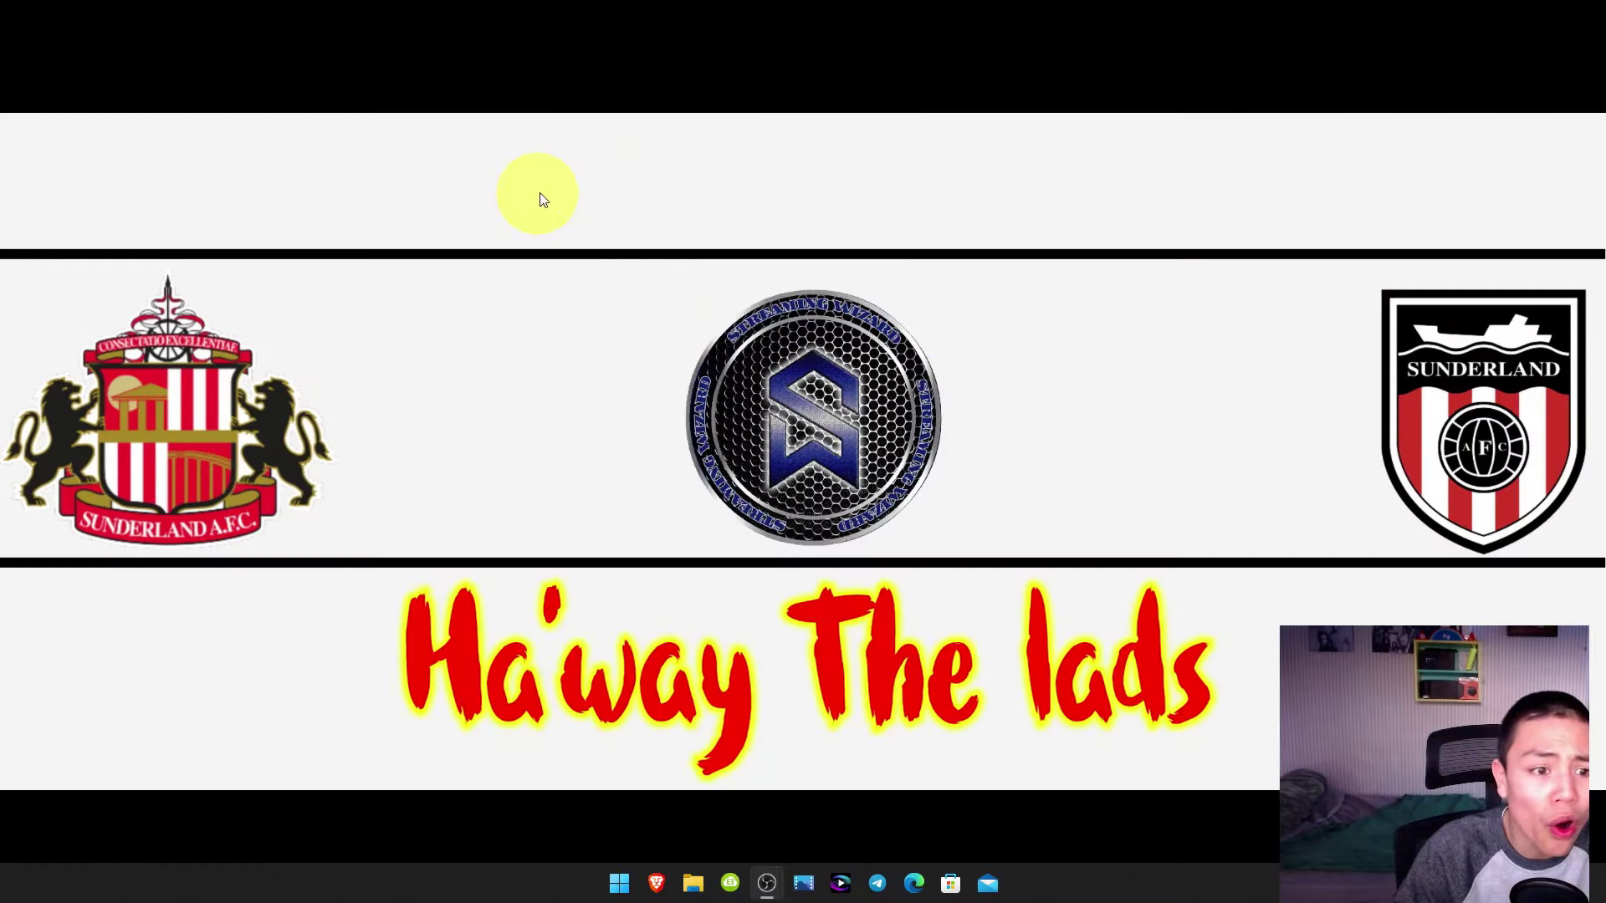
click(655, 884)
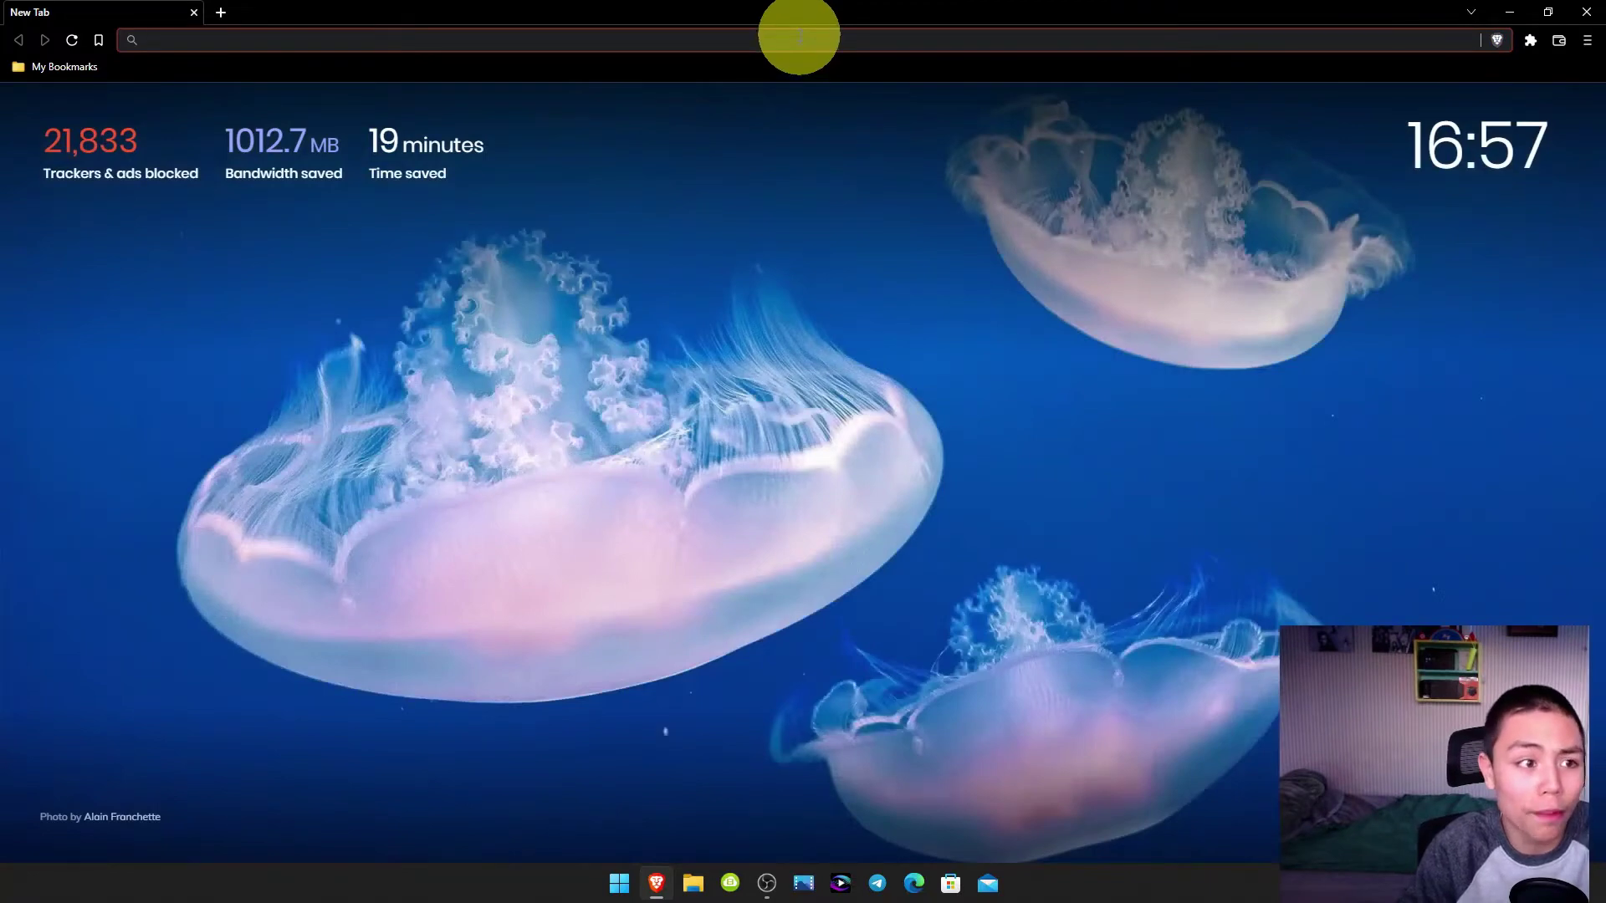
click(799, 39)
text(http://jocala.com/)
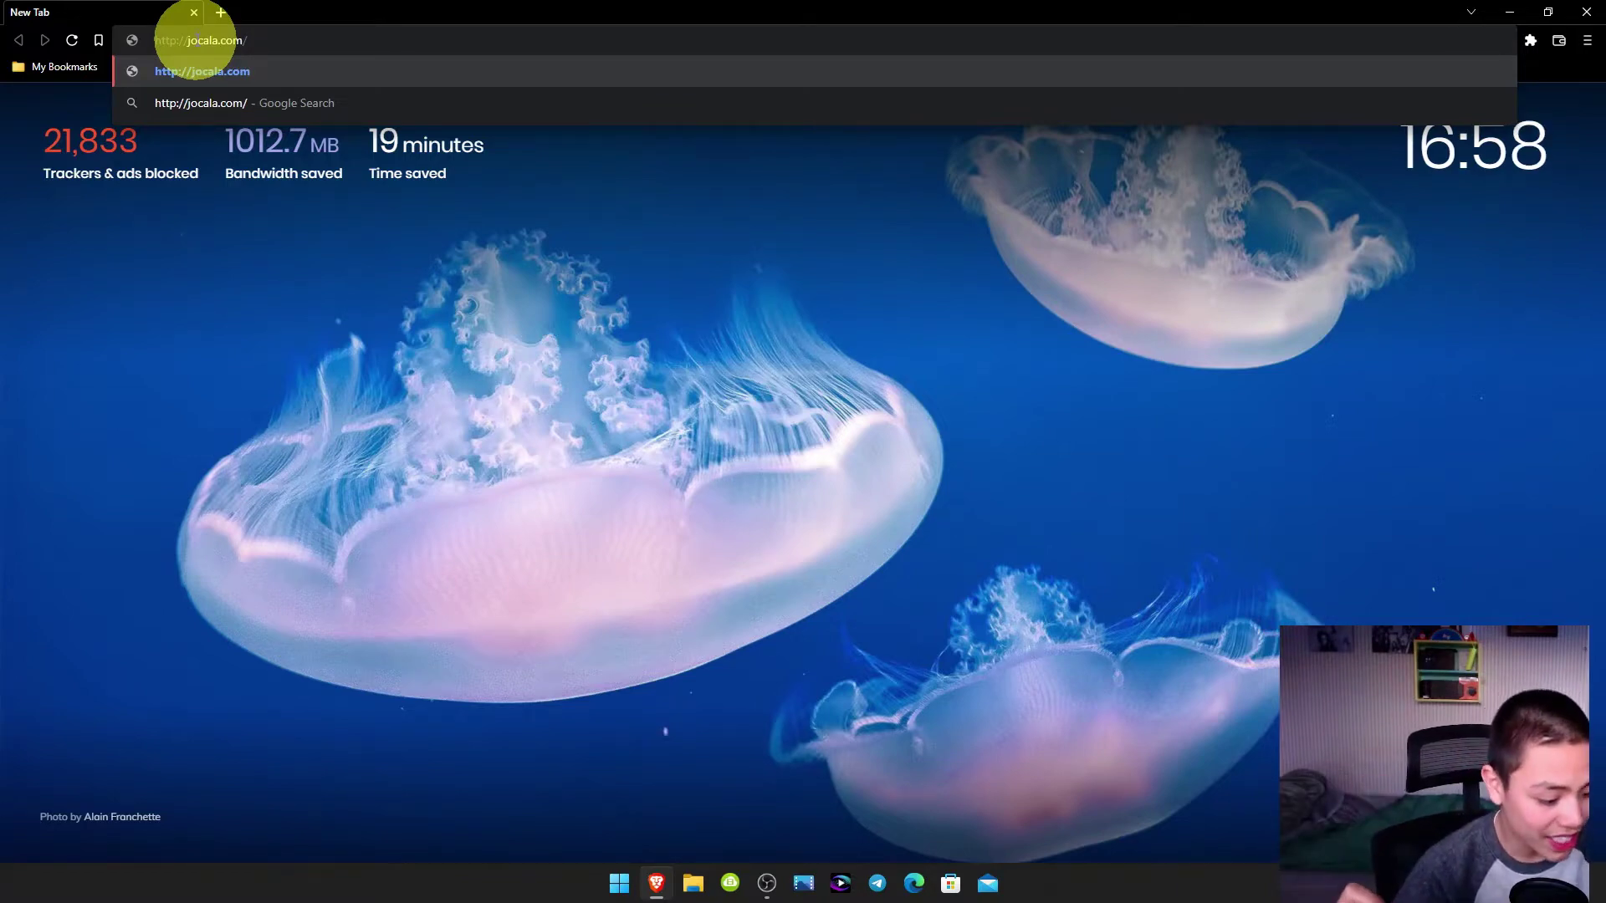
Step: Load the Jocala Software site and go to its adbLink product page
key(Return)
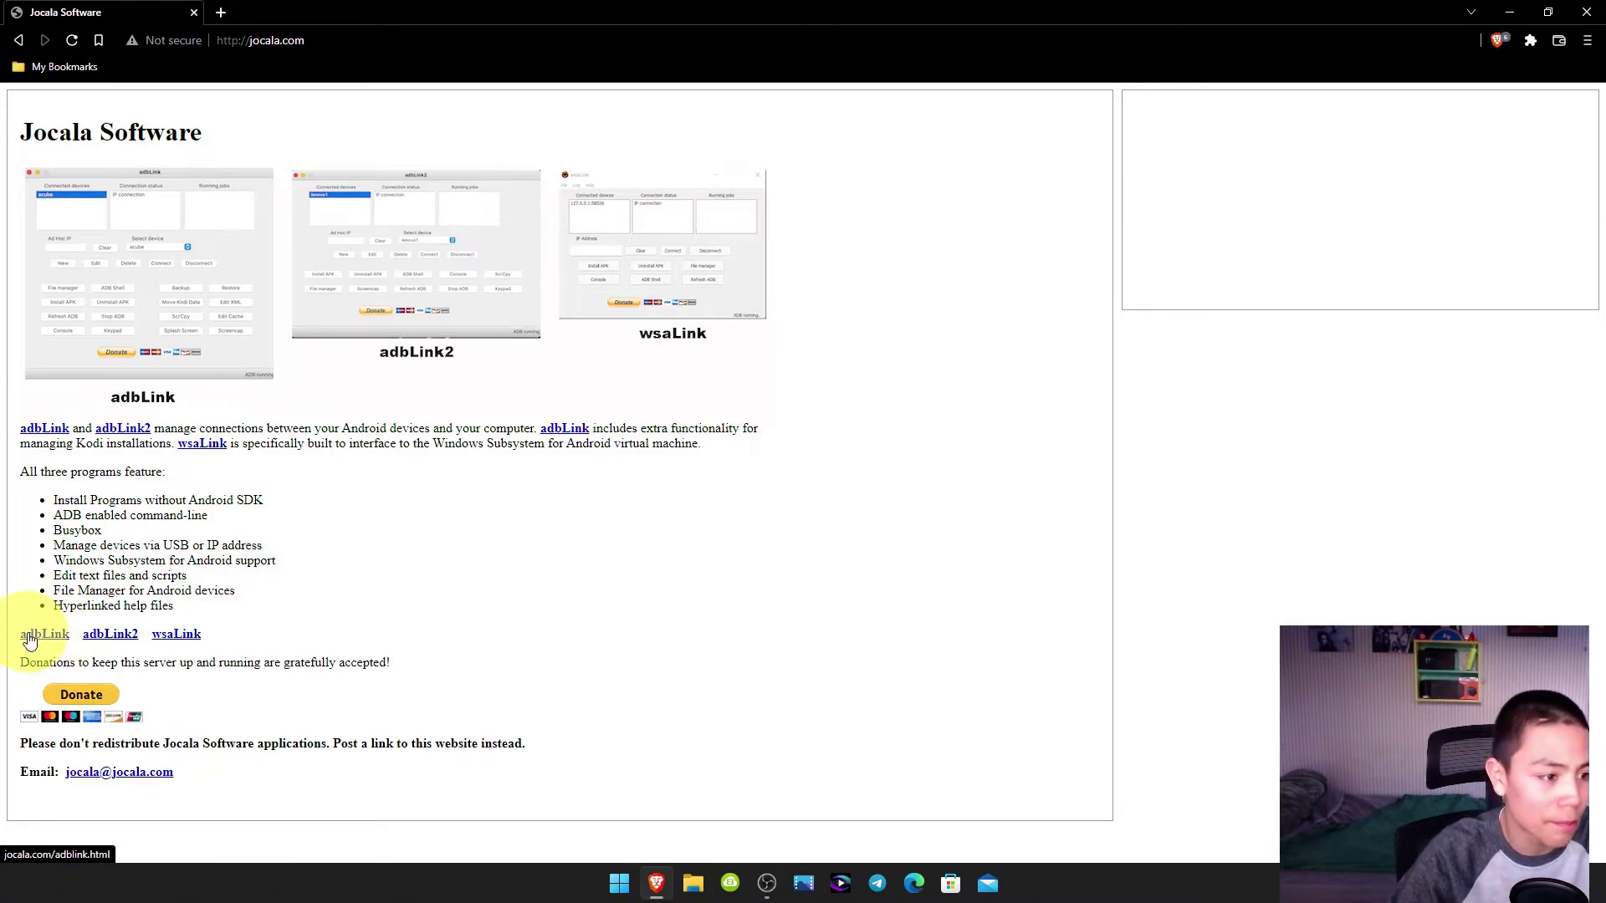
click(31, 635)
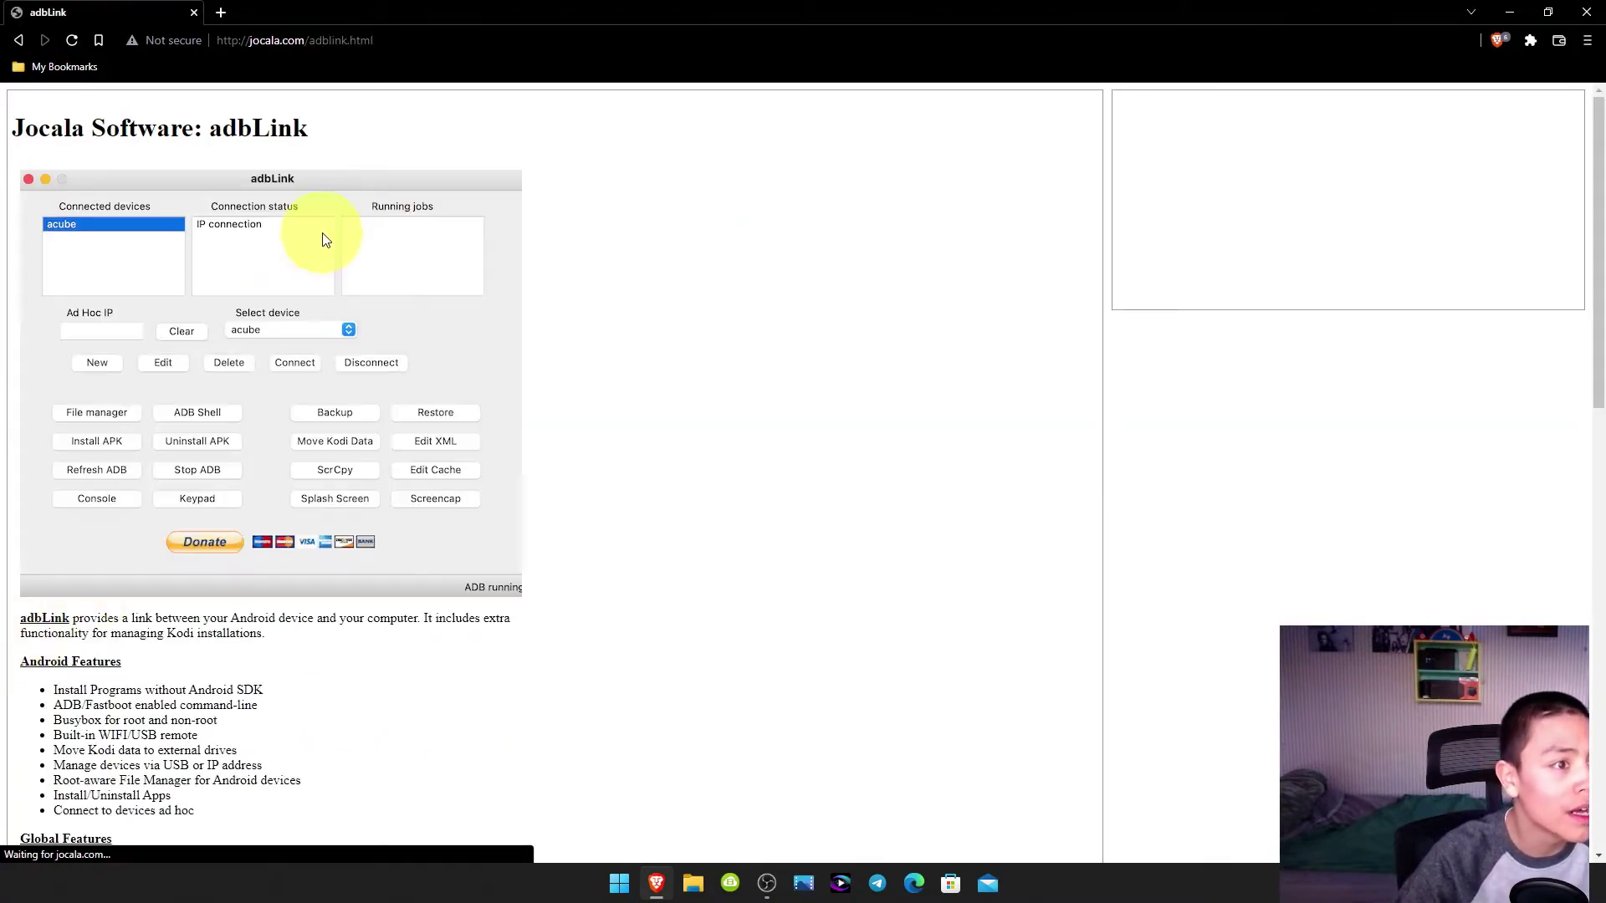
scroll(427, 433, down, 3)
scroll(427, 440, down, 3)
scroll(427, 439, down, 3)
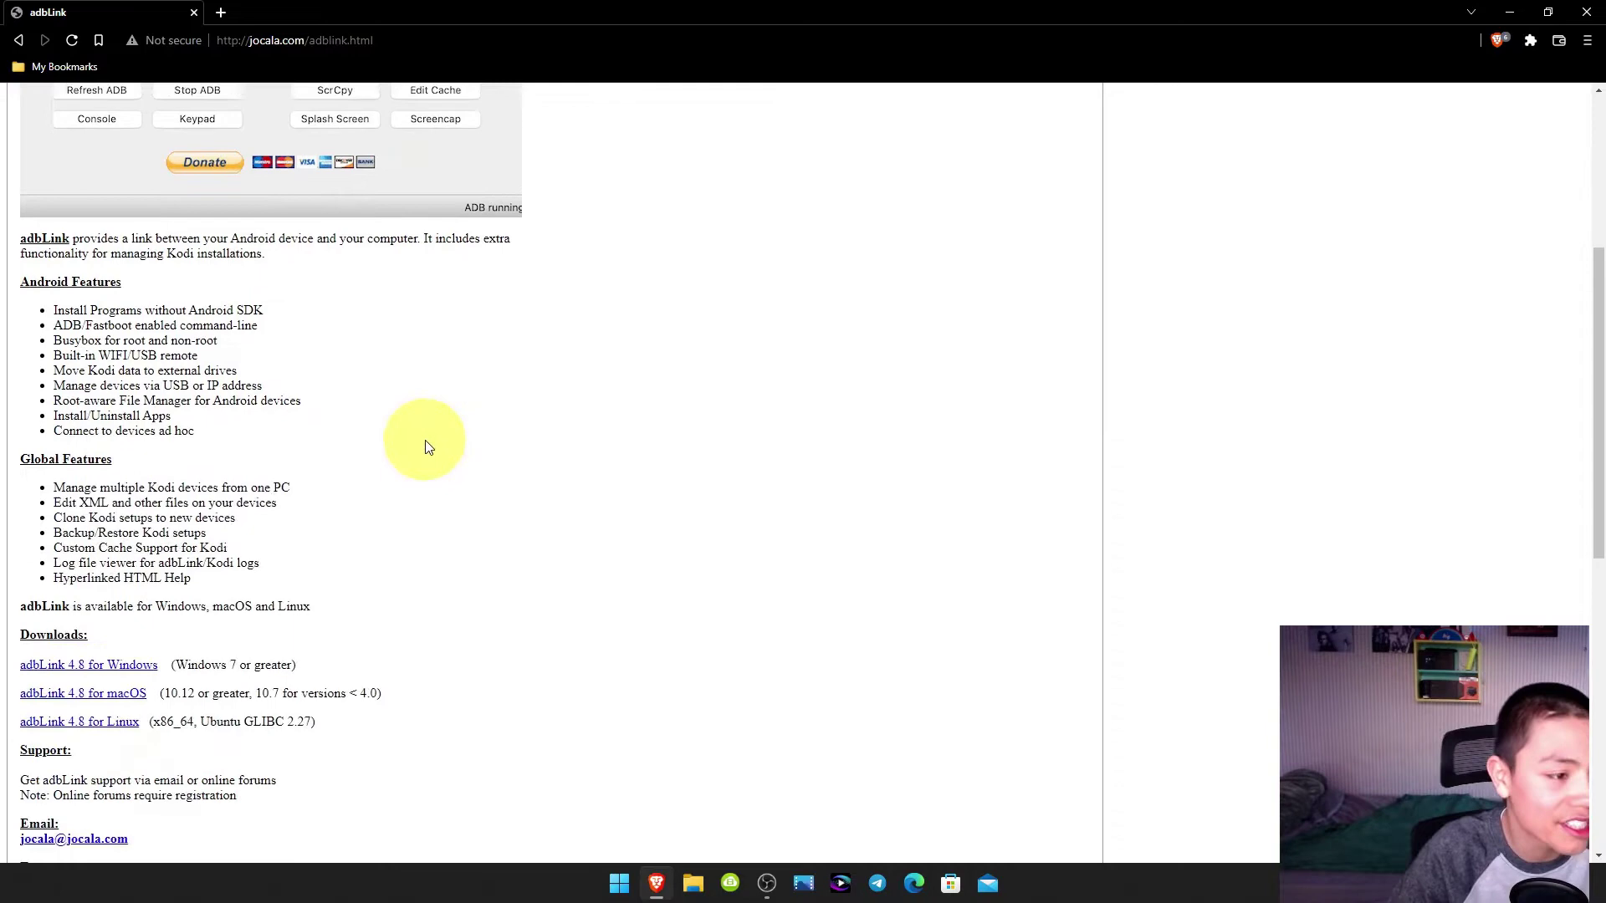
scroll(420, 449, down, 2)
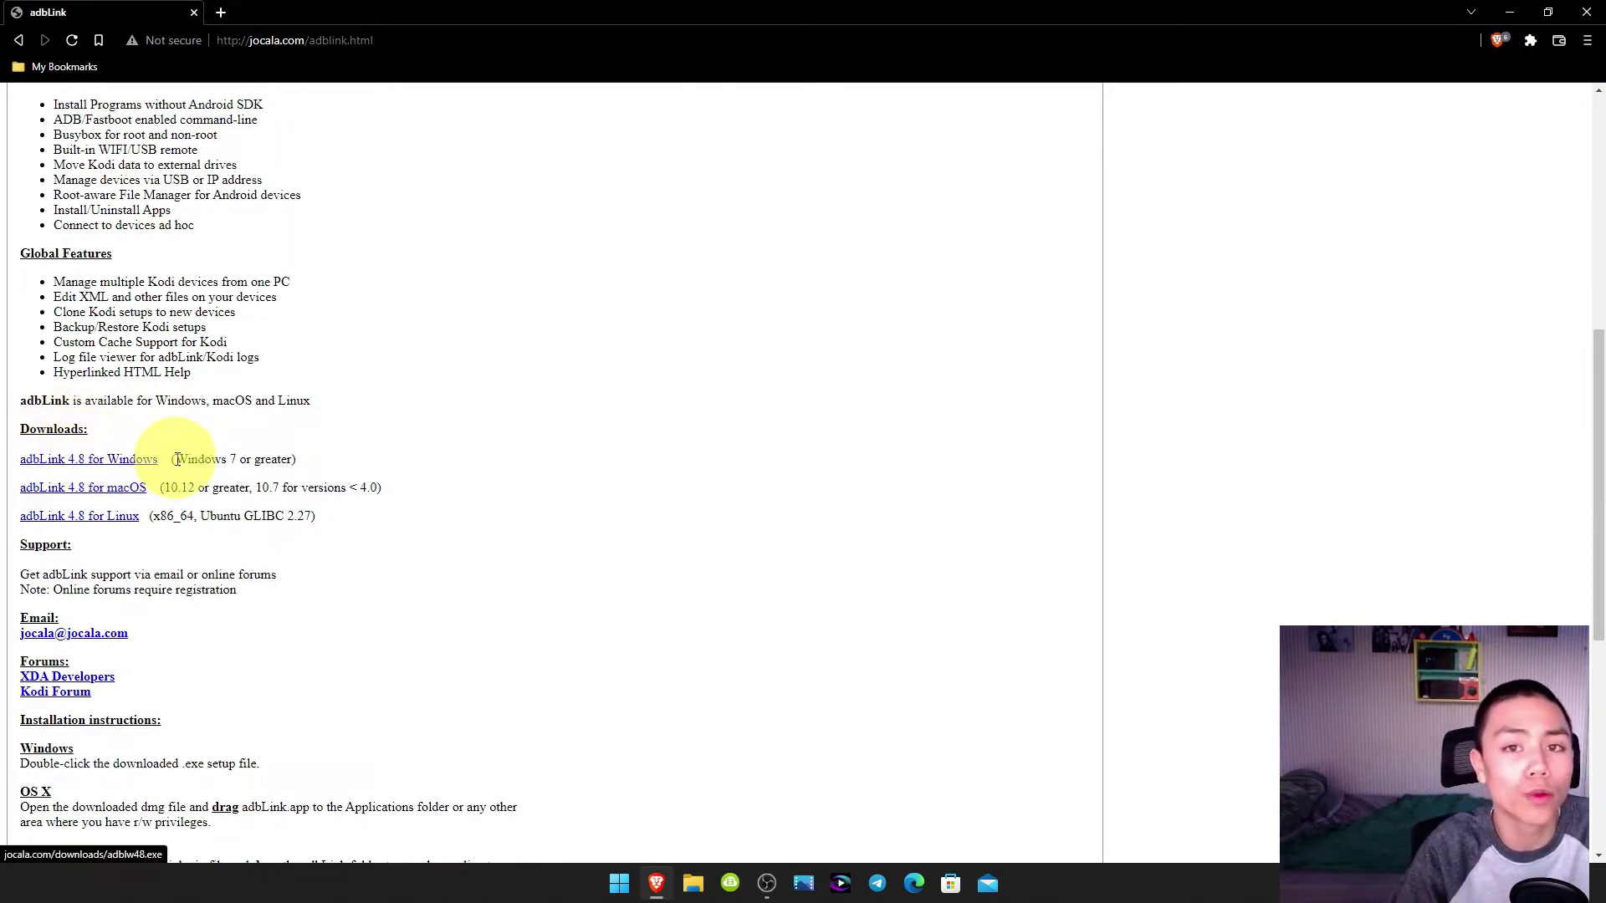
Step: Download adbLink 4.8 for Windows, saving adblw48.exe into Downloads
click(97, 460)
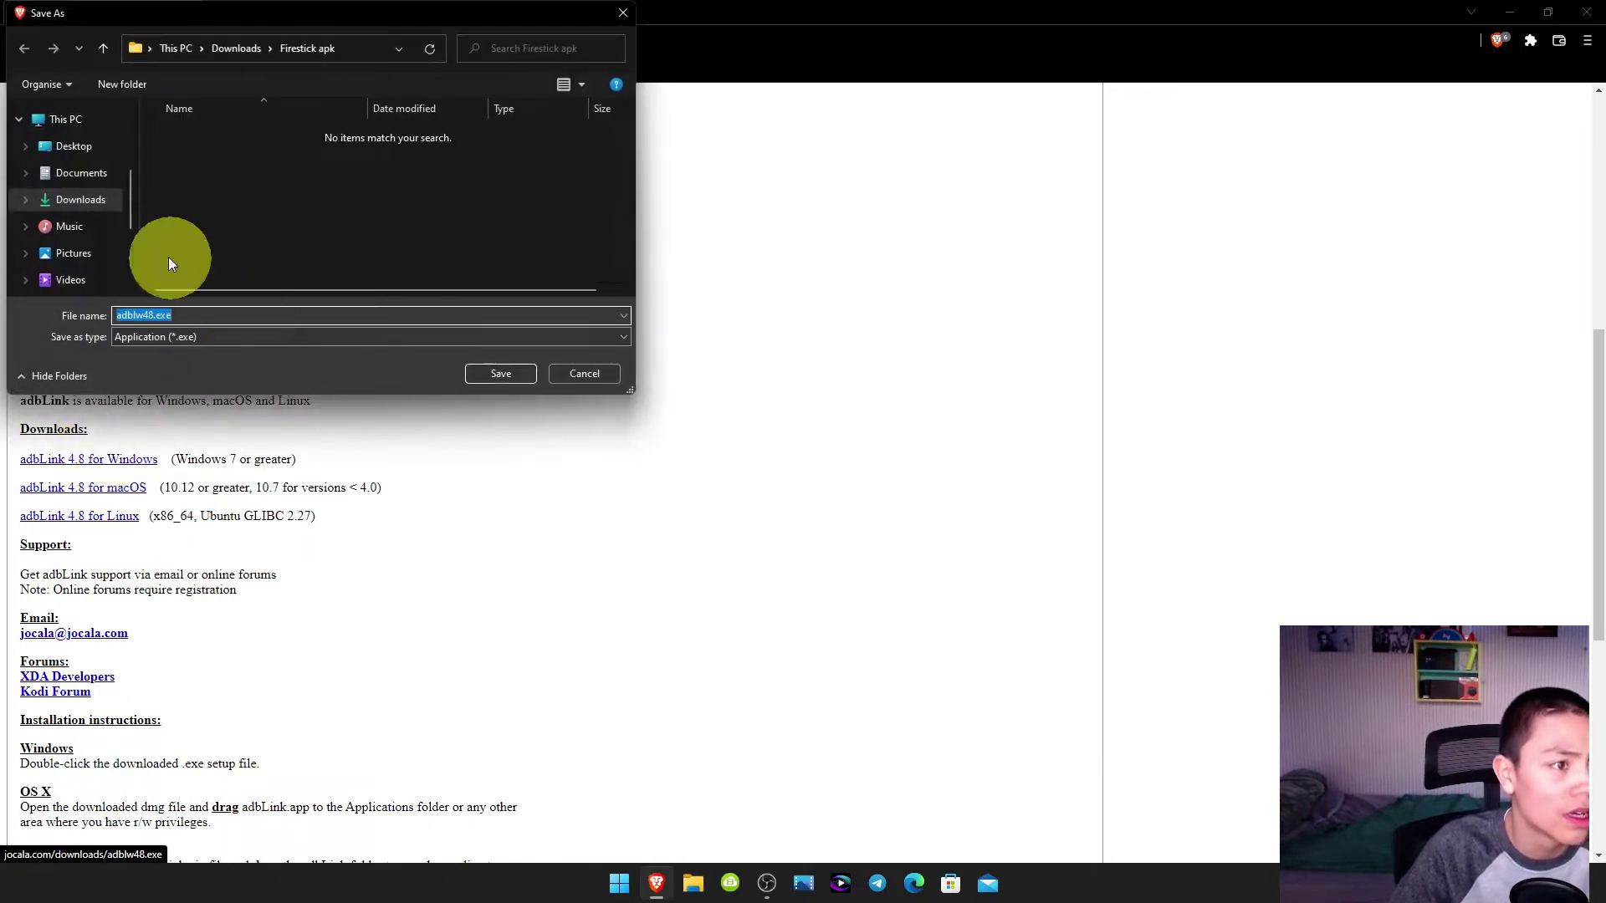
click(236, 51)
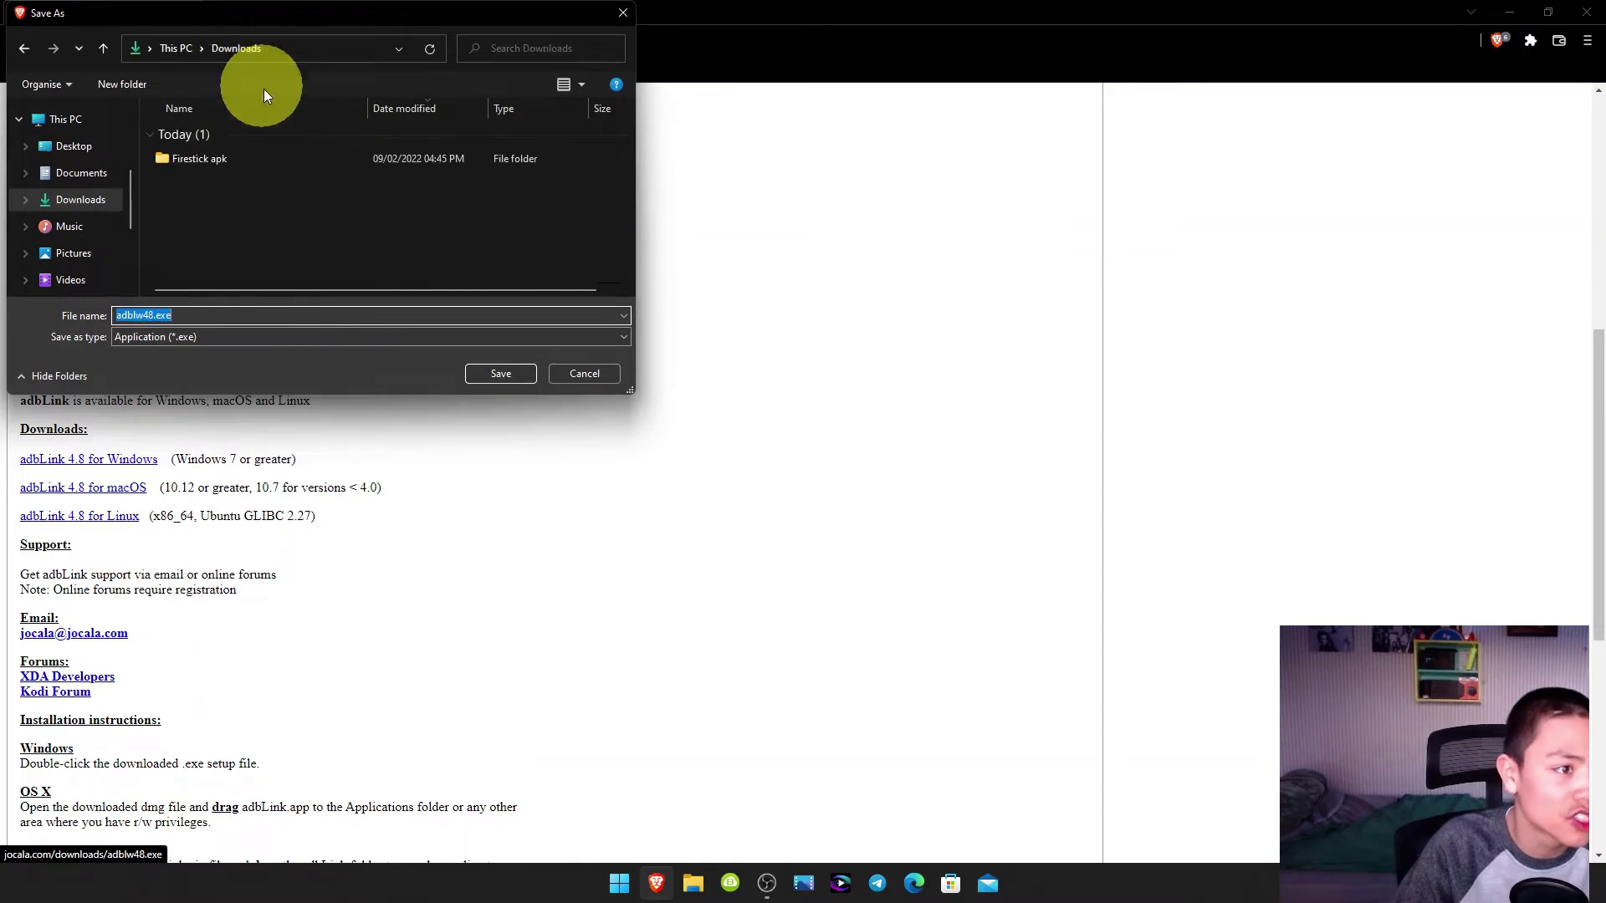
click(493, 373)
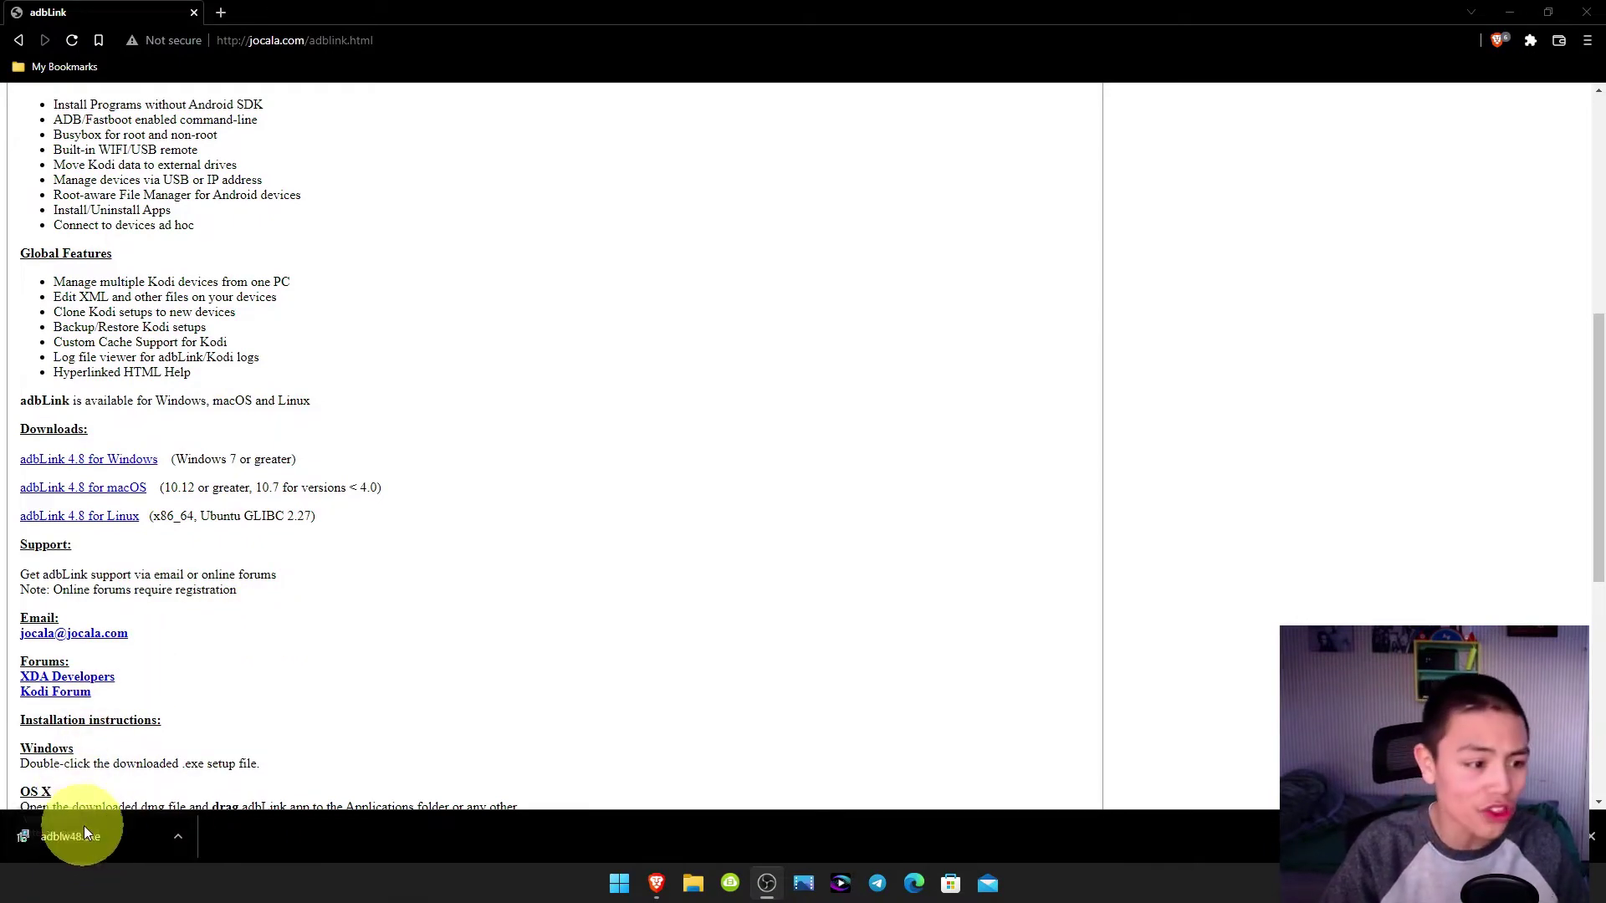
Step: Show the finished adblw48.exe download in its Downloads folder window
click(176, 835)
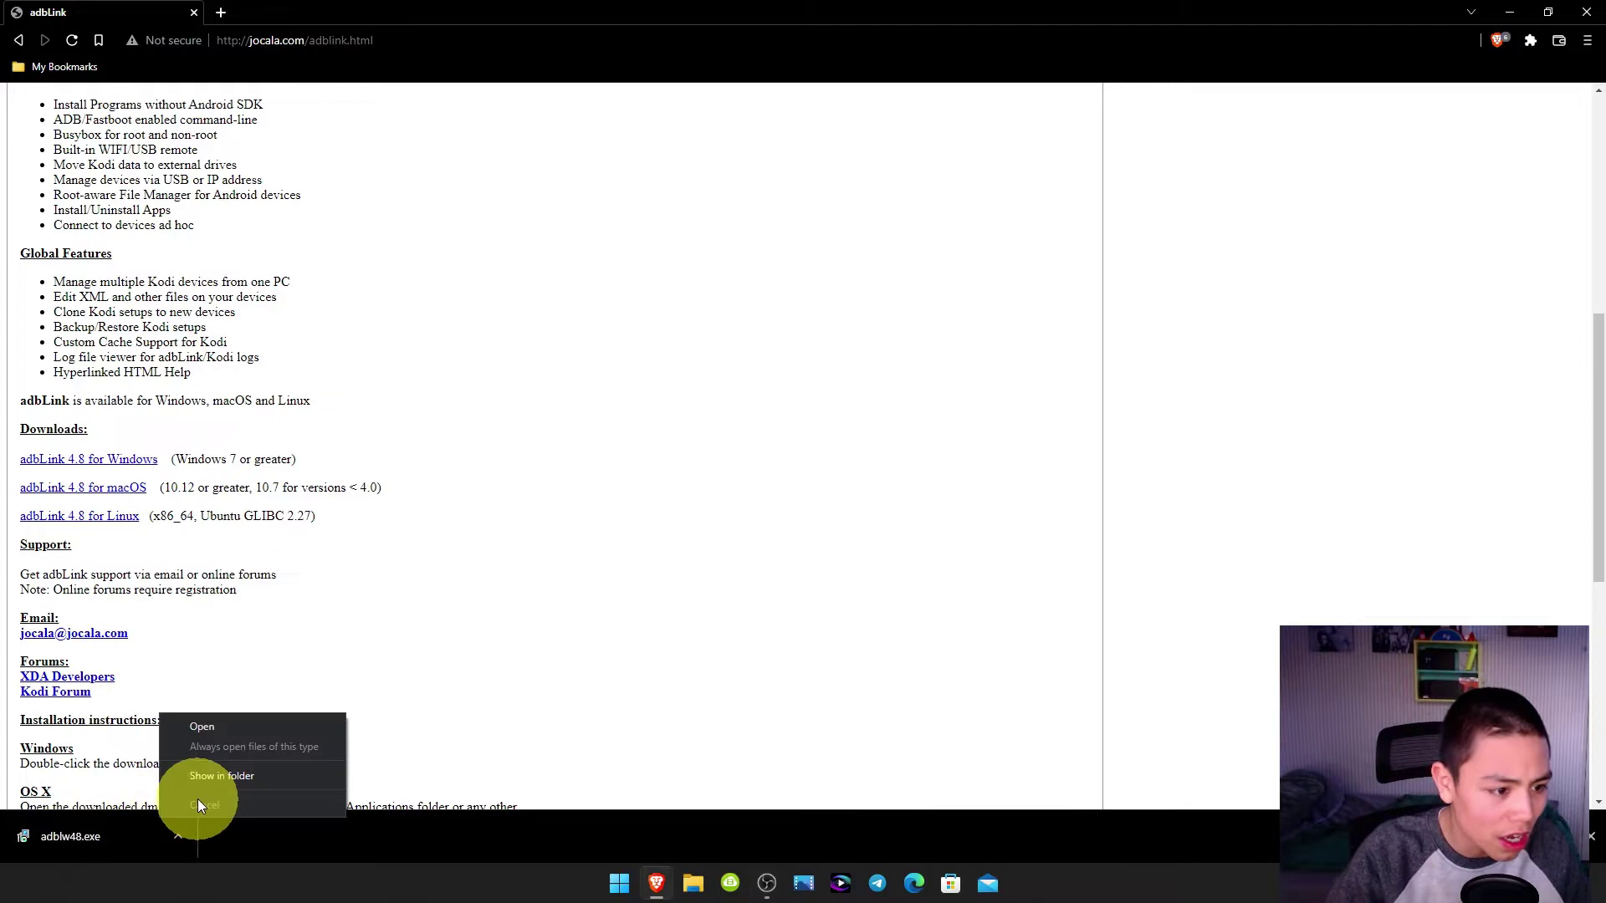
click(244, 776)
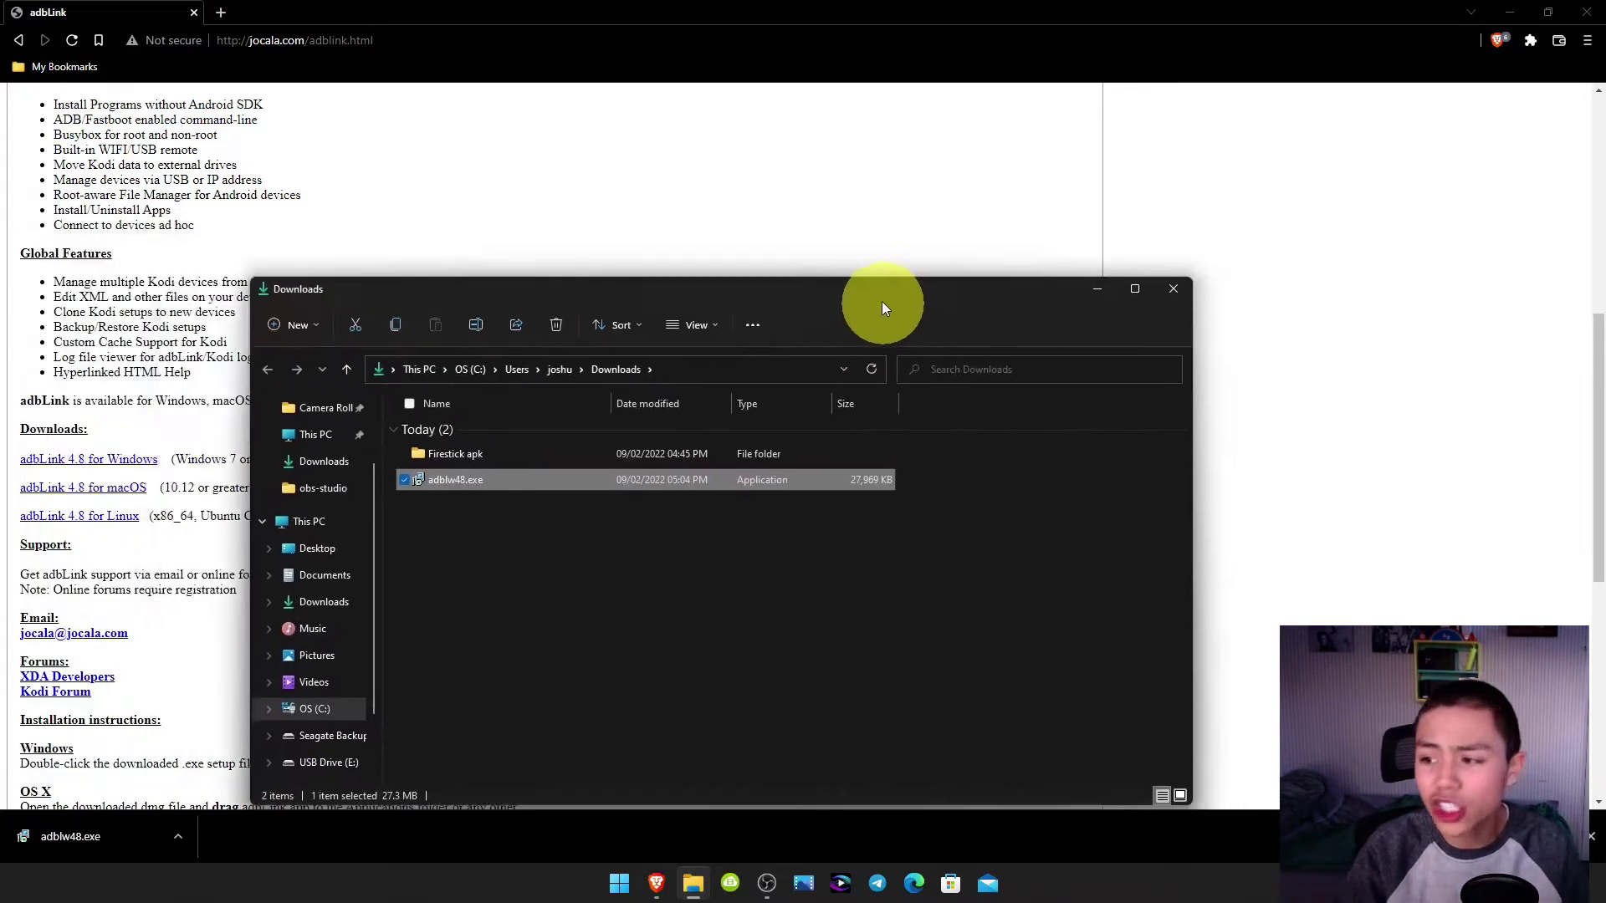
drag(883, 295, 613, 135)
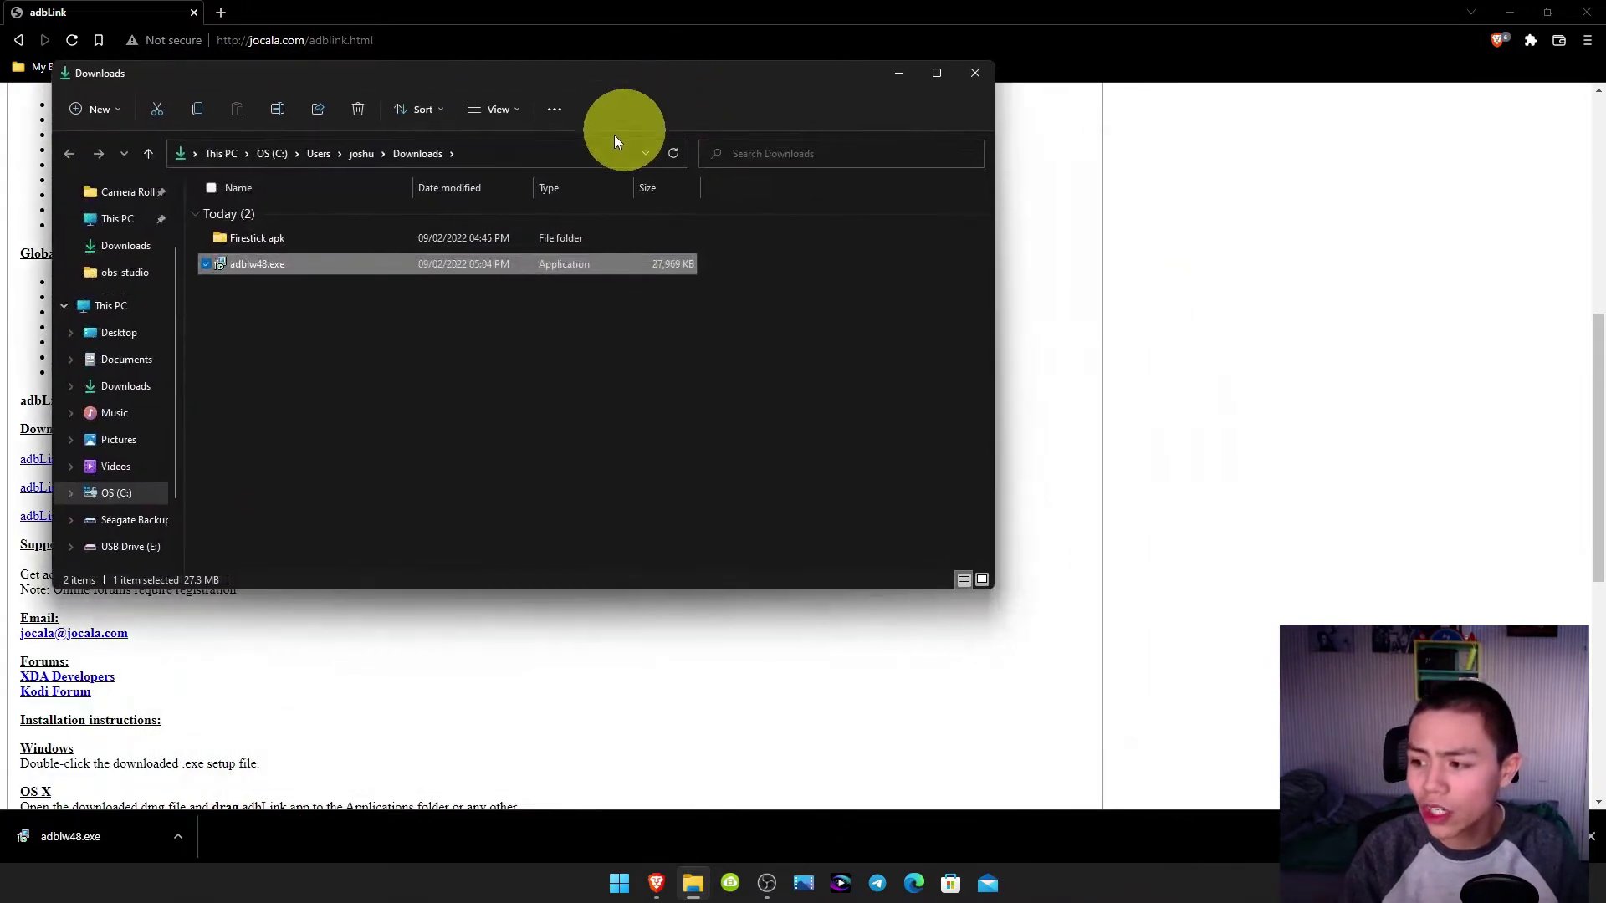
Step: Scan adblw48.exe for threats from its context menu
right_click(364, 264)
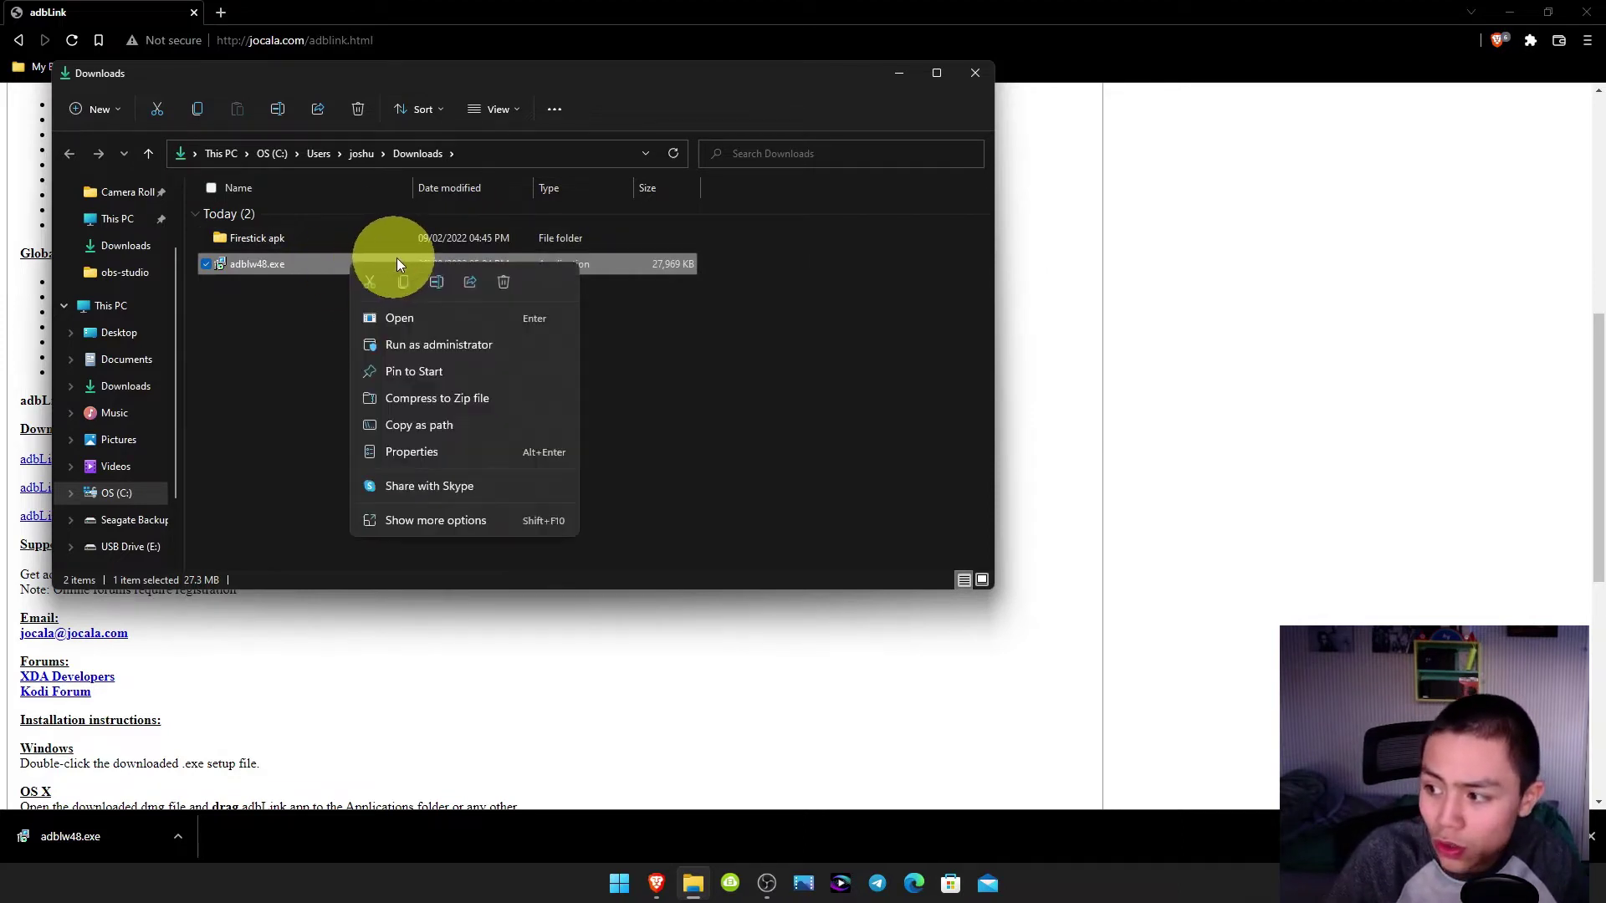
click(390, 519)
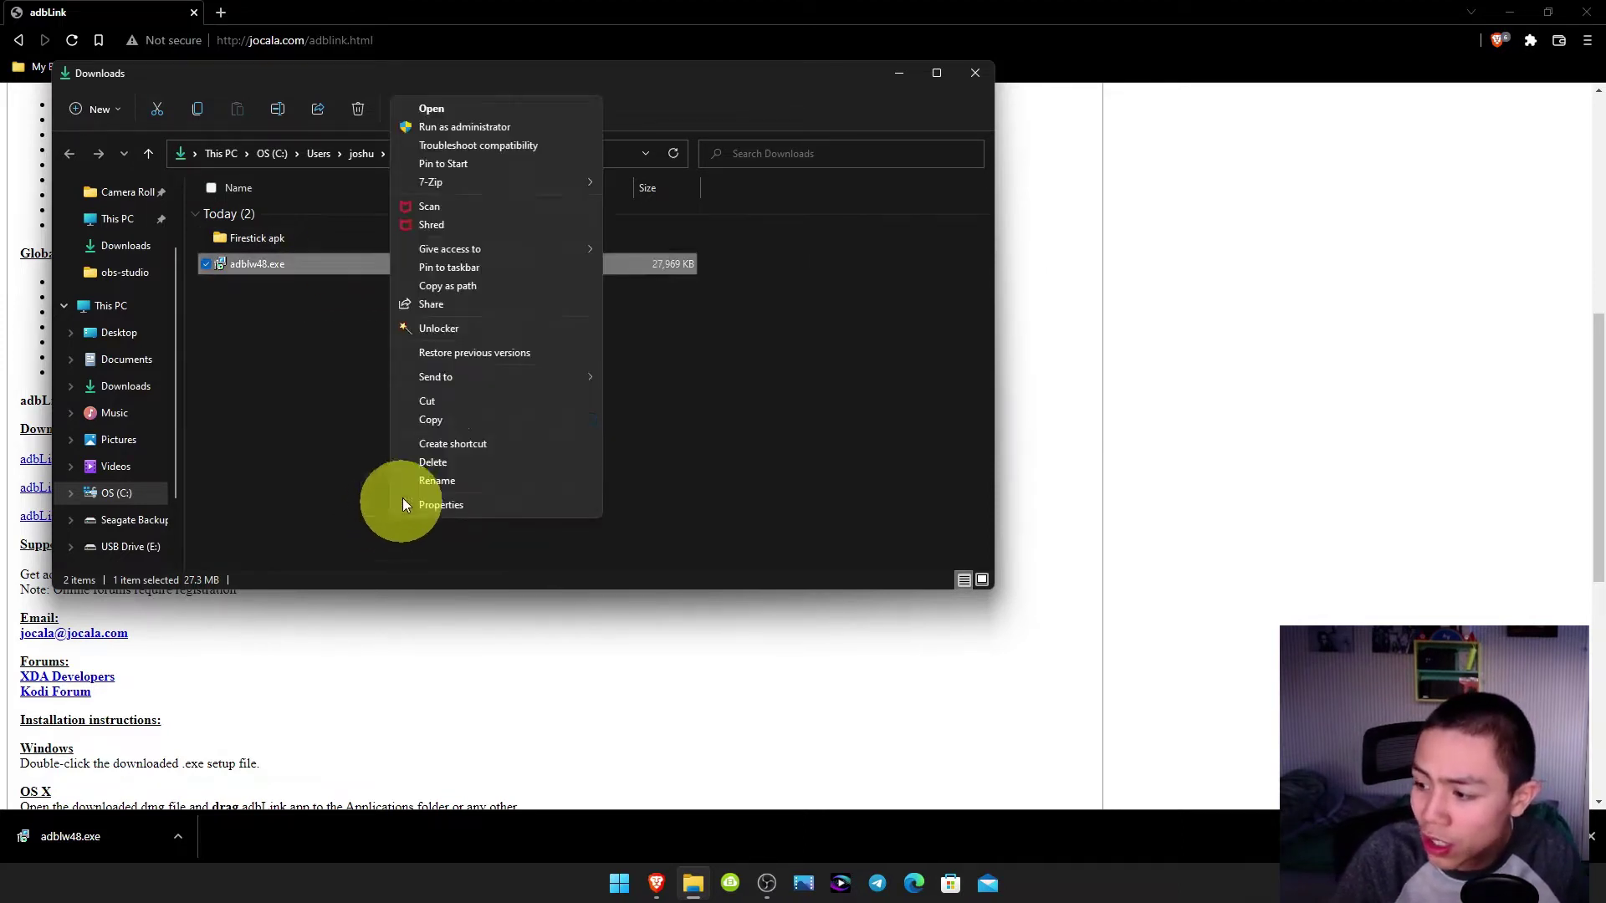
click(431, 207)
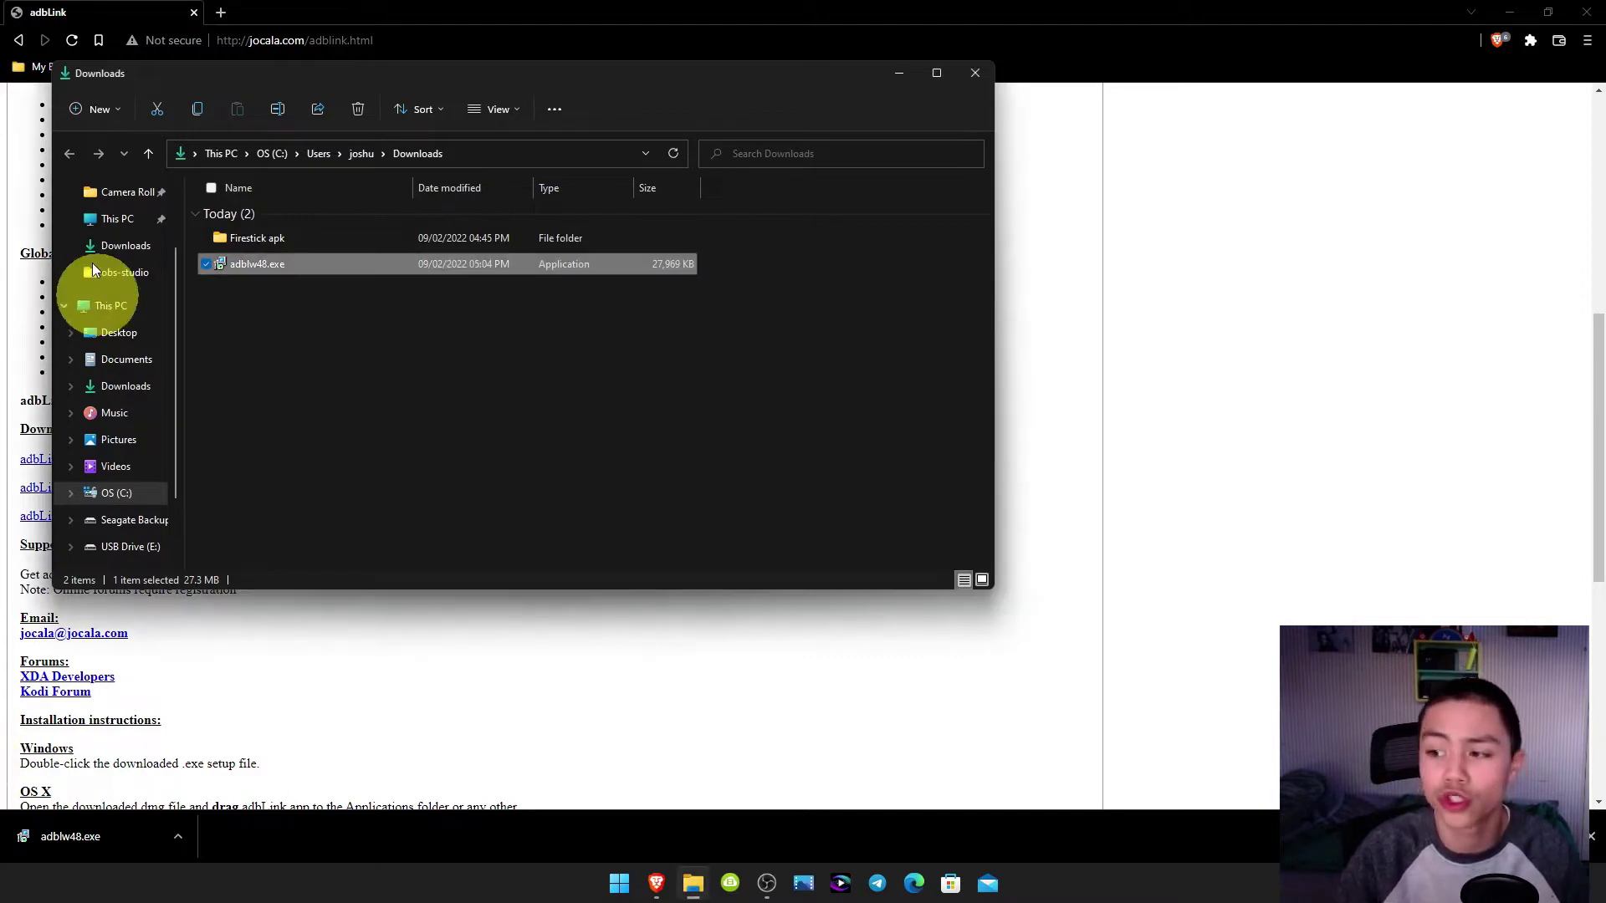
Step: Launch the adblw48.exe installer from the Downloads folder
drag(251, 264, 120, 333)
click(429, 377)
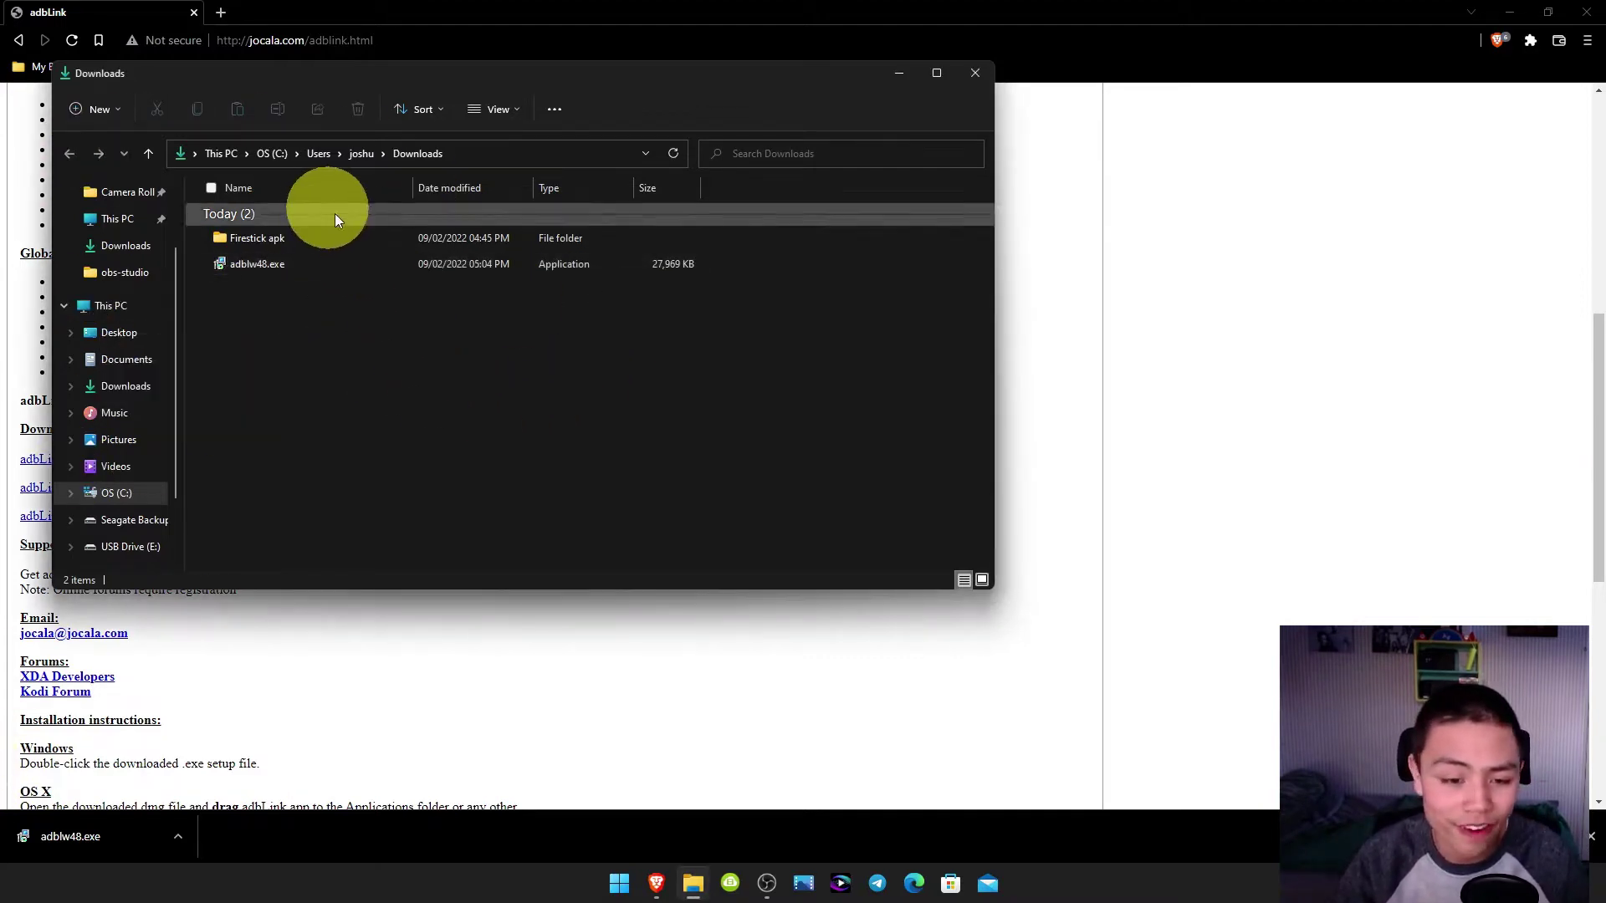
double_click(311, 264)
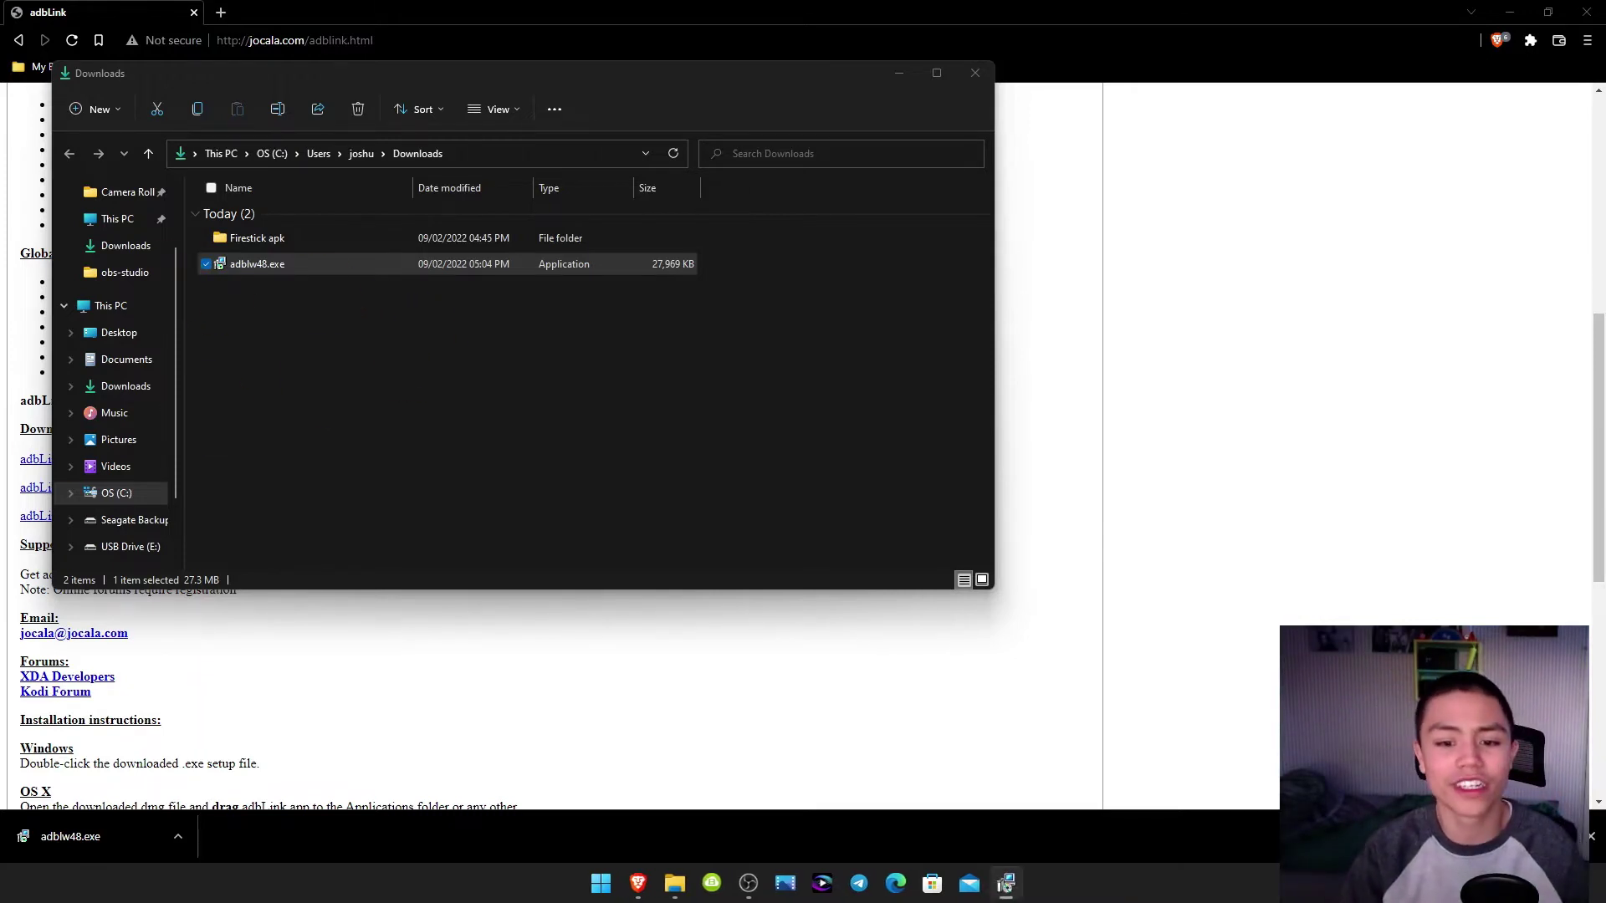
drag(764, 145, 799, 273)
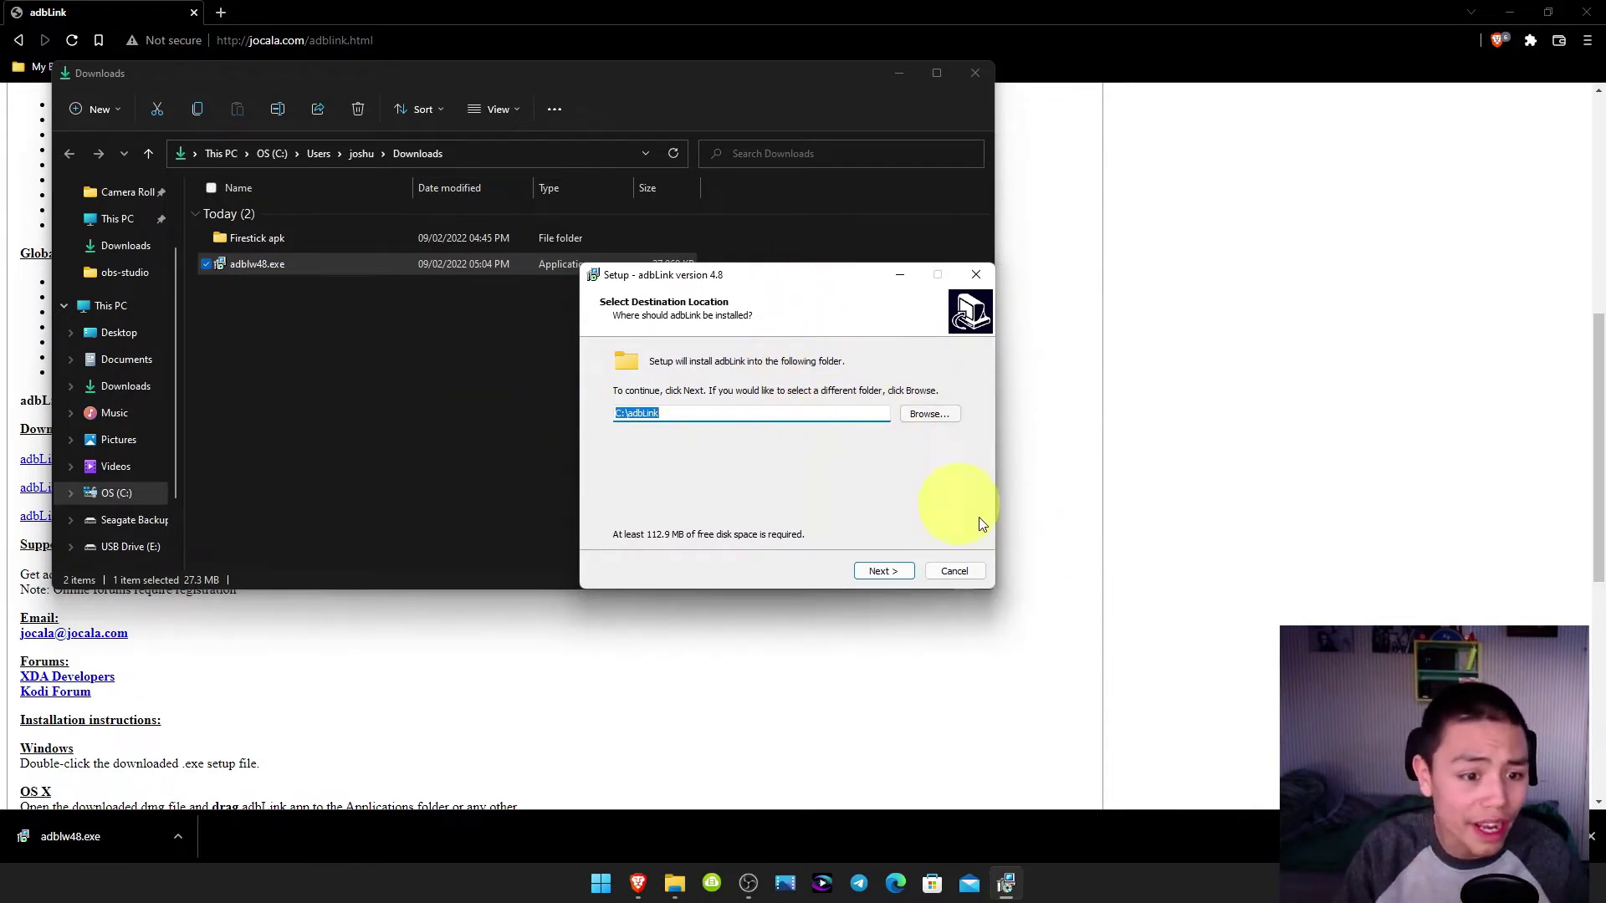
Step: Install adbLink 4.8 into C:\adbLink with 'Launch adbLink' left ticked
click(878, 570)
click(892, 574)
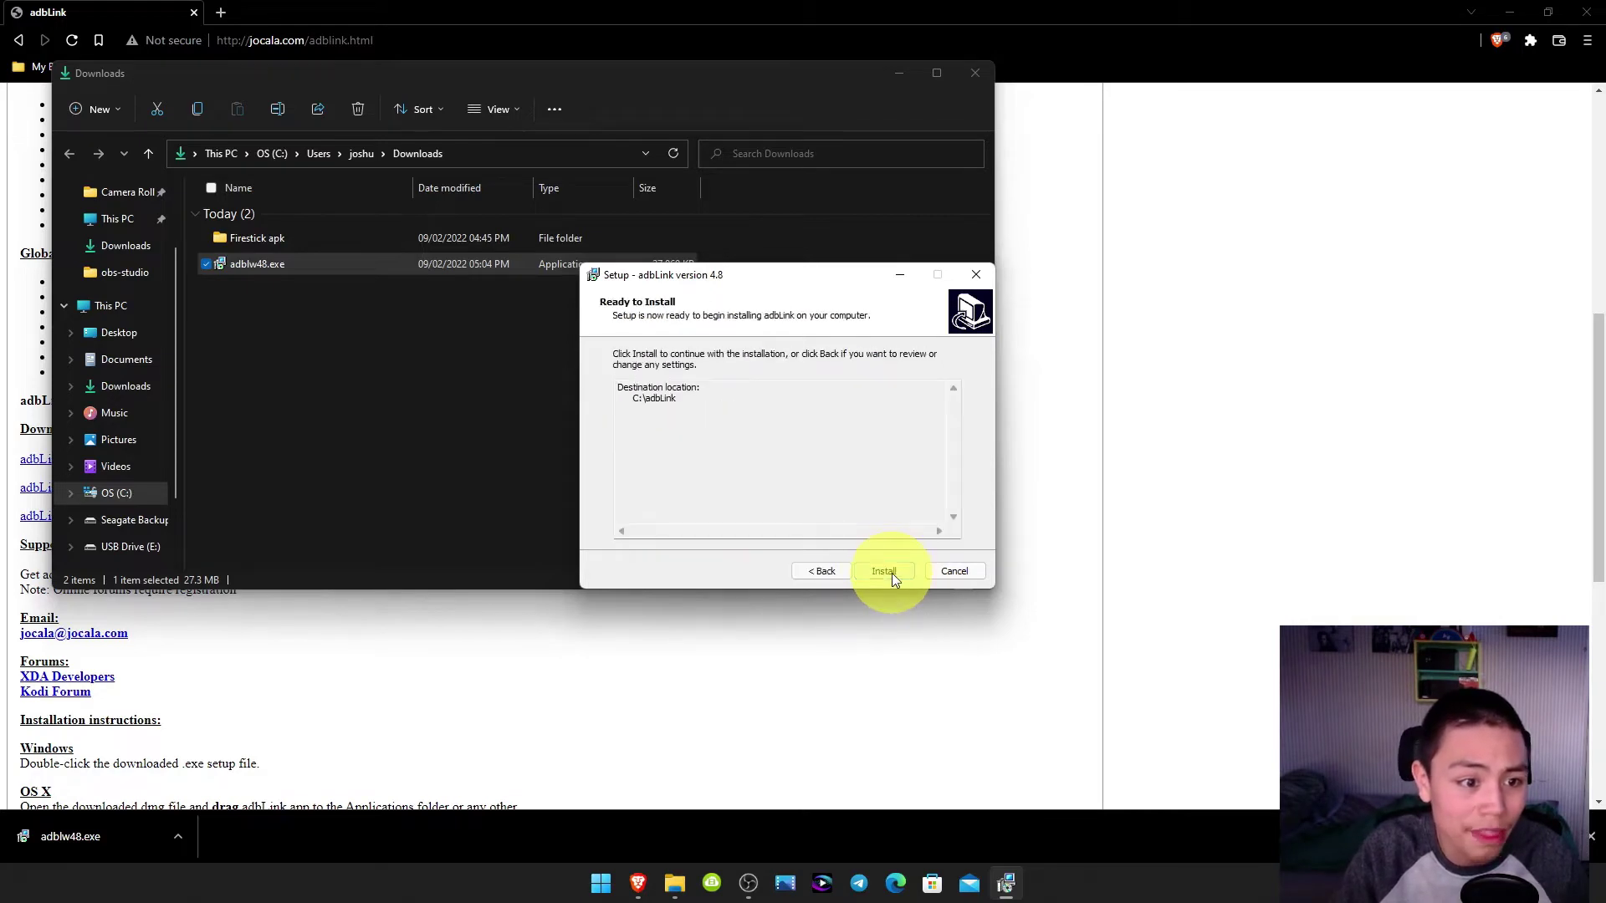
click(892, 574)
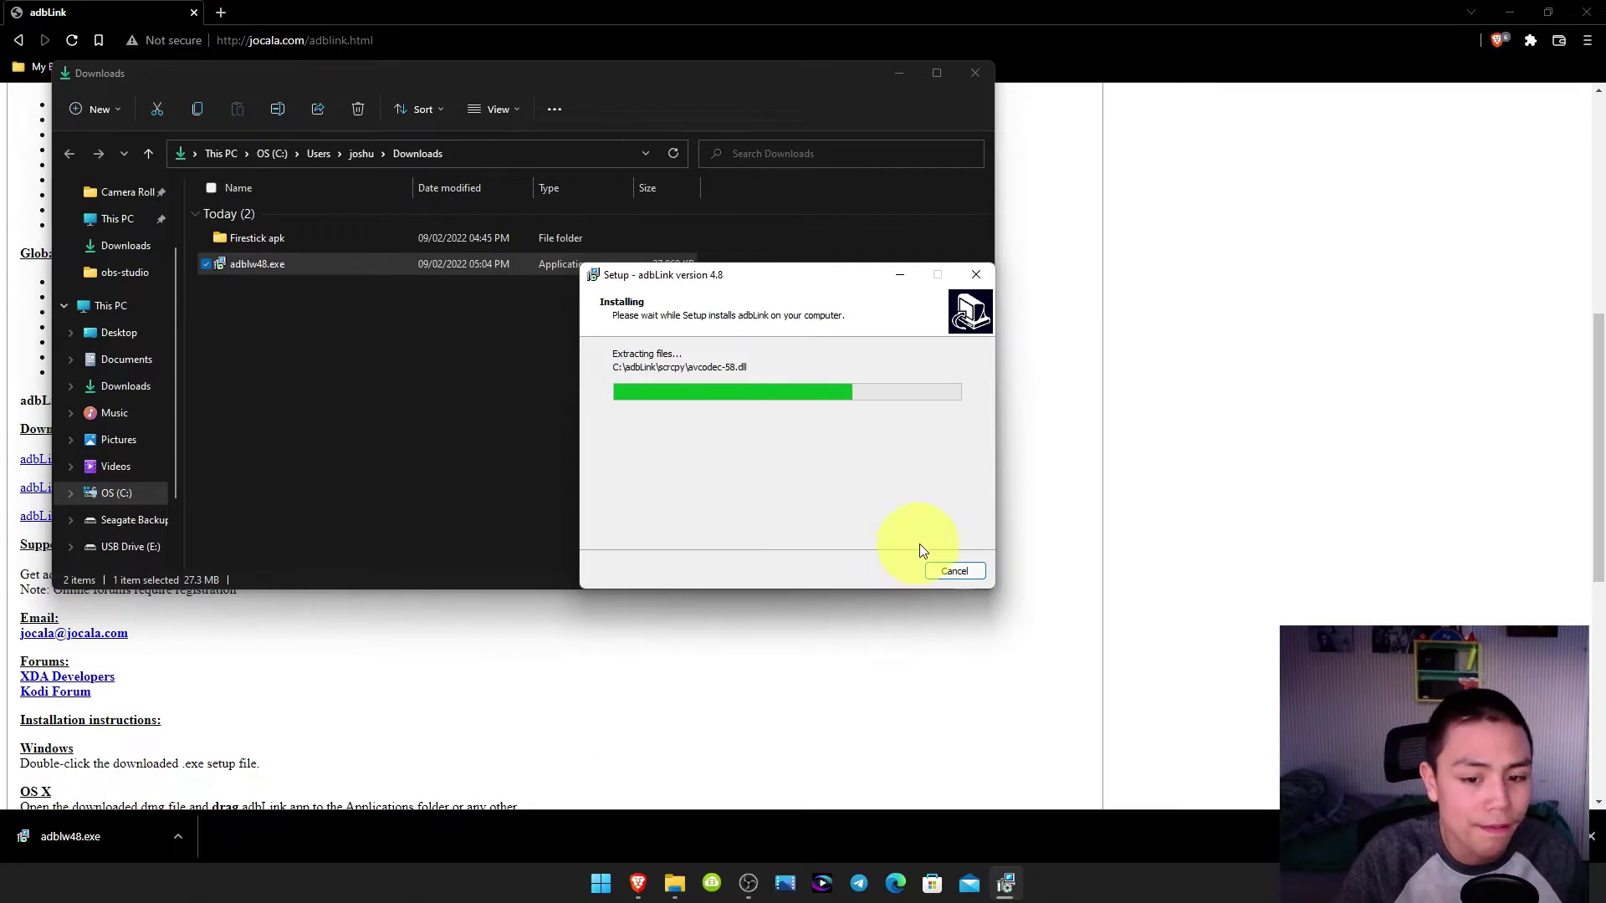
click(890, 574)
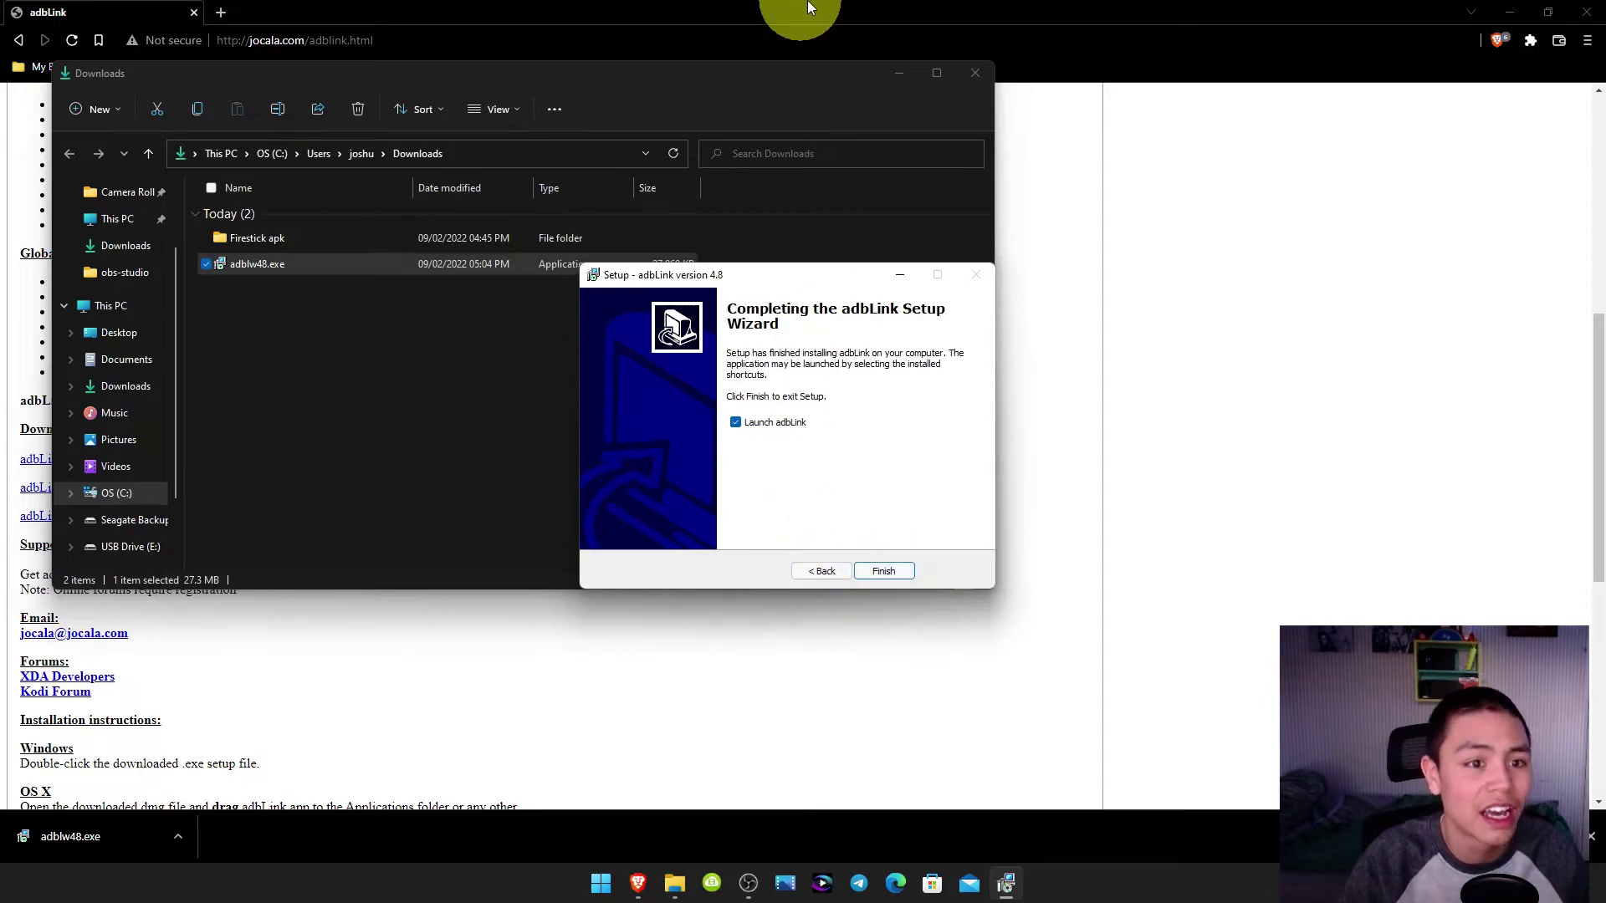
click(976, 73)
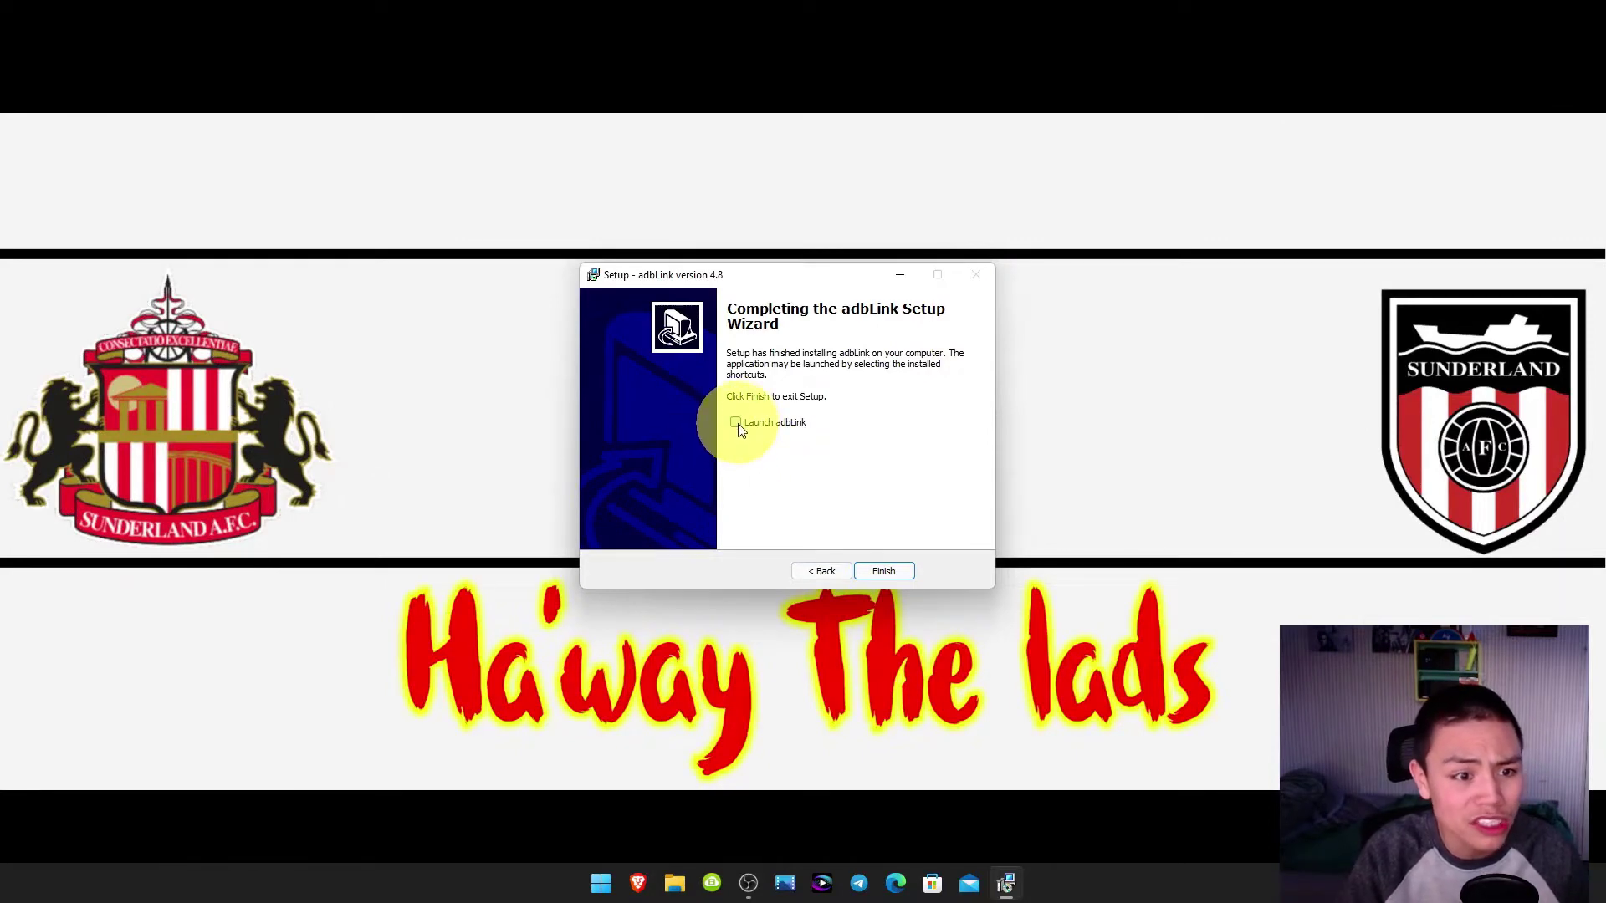
click(737, 423)
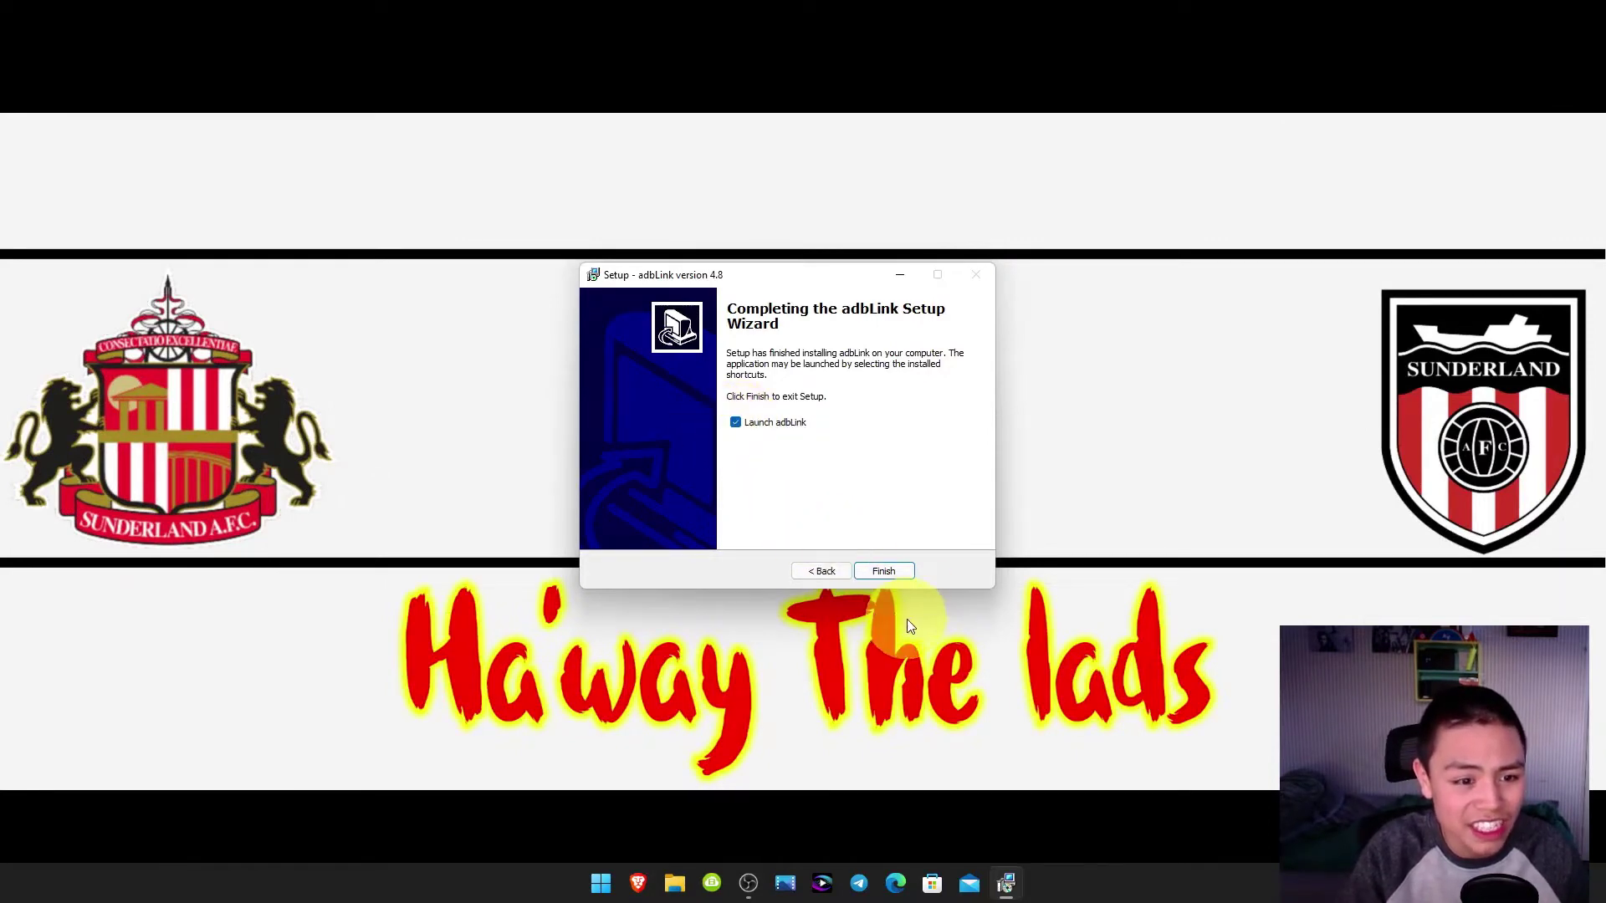
Step: Close the setup wizard and move the launched adbLink window into view
click(892, 576)
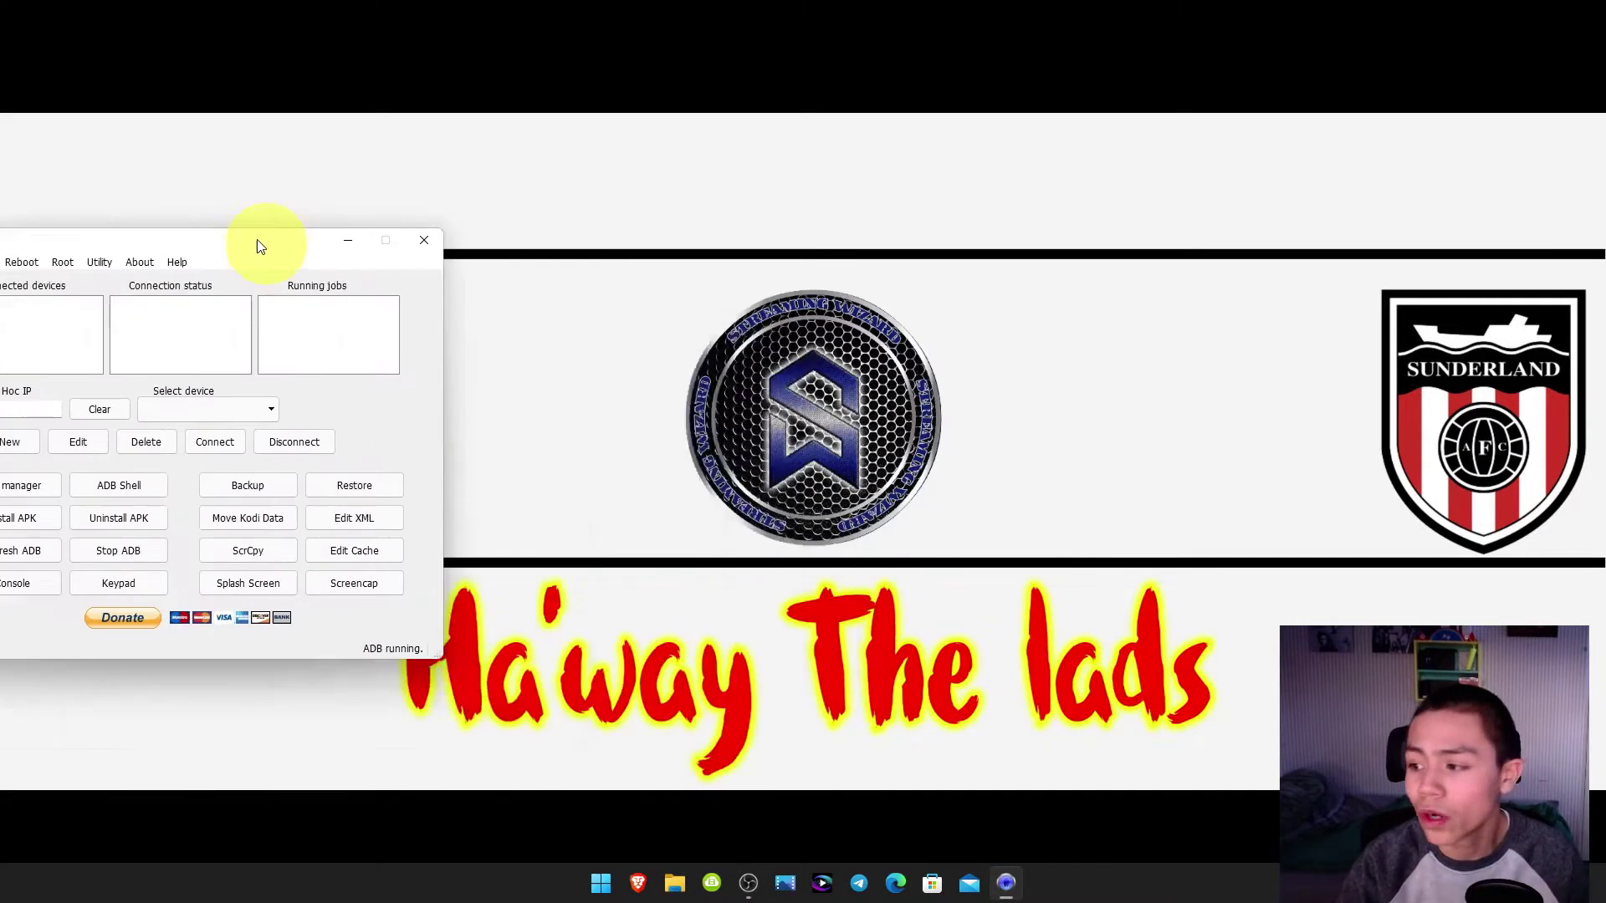
drag(734, 214, 703, 145)
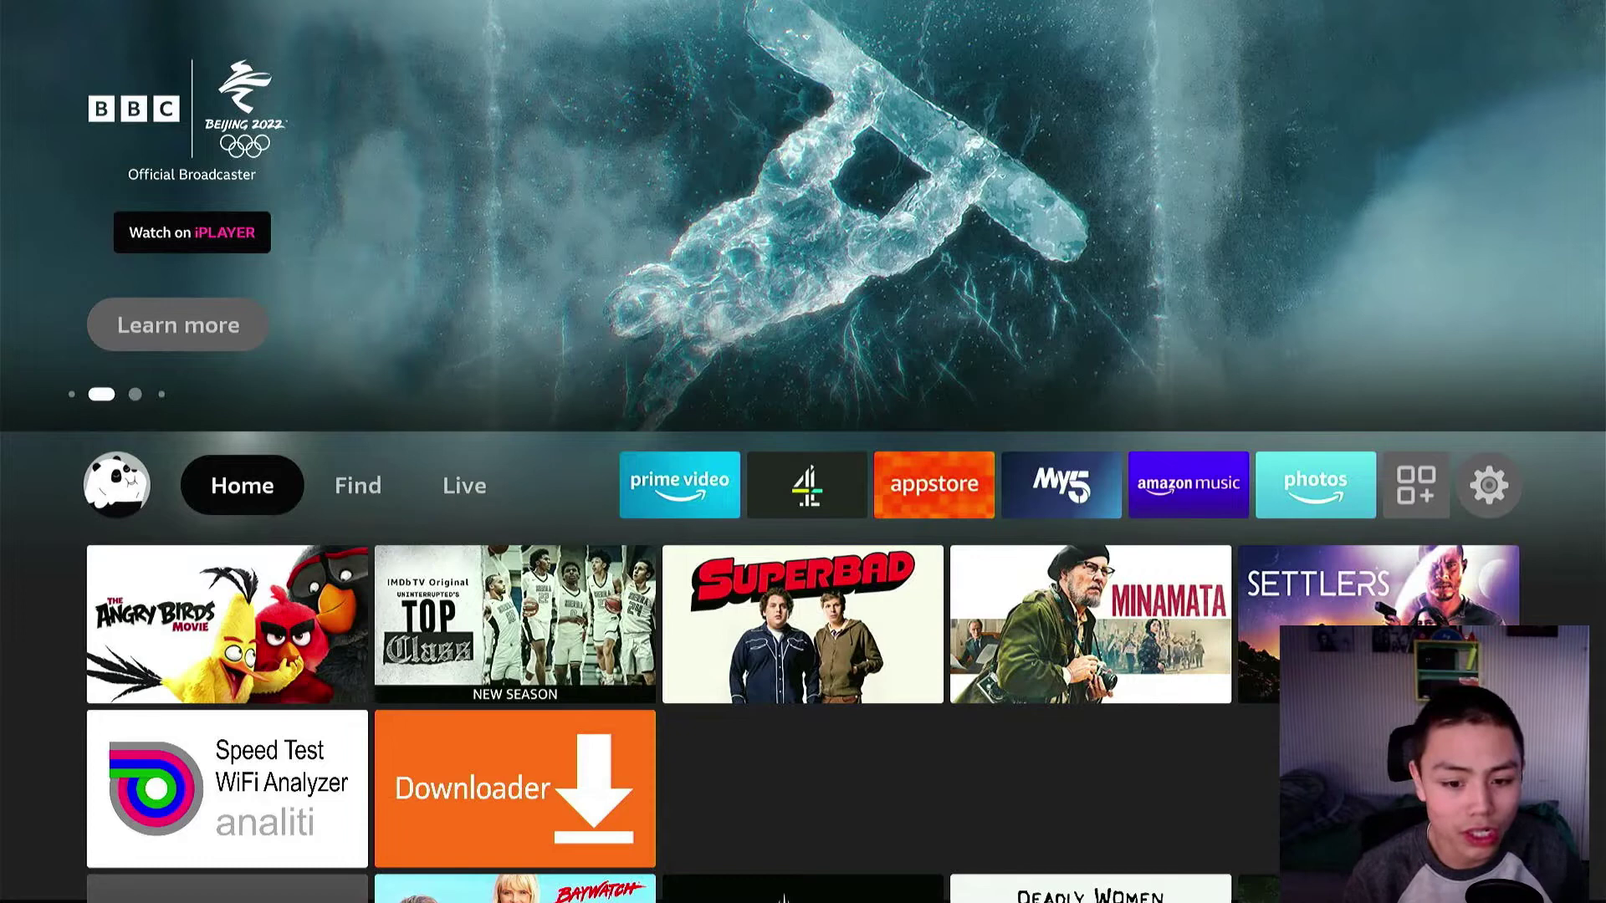
Step: Navigate to Settings > My Fire TV > Developer Options
key(Right)
key(Right)
key(Right)
key(Right)
key(Right)
key(Right)
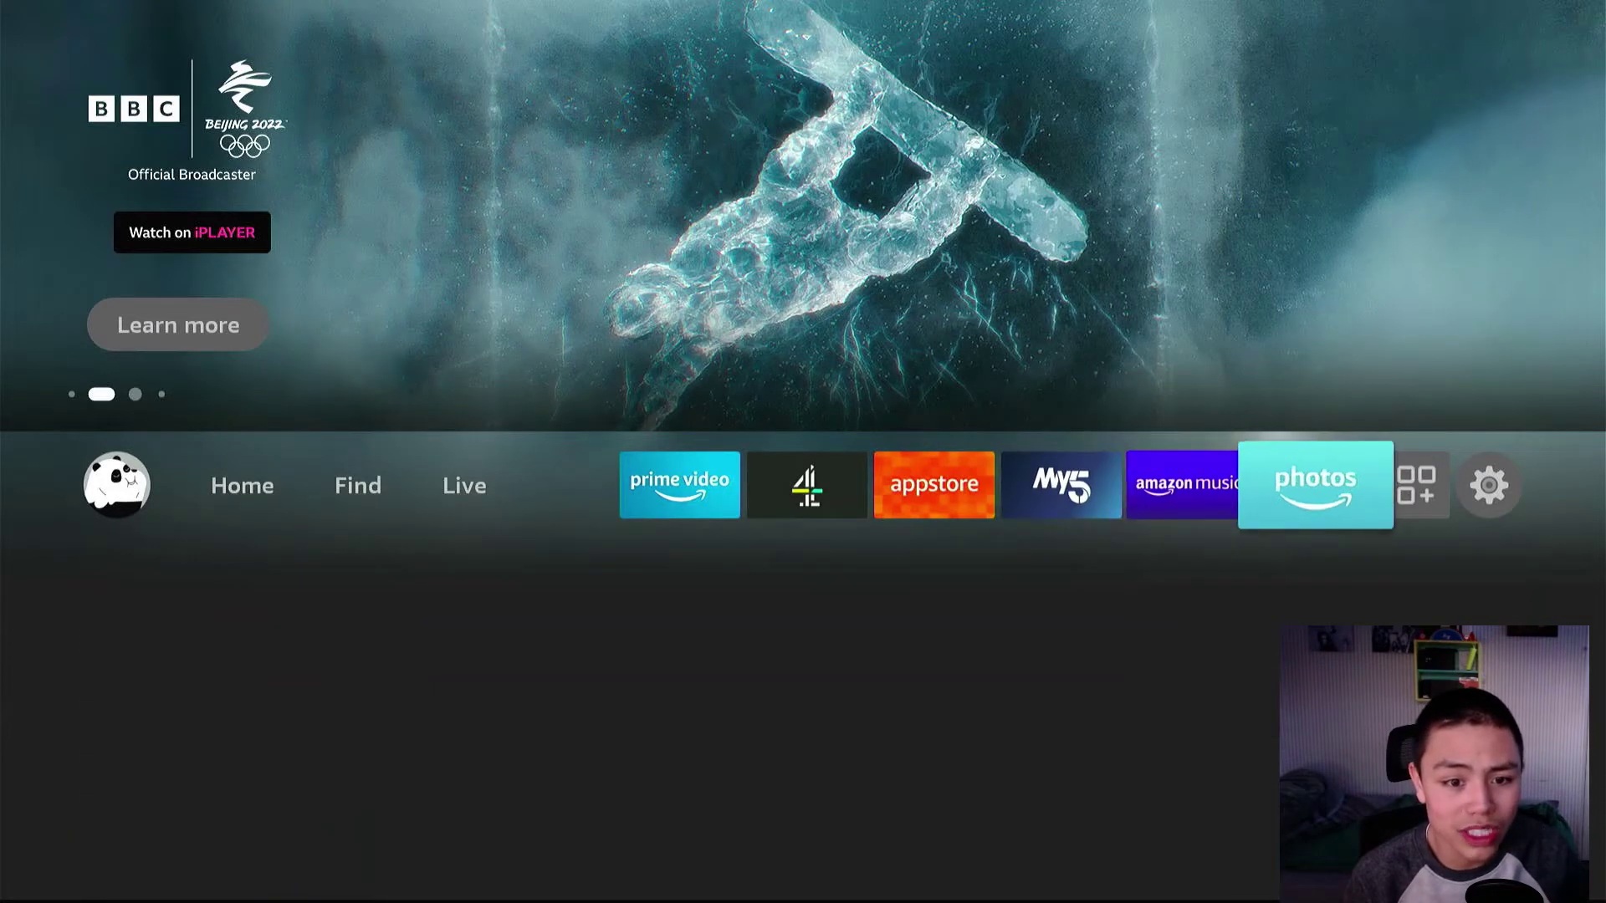
key(Right)
key(Right)
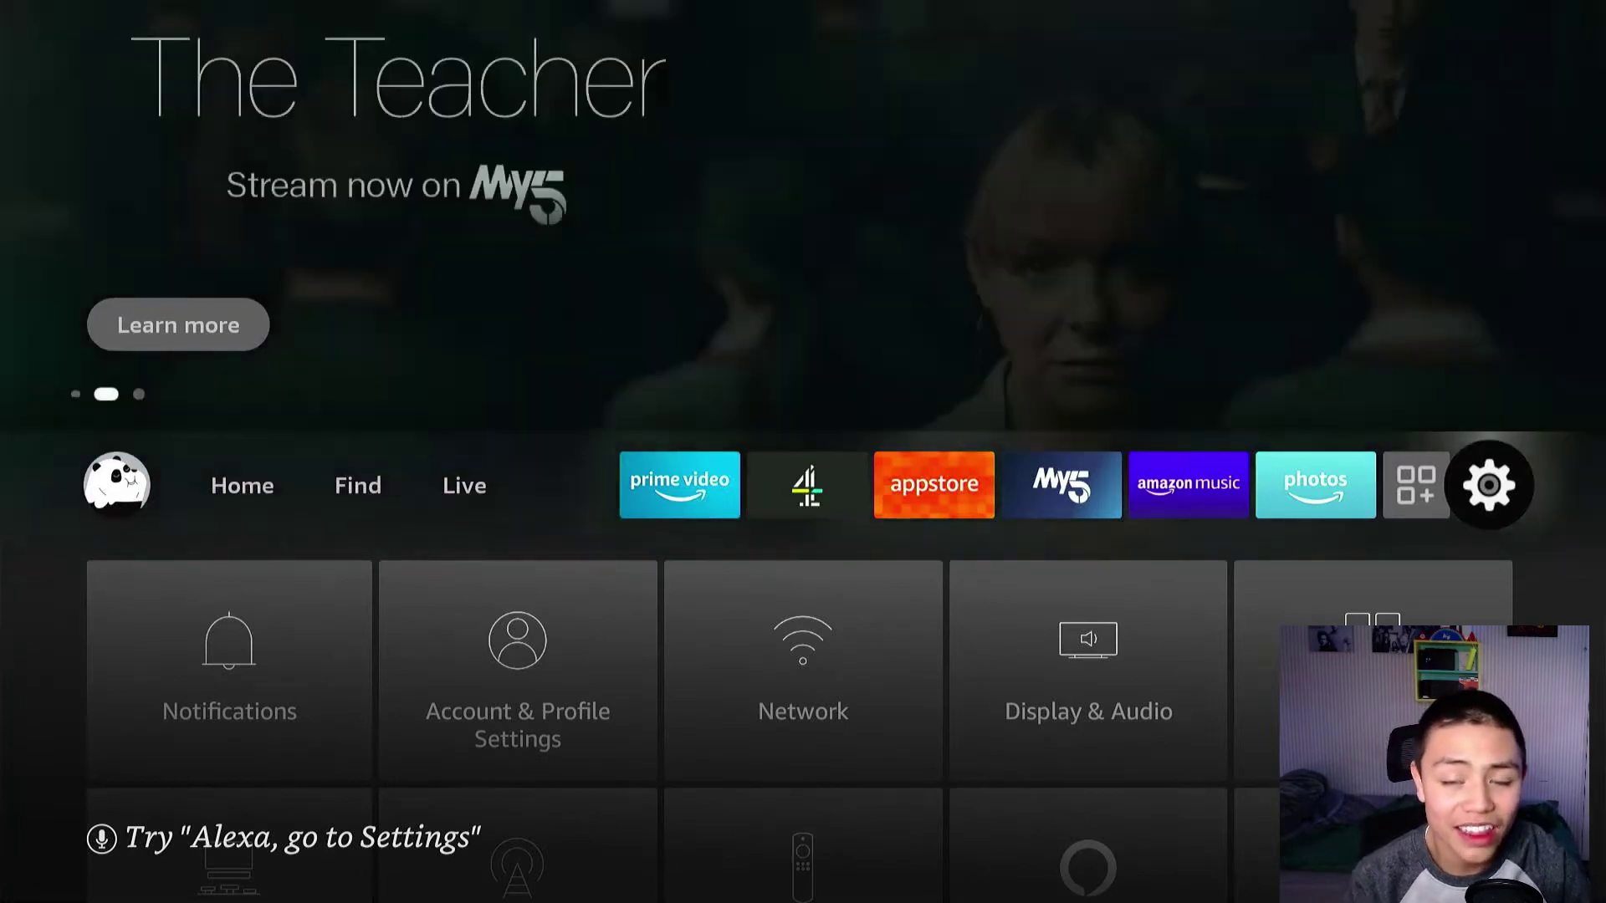
key(Down)
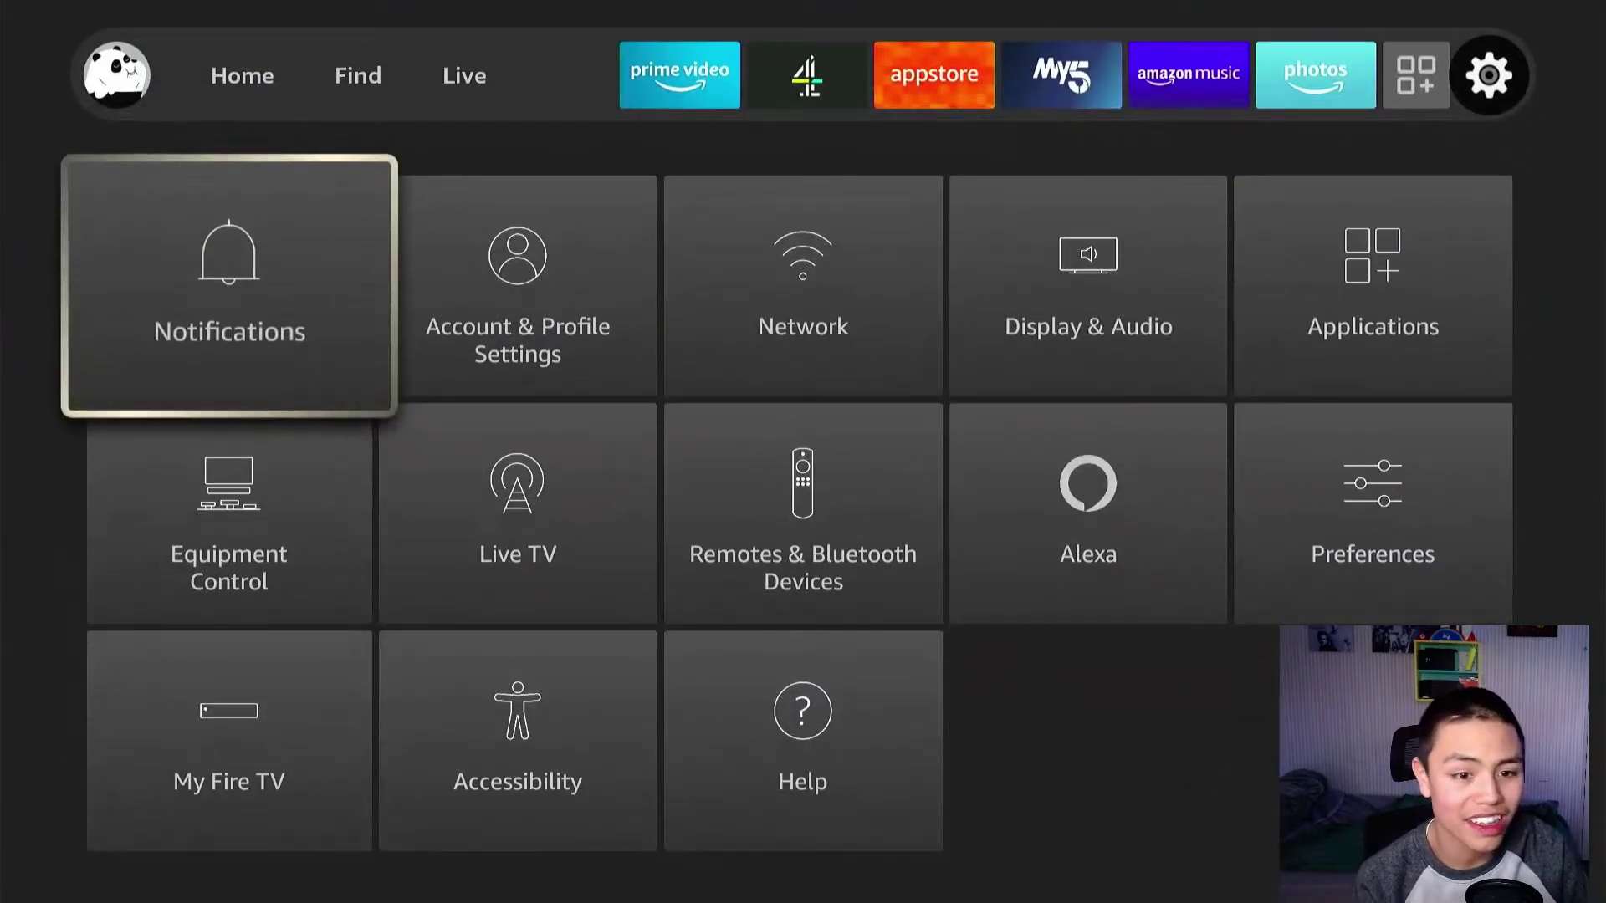
key(Down)
key(Down)
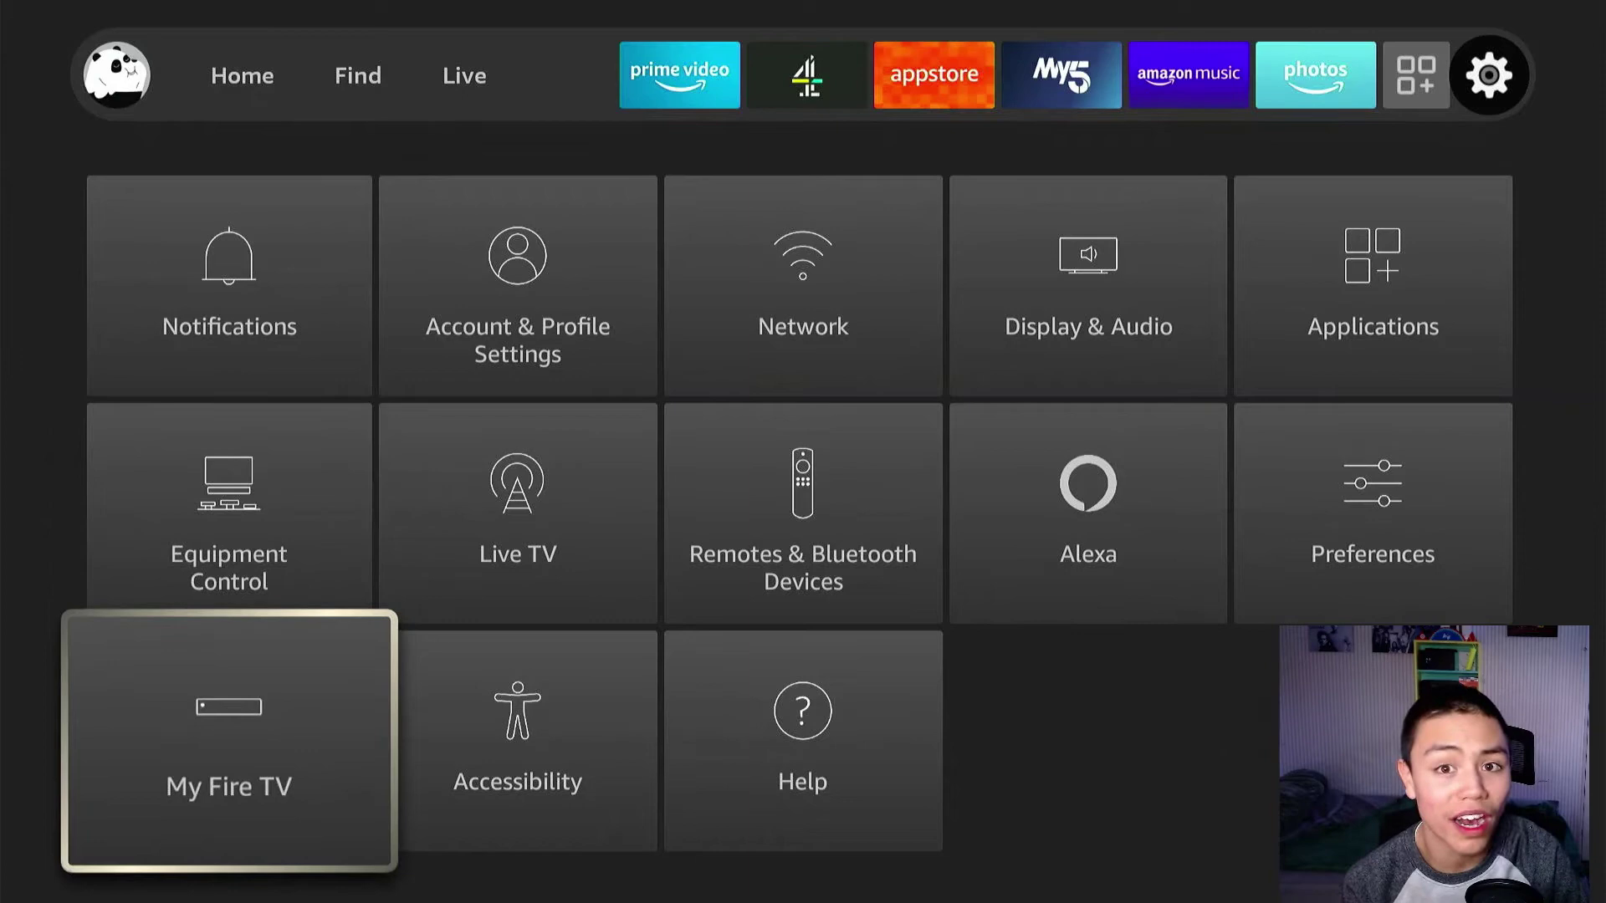
key(Return)
key(Down)
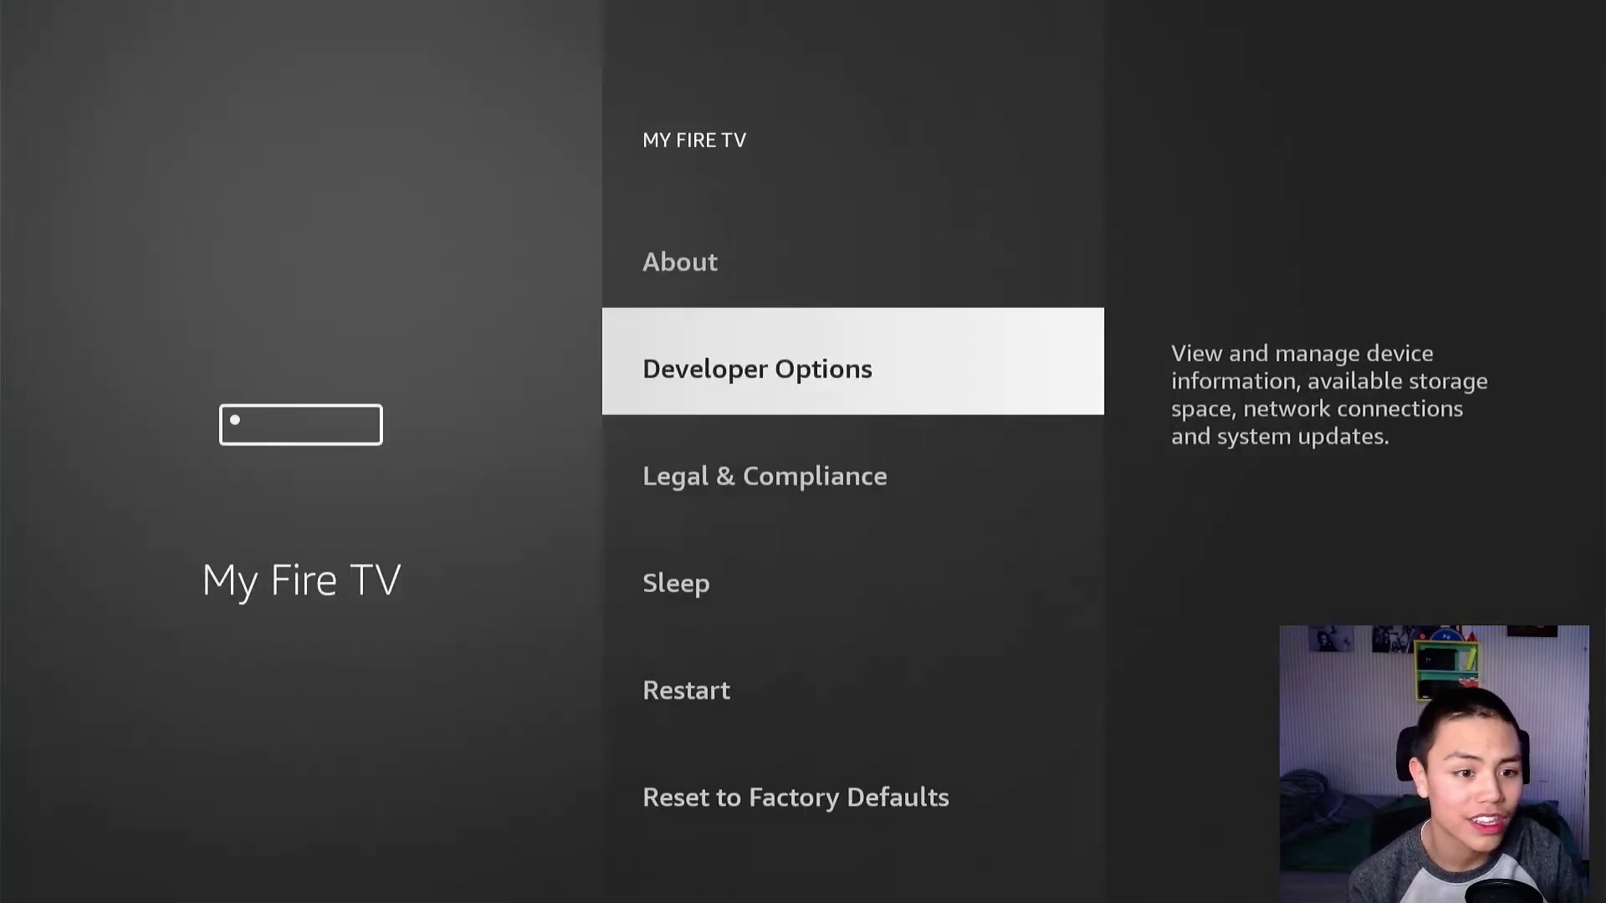
key(Return)
Step: Turn on ADB Debugging and Apps from Unknown Sources, then go back
key(Return)
key(Down)
key(Return)
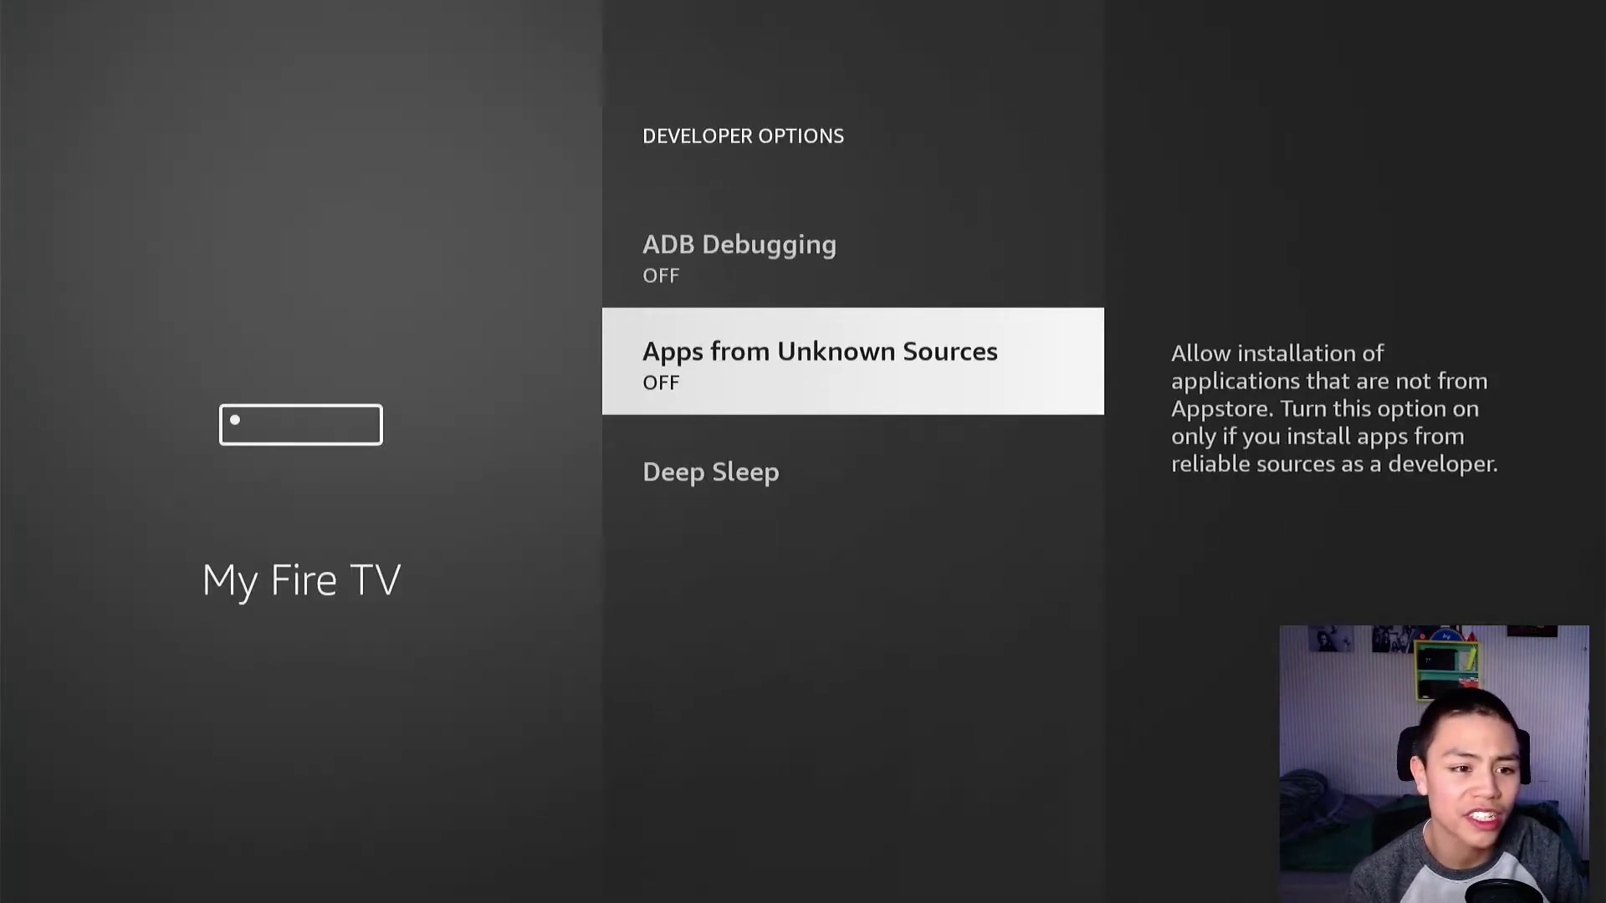
key(Up)
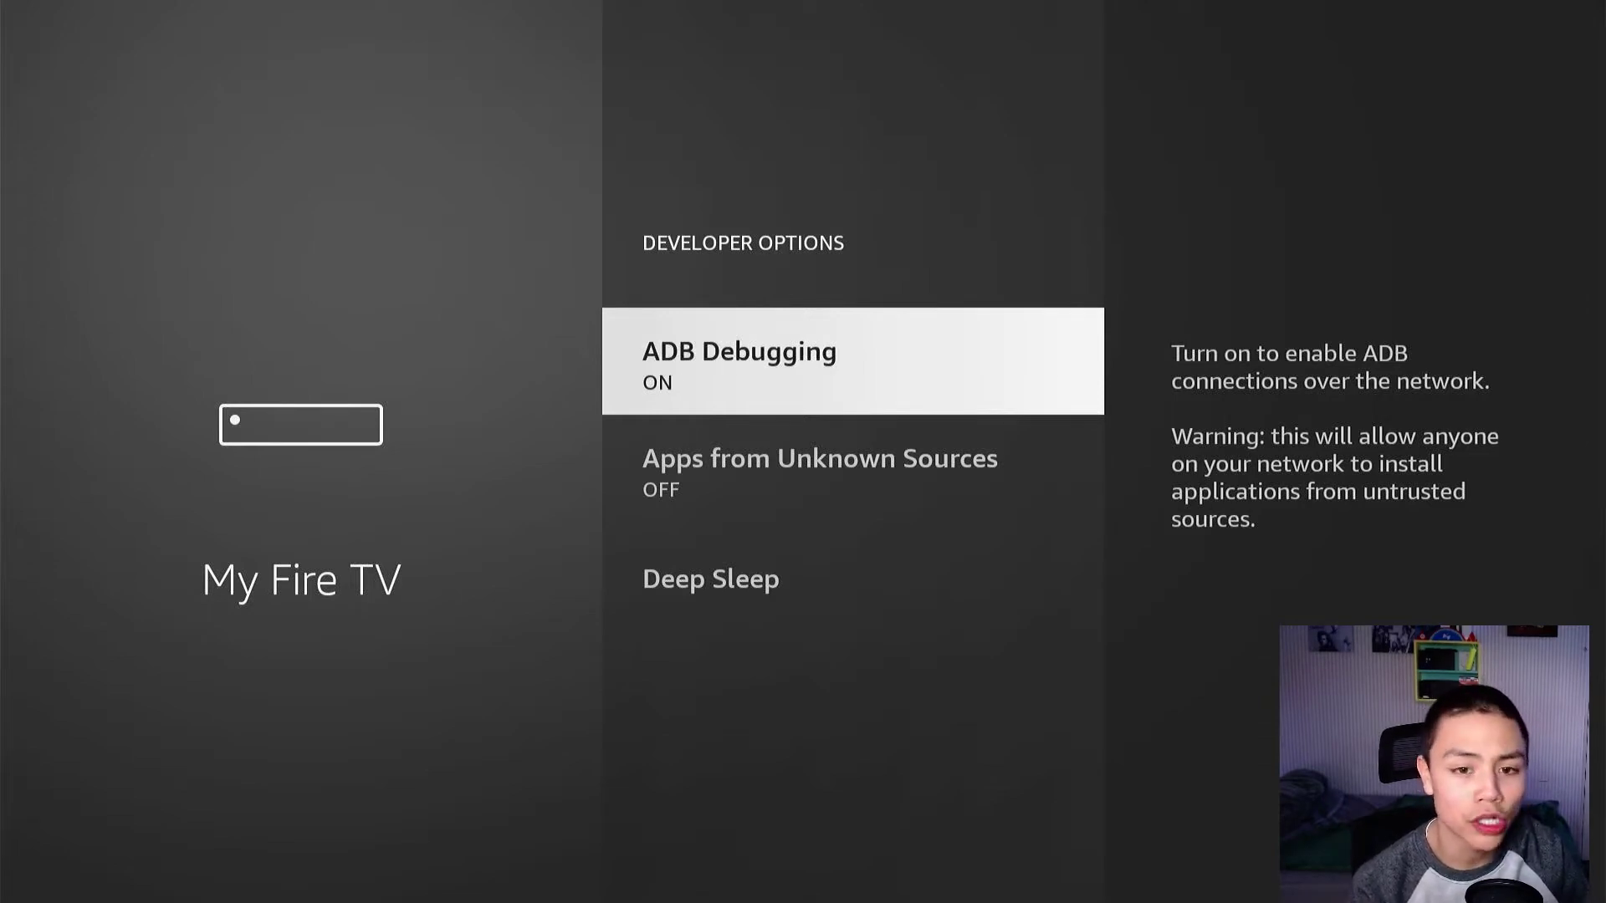
key(Down)
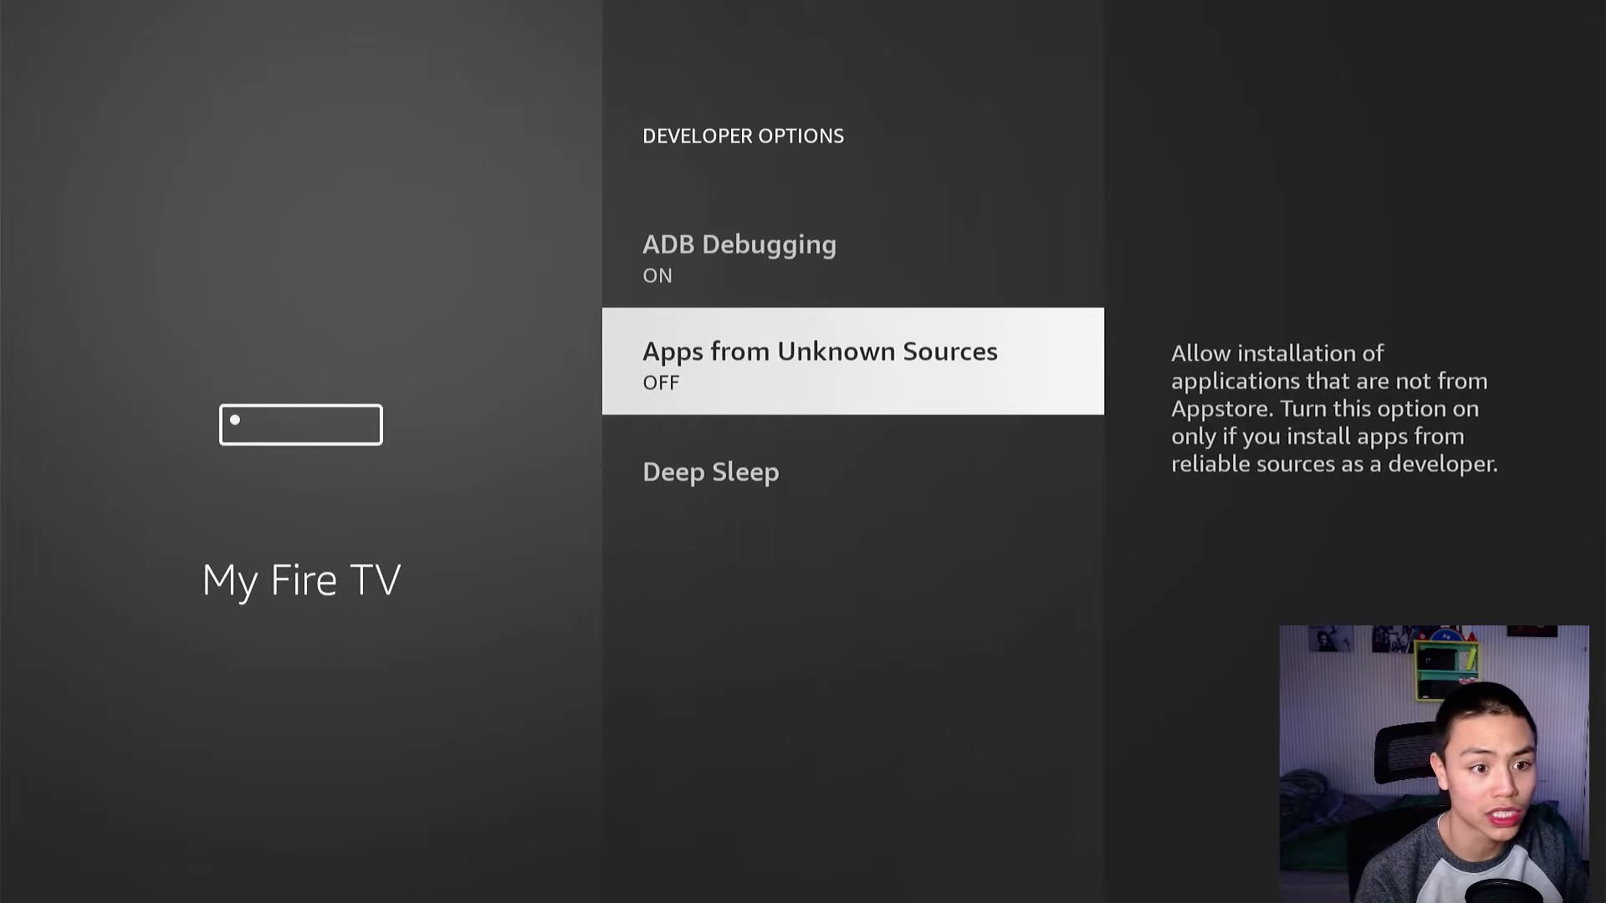
key(Return)
key(Return)
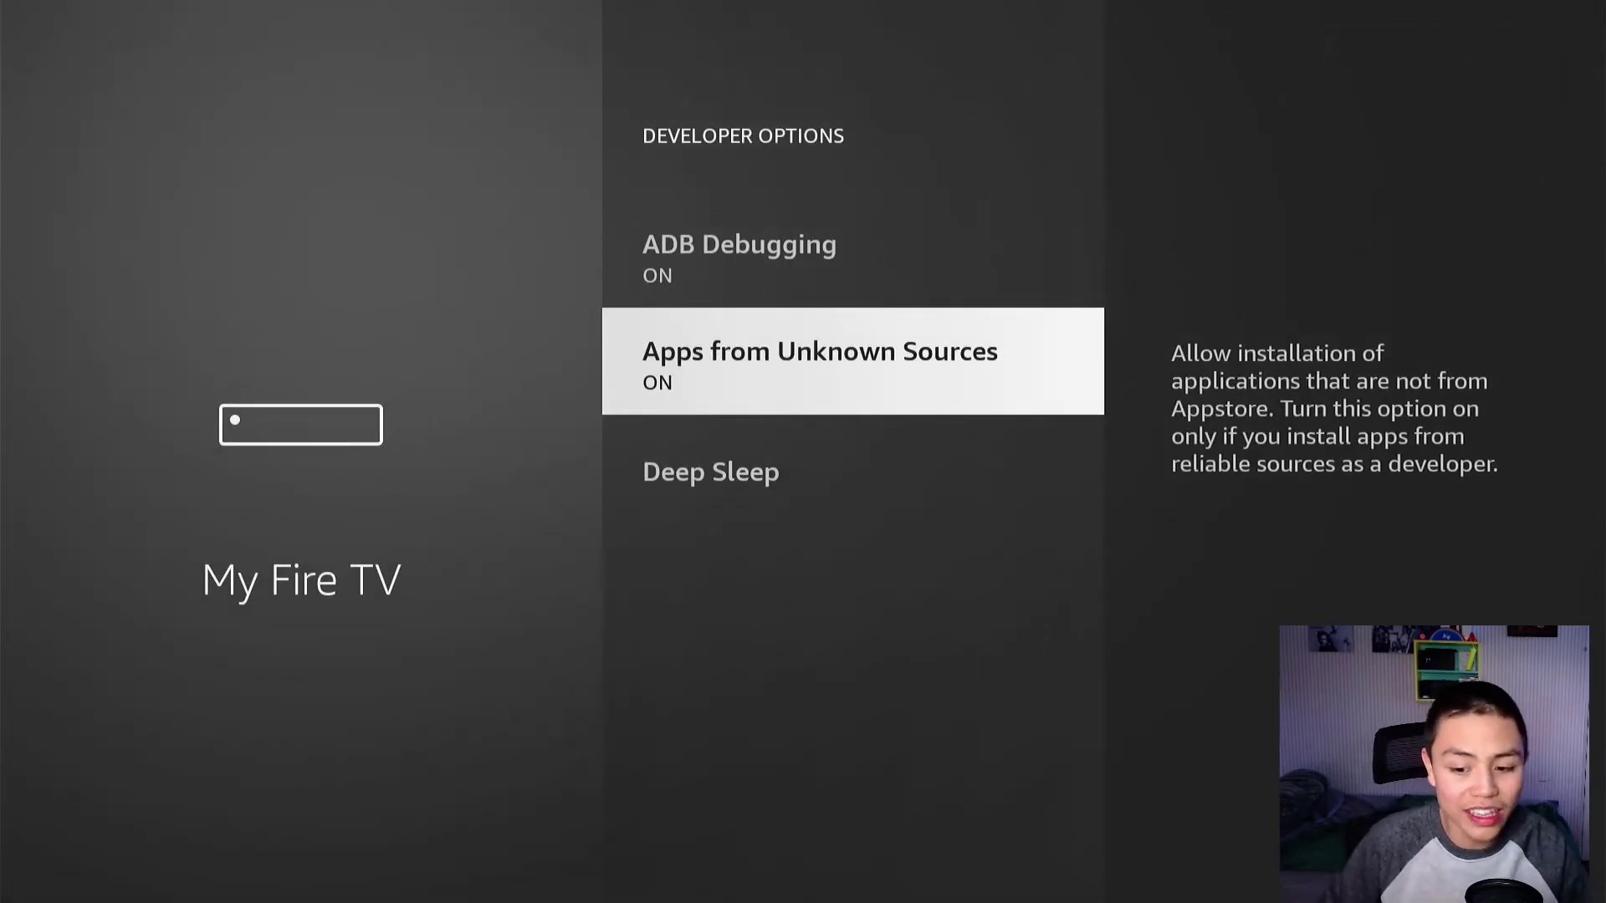
key(Escape)
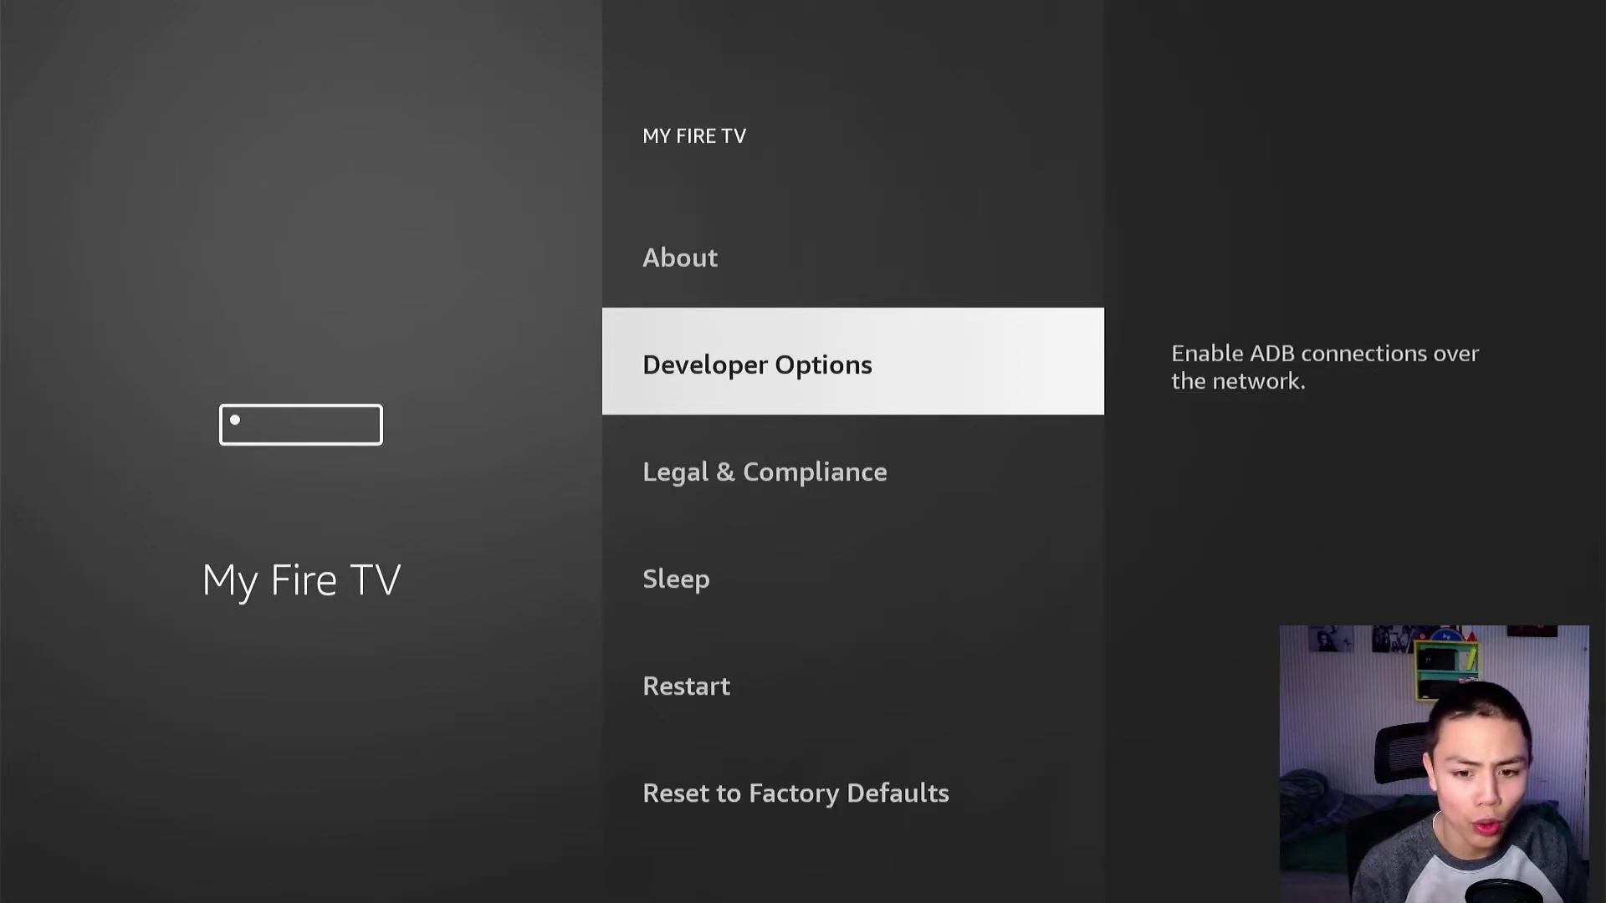
Step: Open My Fire TV > About and move down to Network to see the IP address
key(Escape)
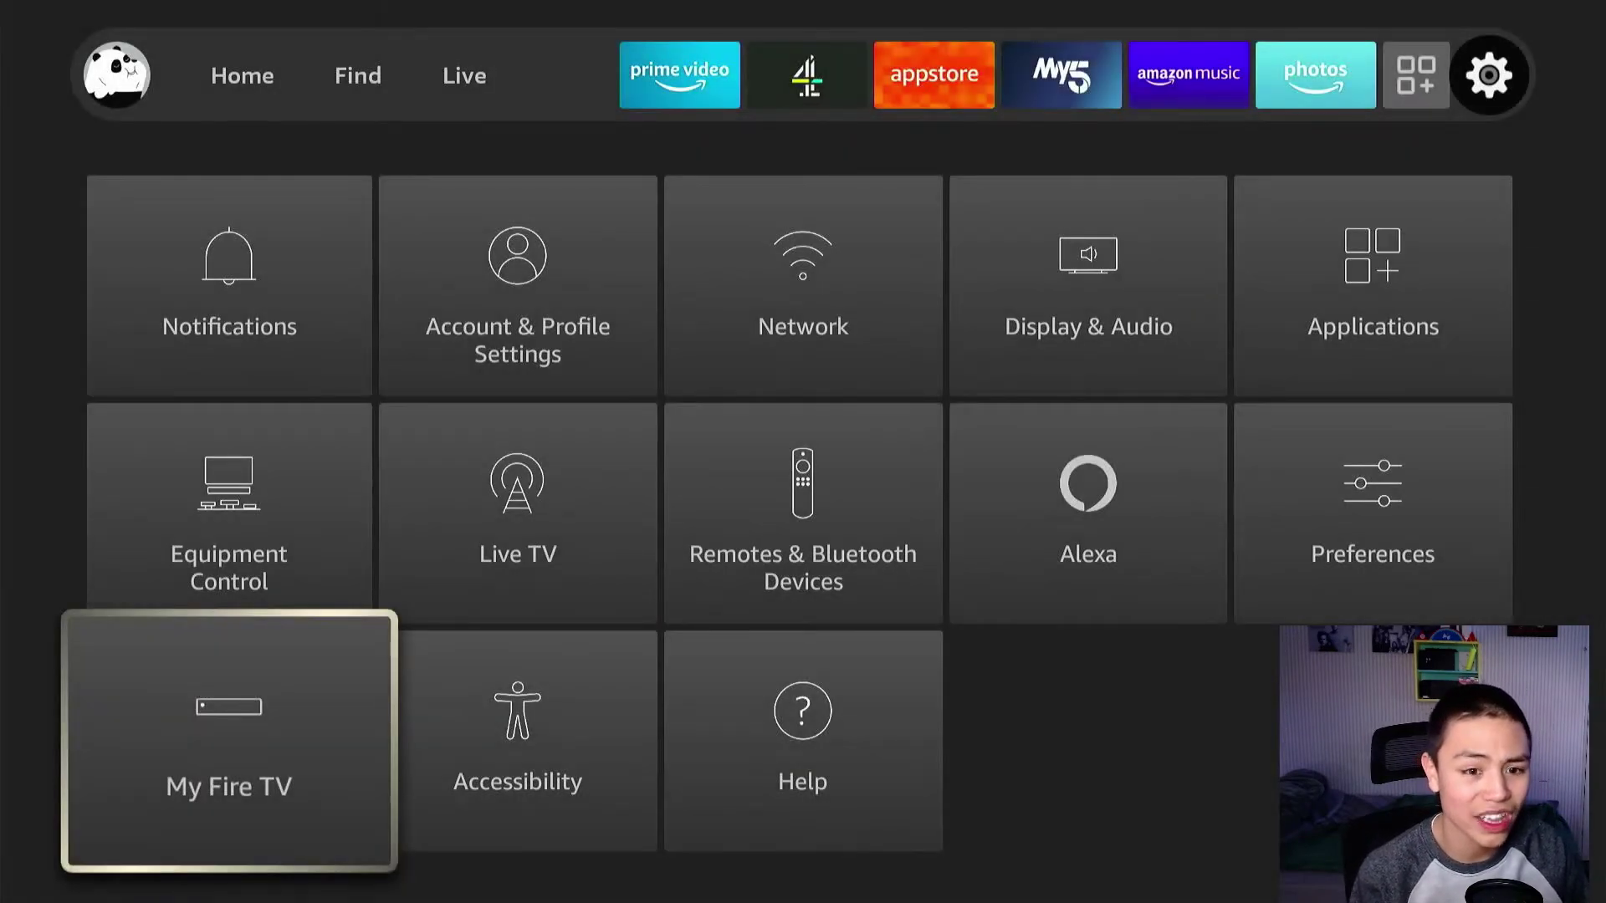
key(Up)
key(Down)
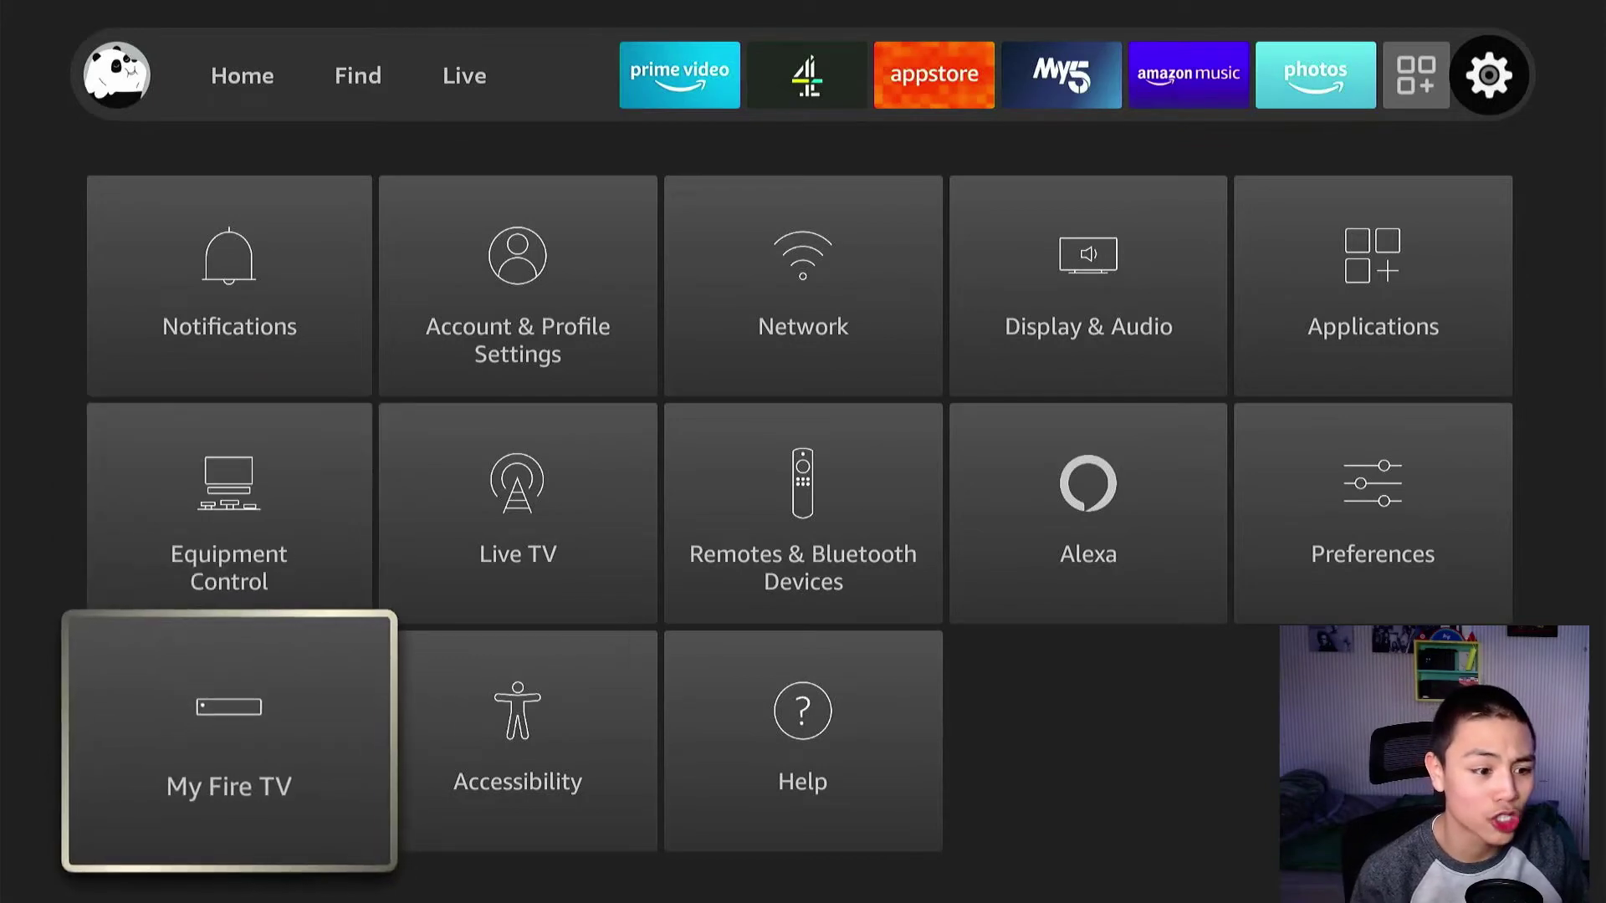
key(Return)
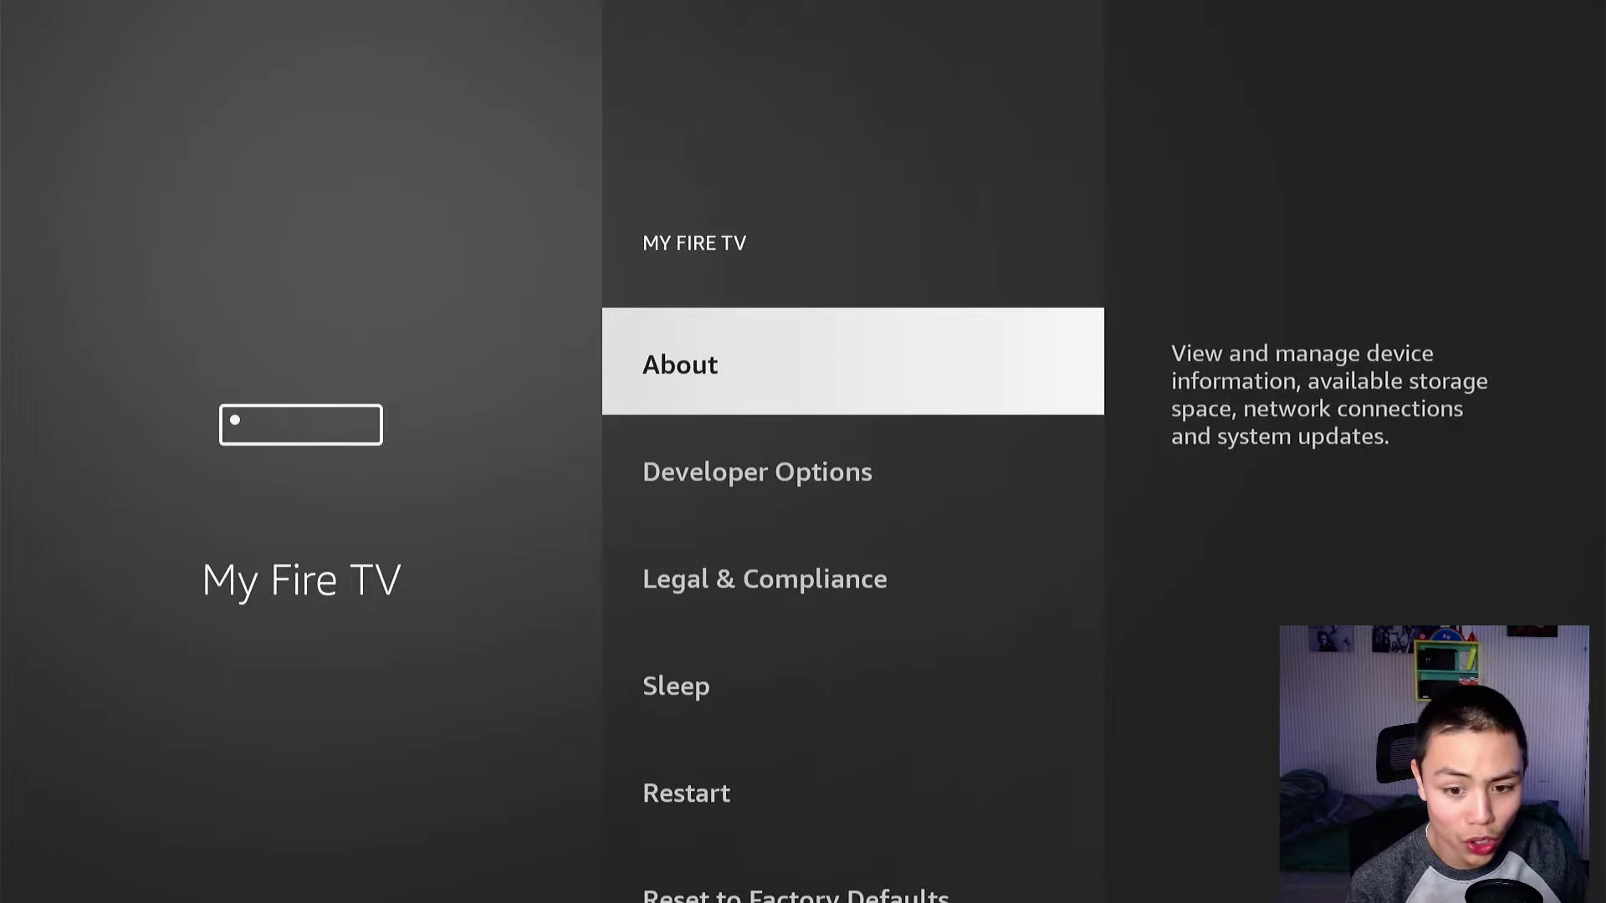
key(Return)
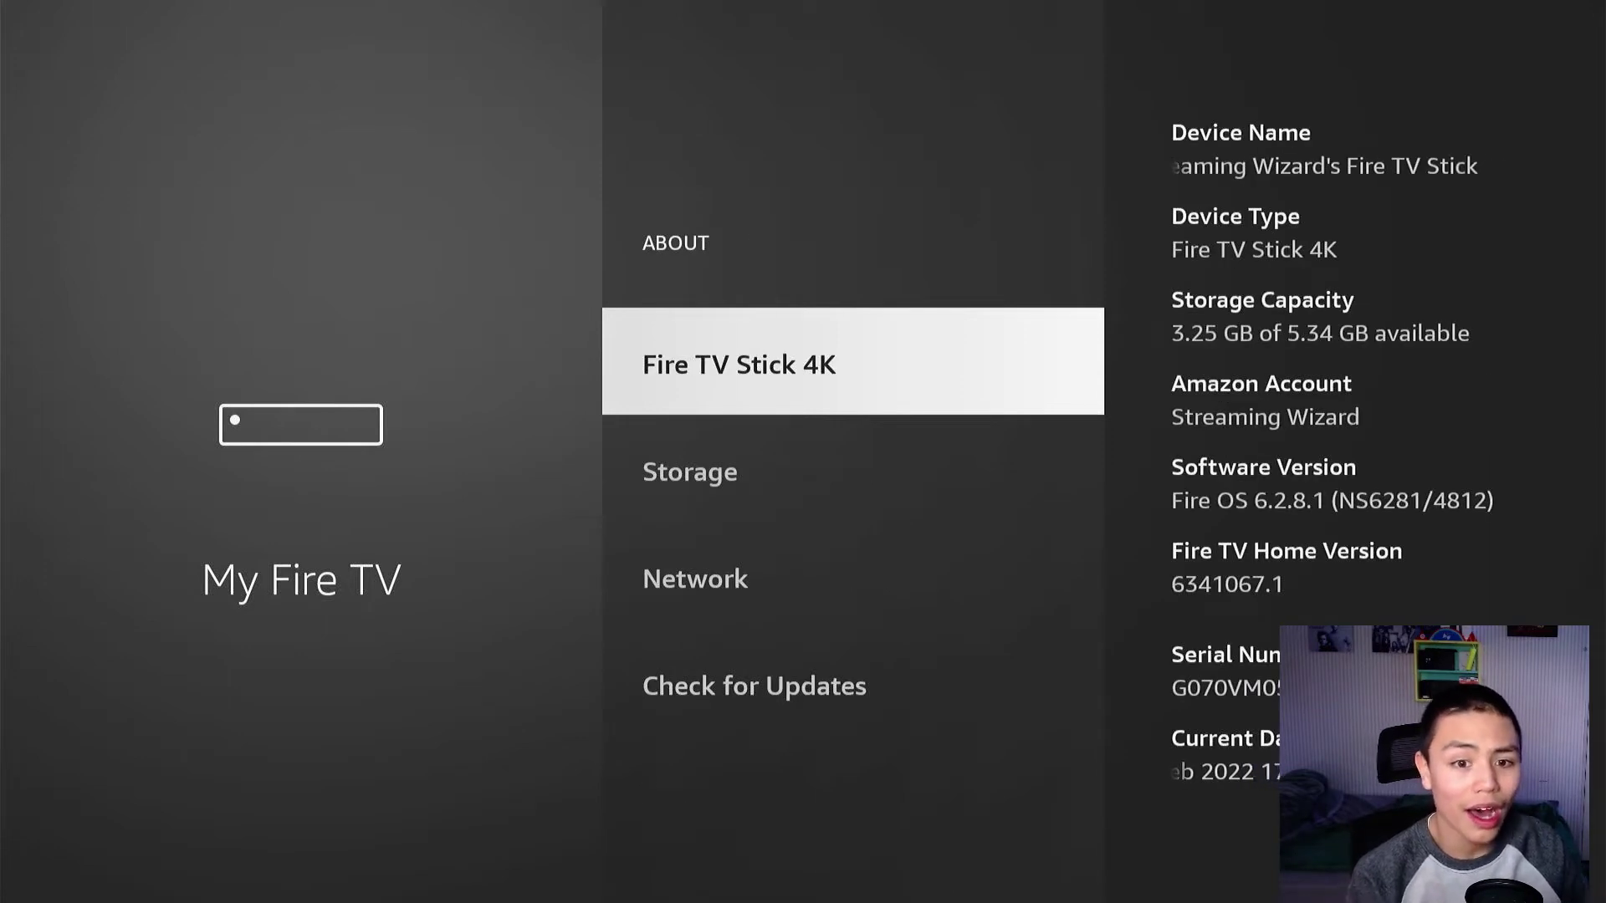
key(Down)
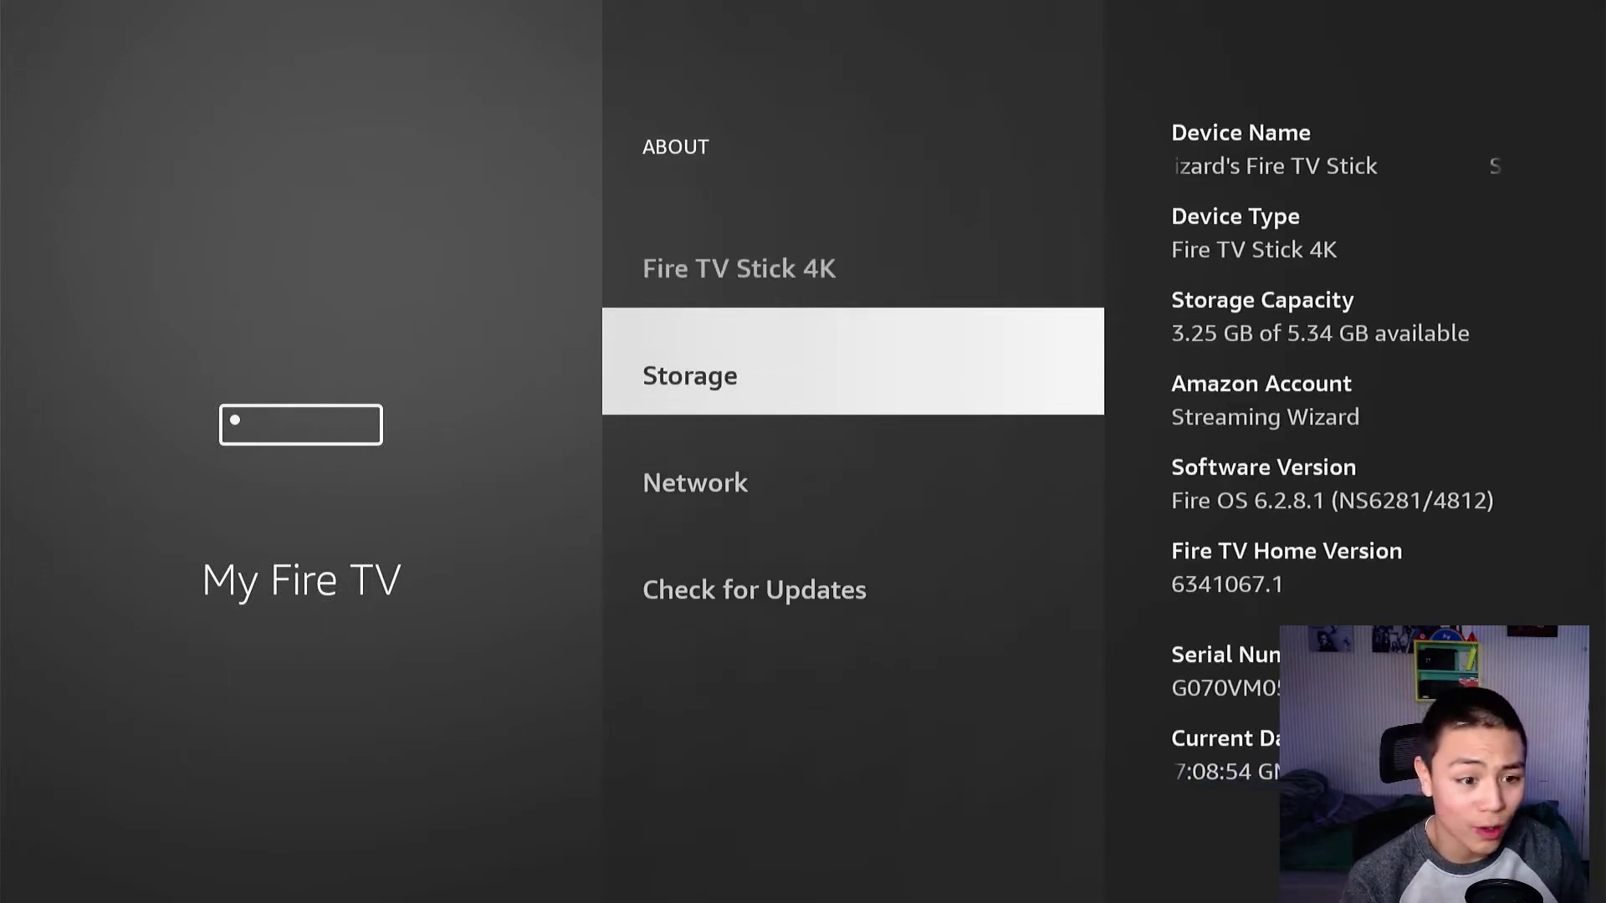
key(Down)
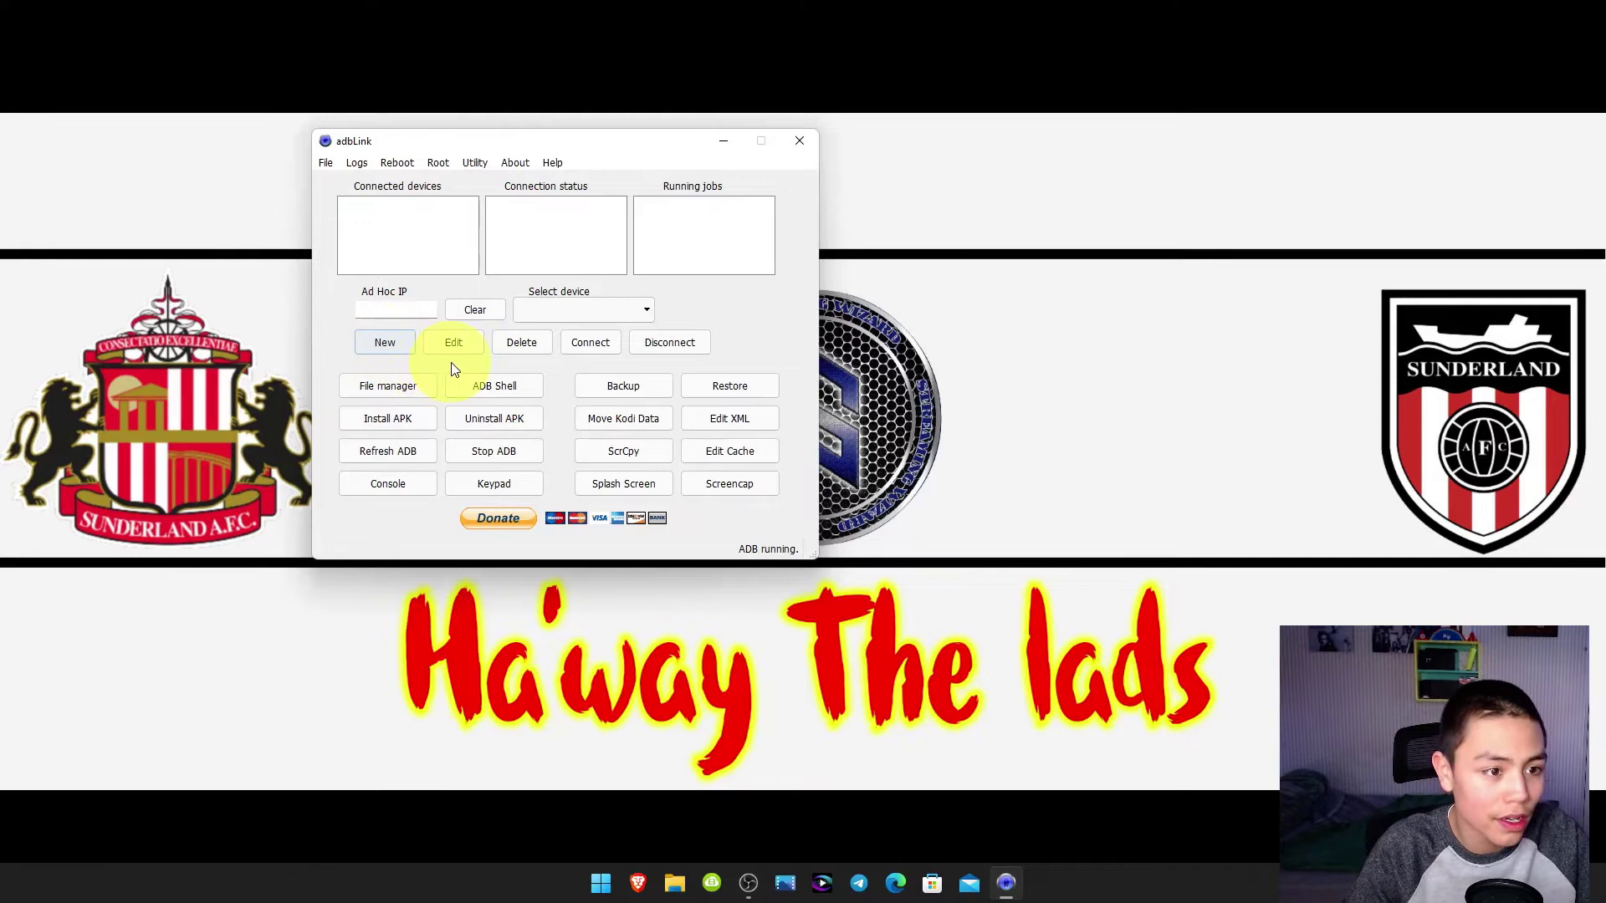
Step: Create a new adbLink device record described as 'fire stick'
click(386, 341)
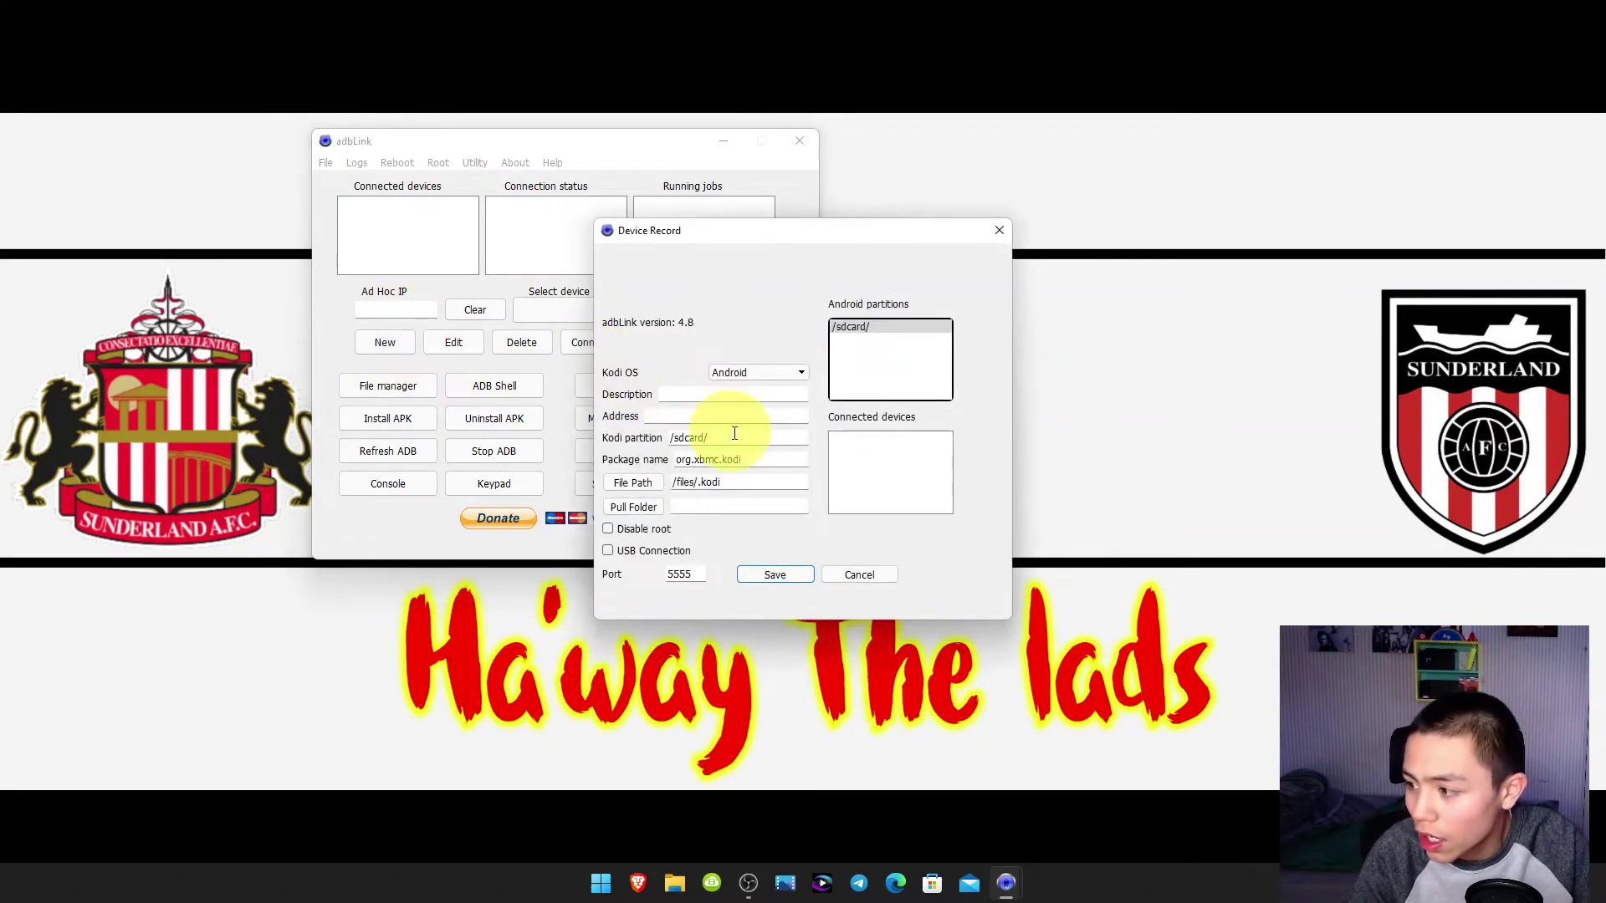
click(685, 394)
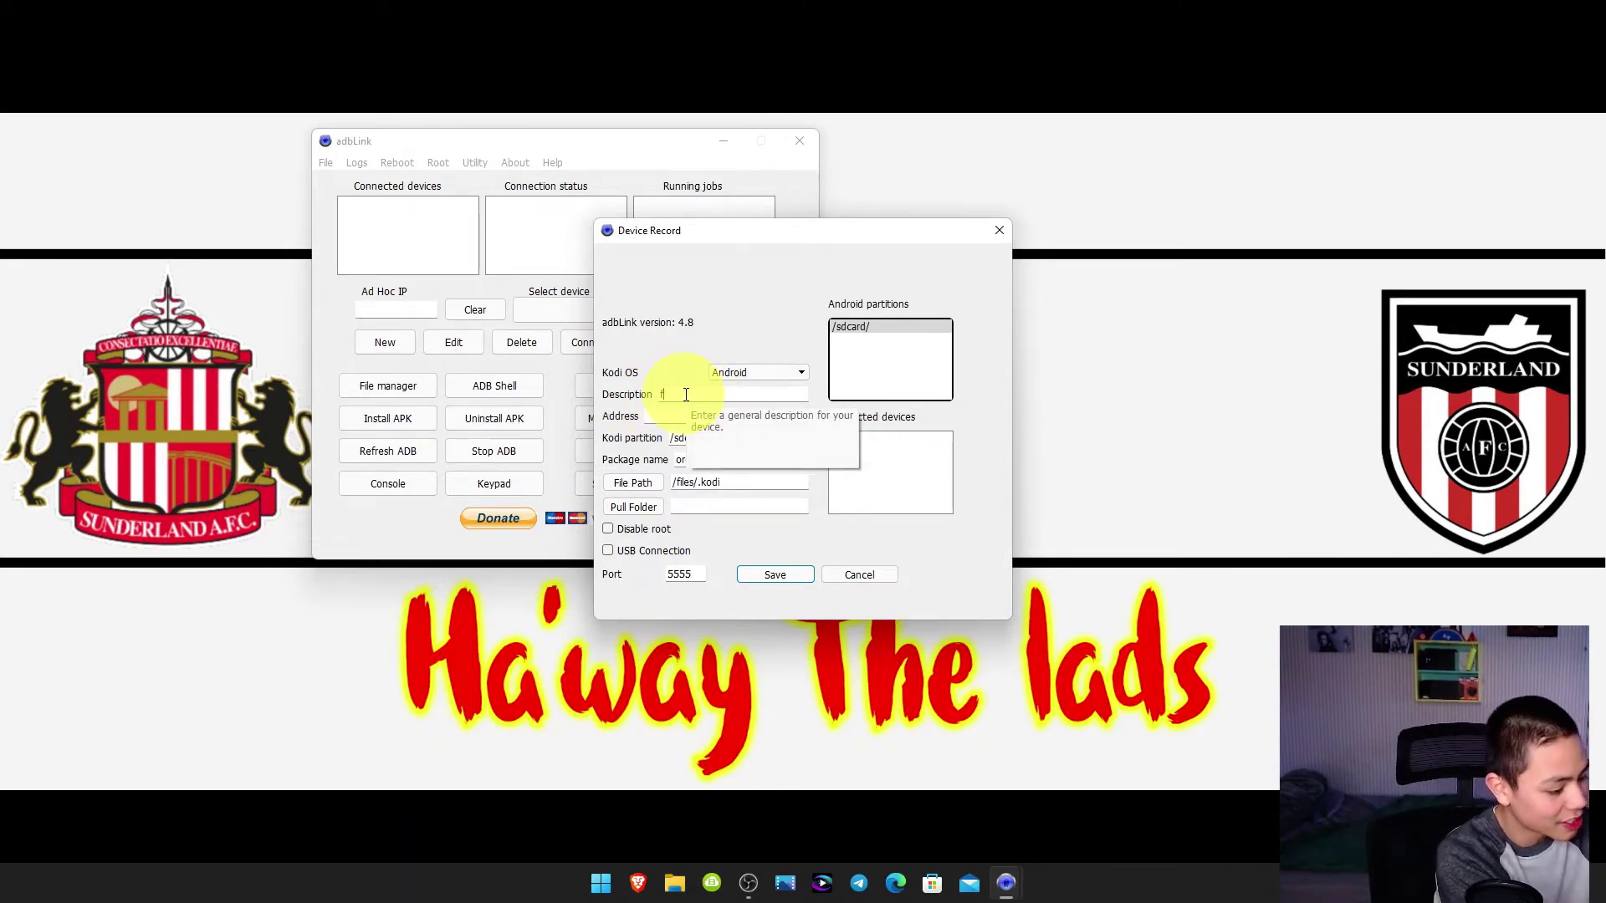
text(fire)
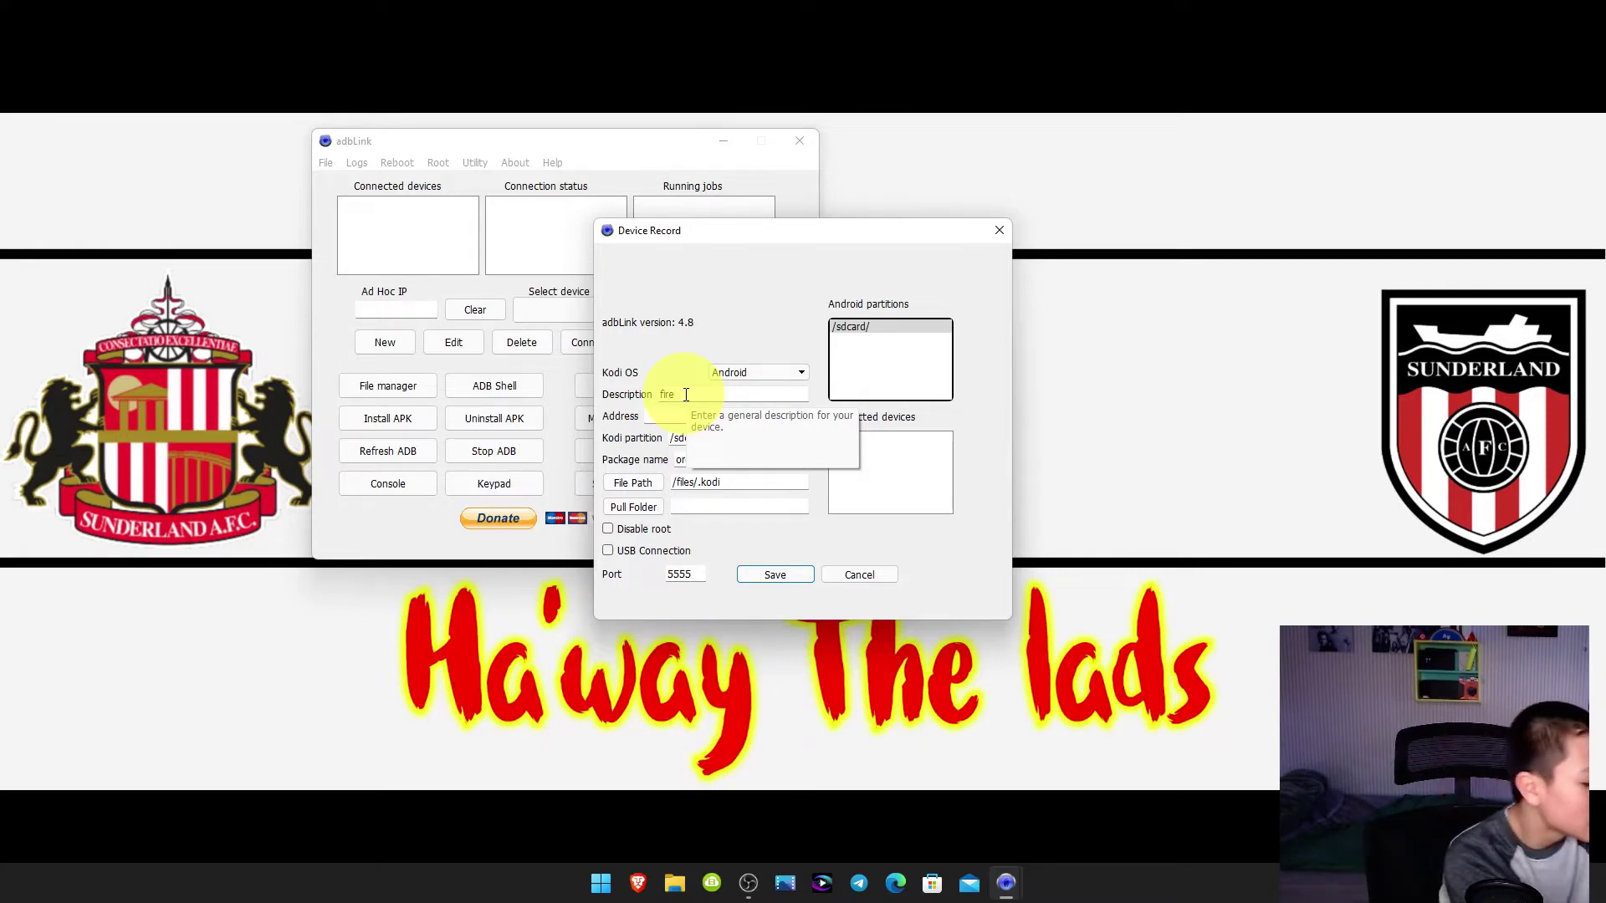
text( stick)
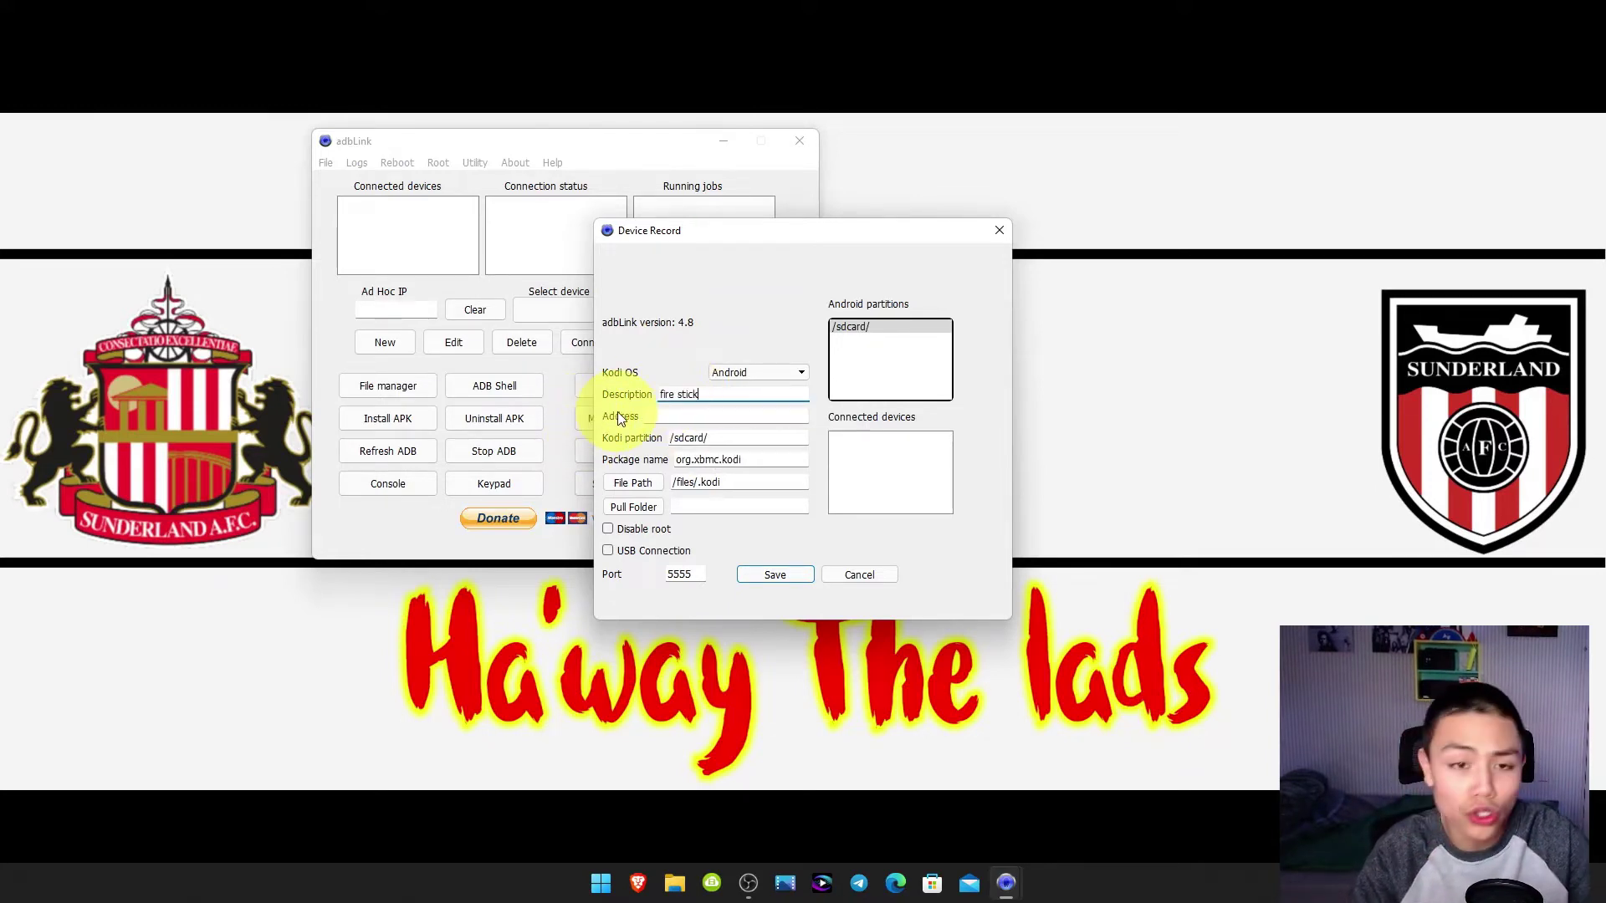
click(678, 438)
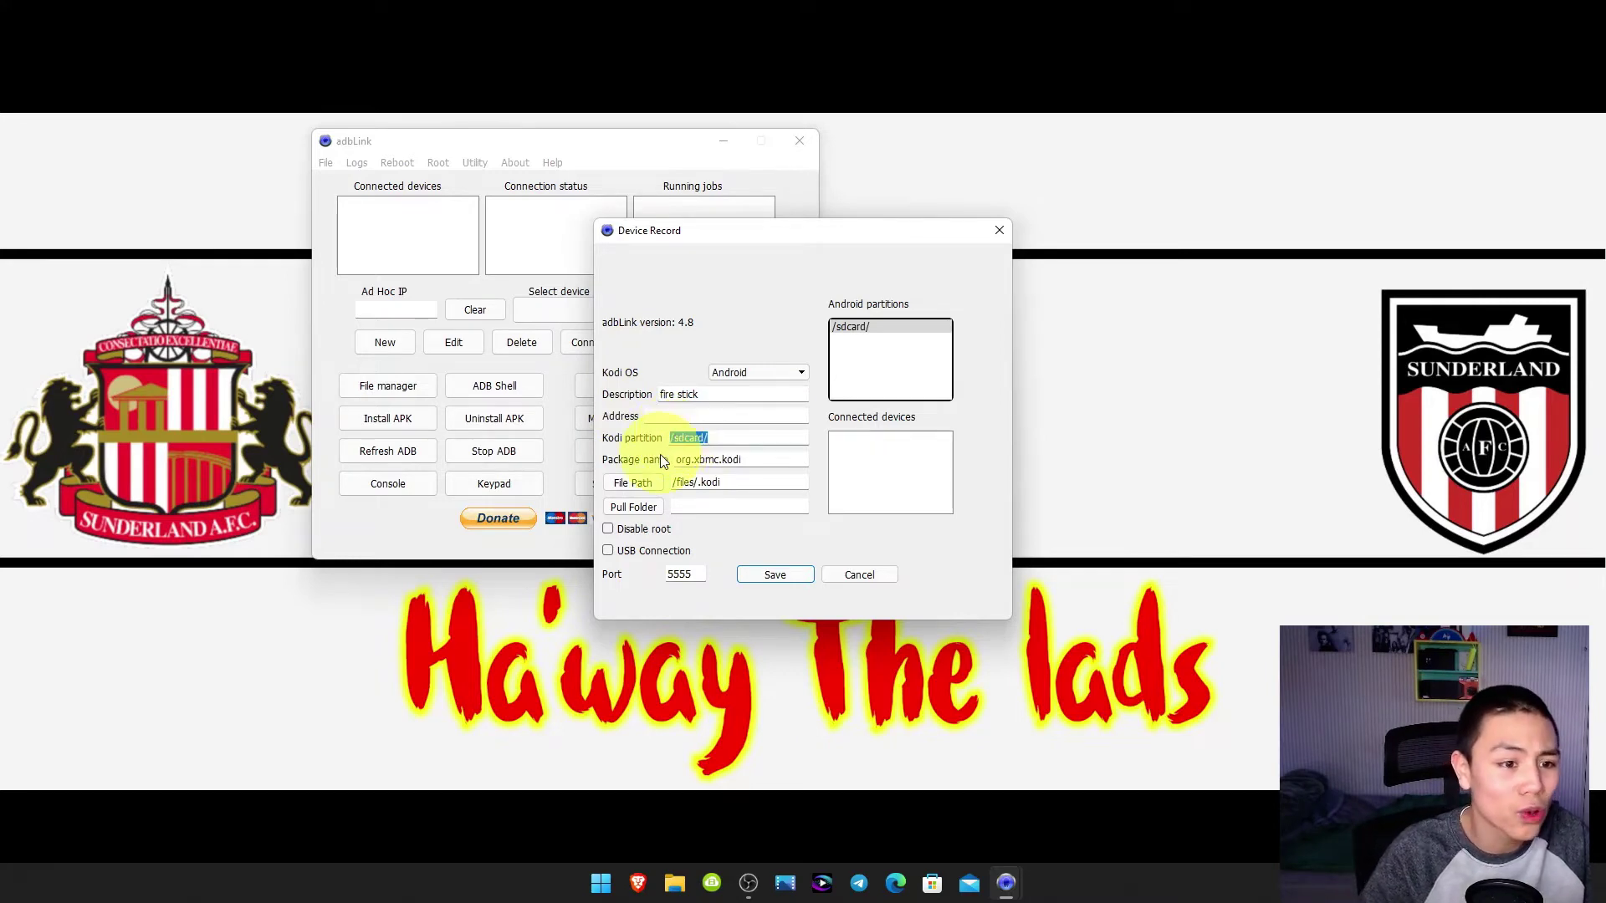
text(xf bkdj)
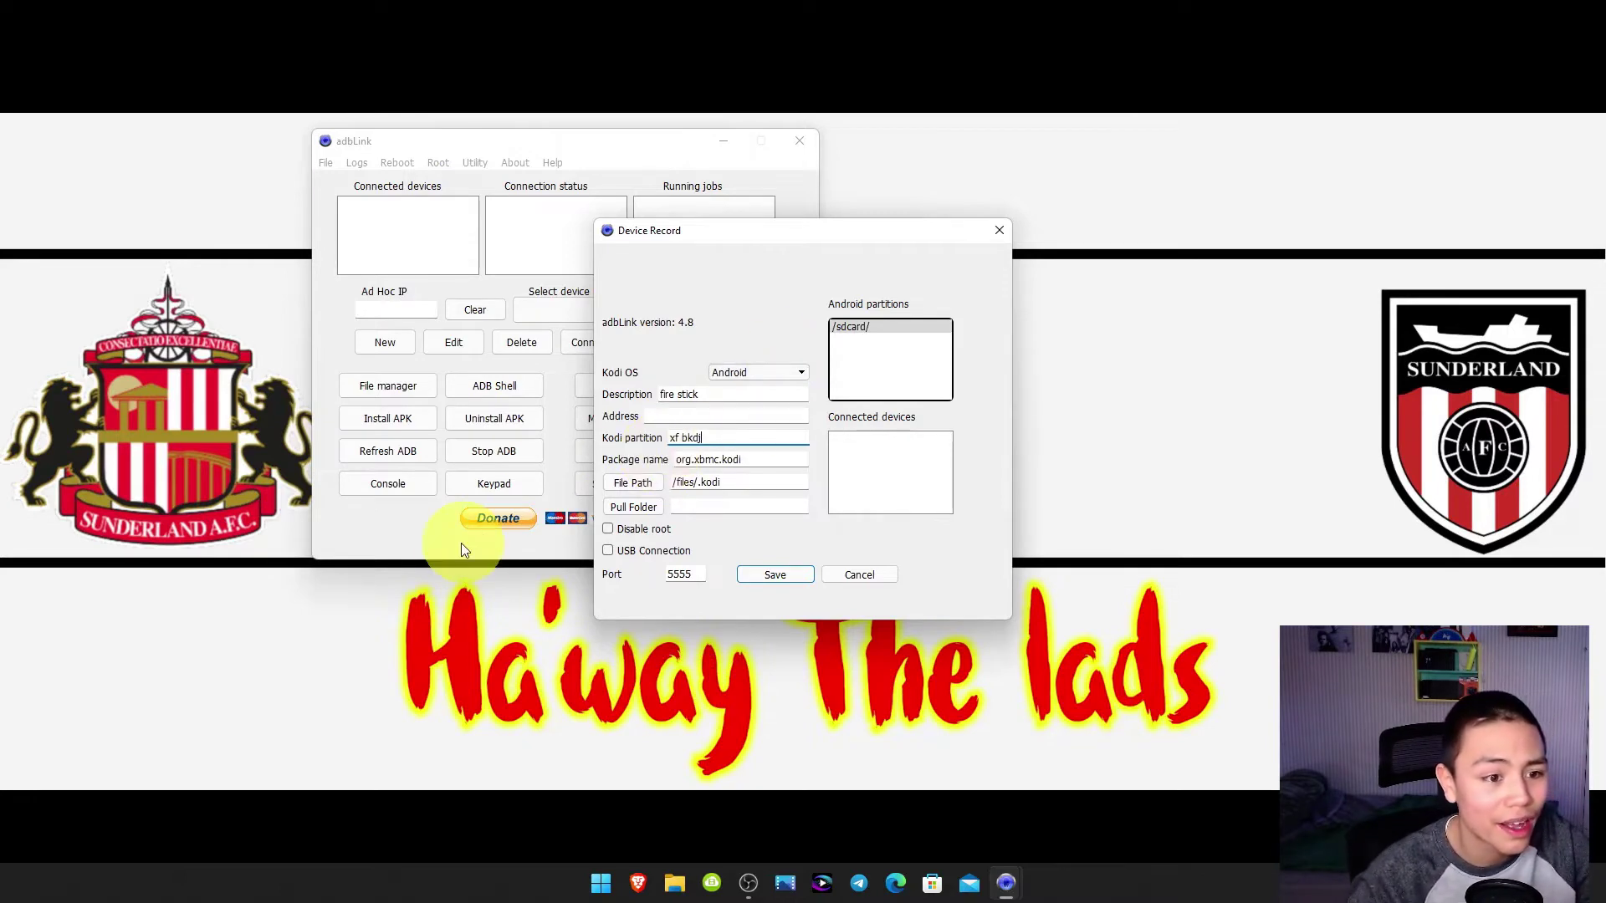
Step: Set both File Path and Pull Folder to Downloads\Firestick apk
click(631, 483)
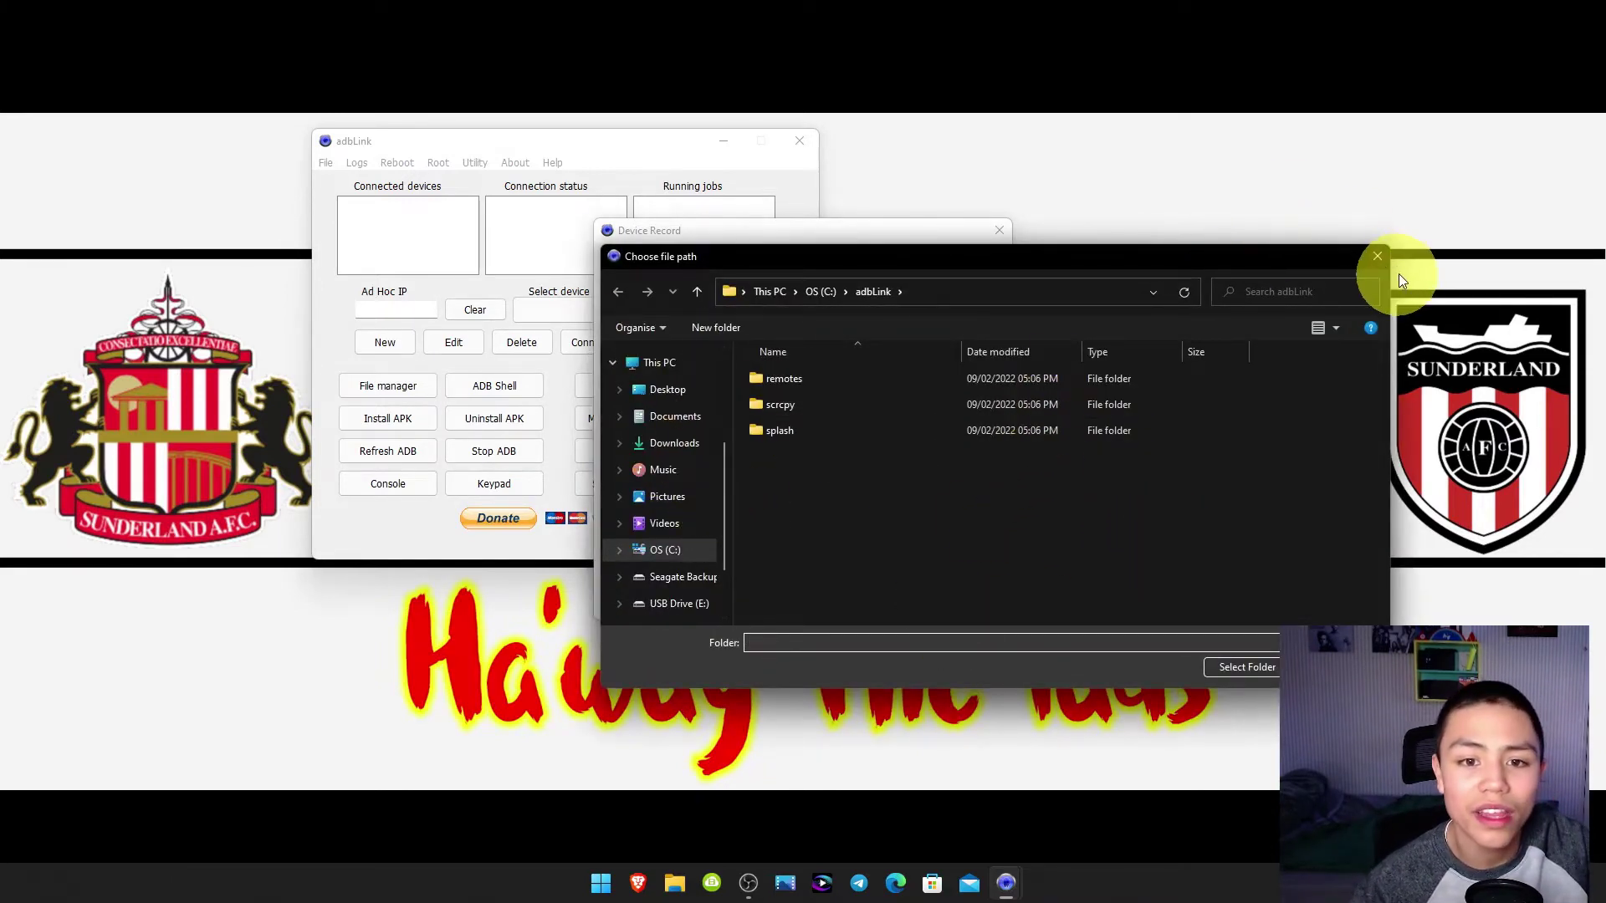
click(1381, 257)
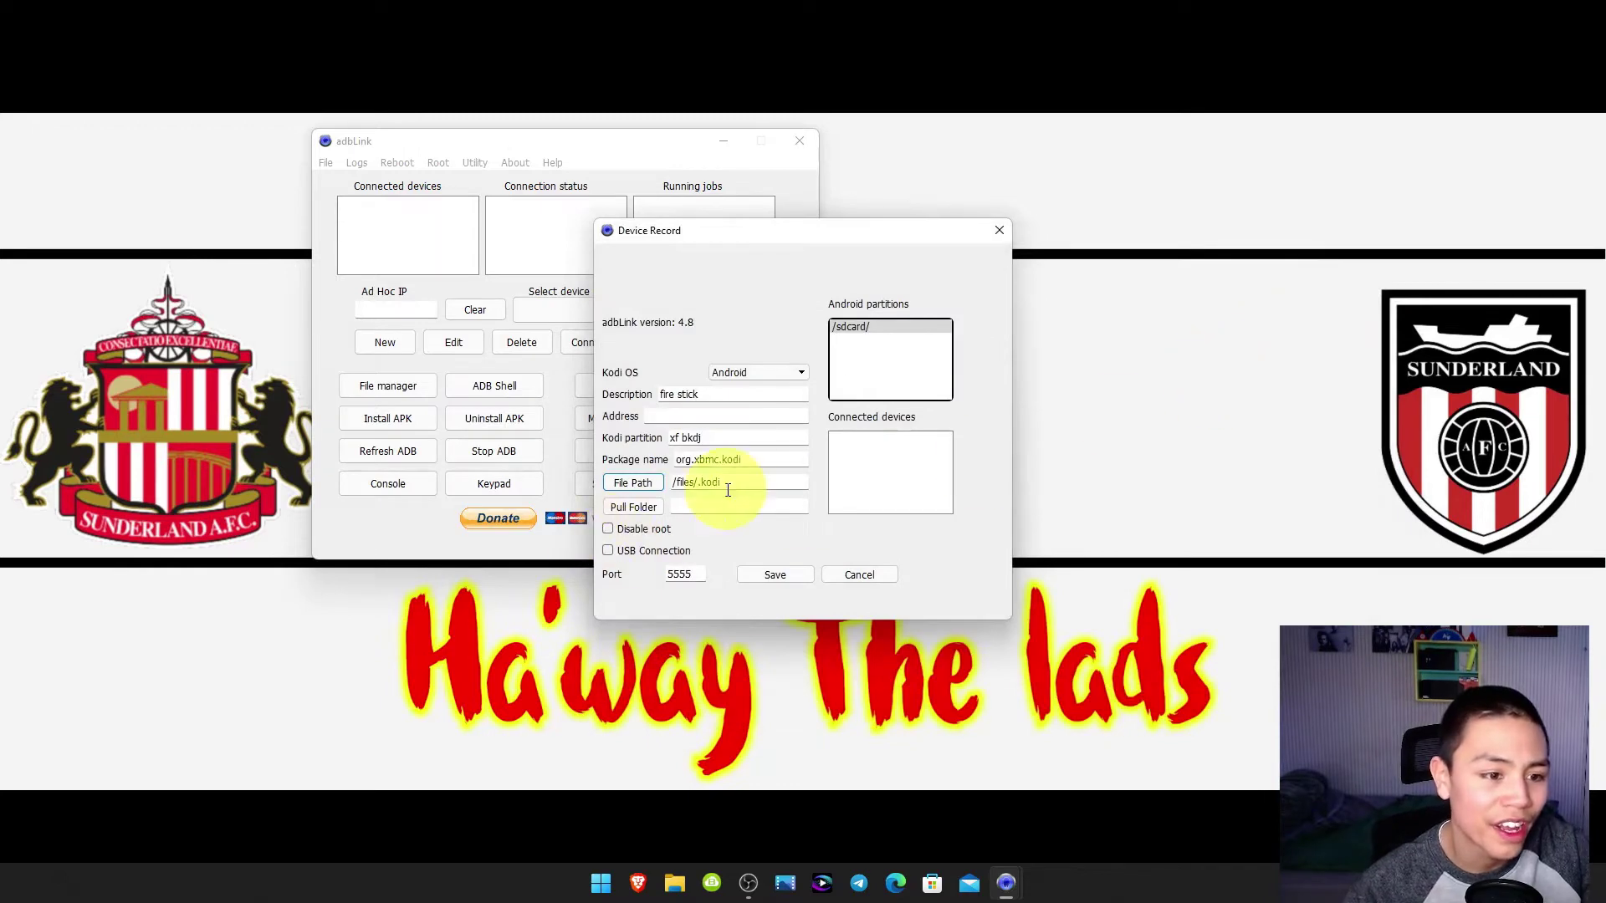
click(626, 480)
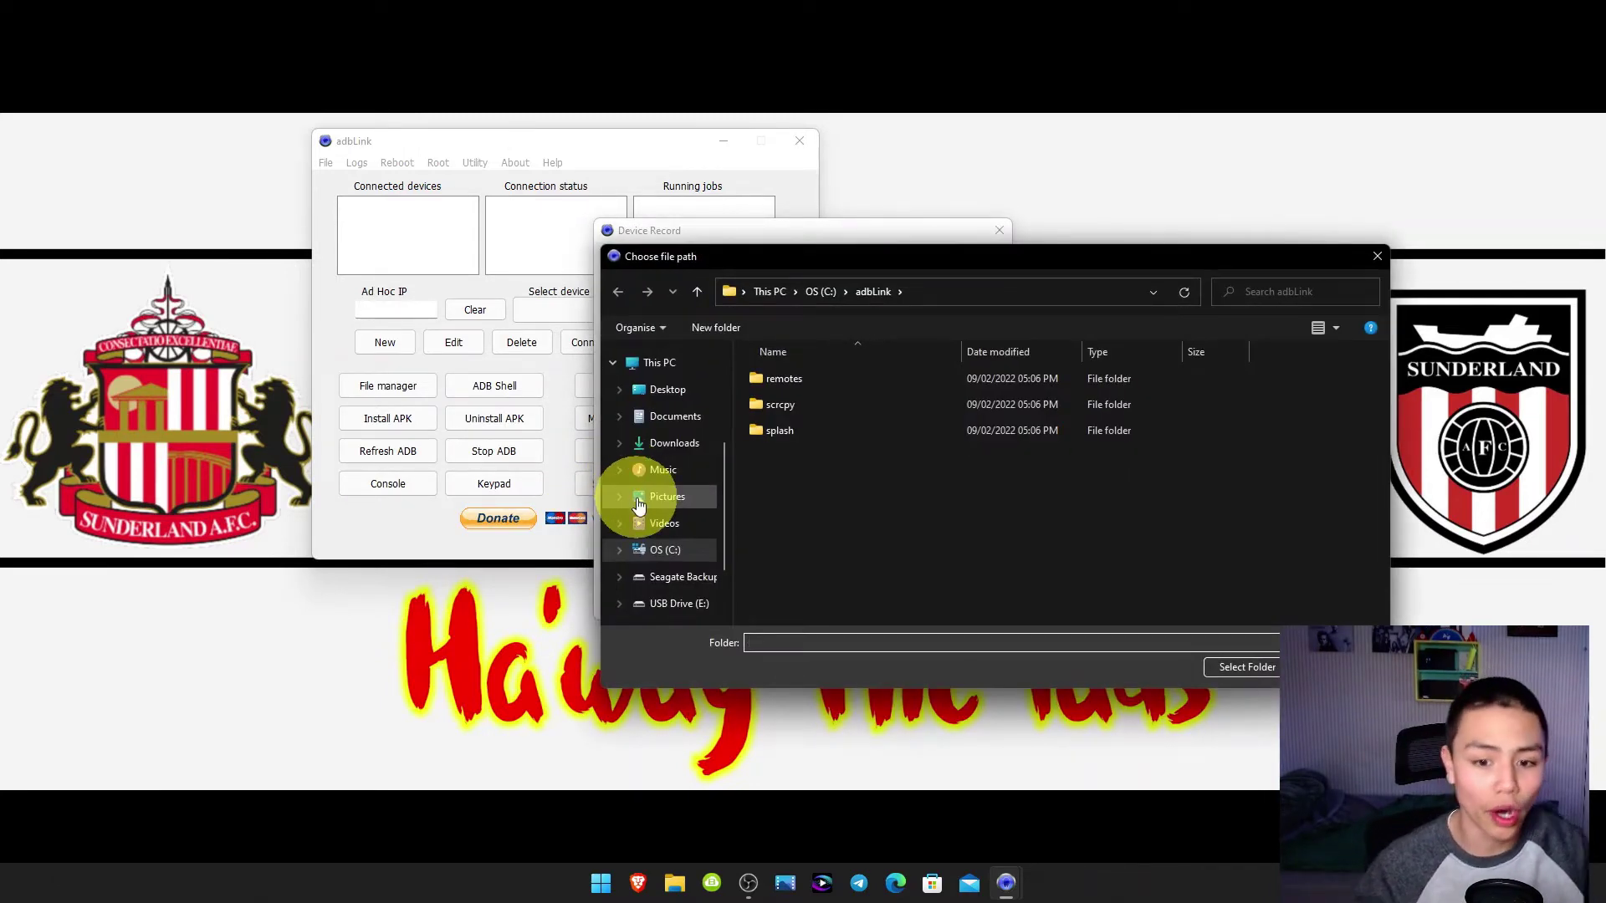
click(649, 449)
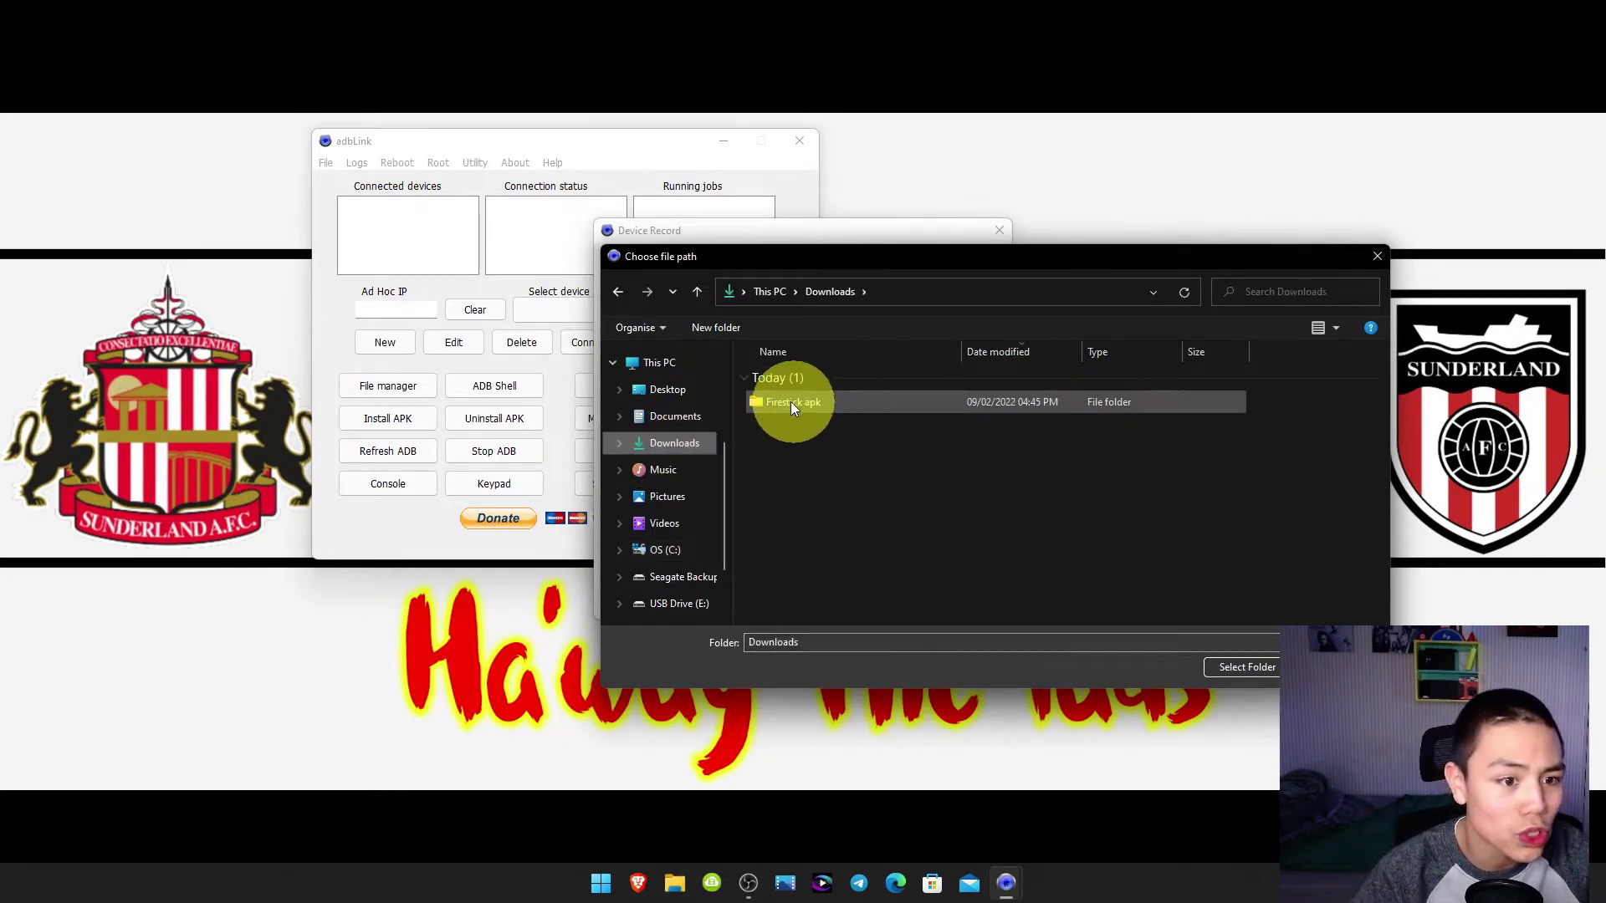
double_click(779, 402)
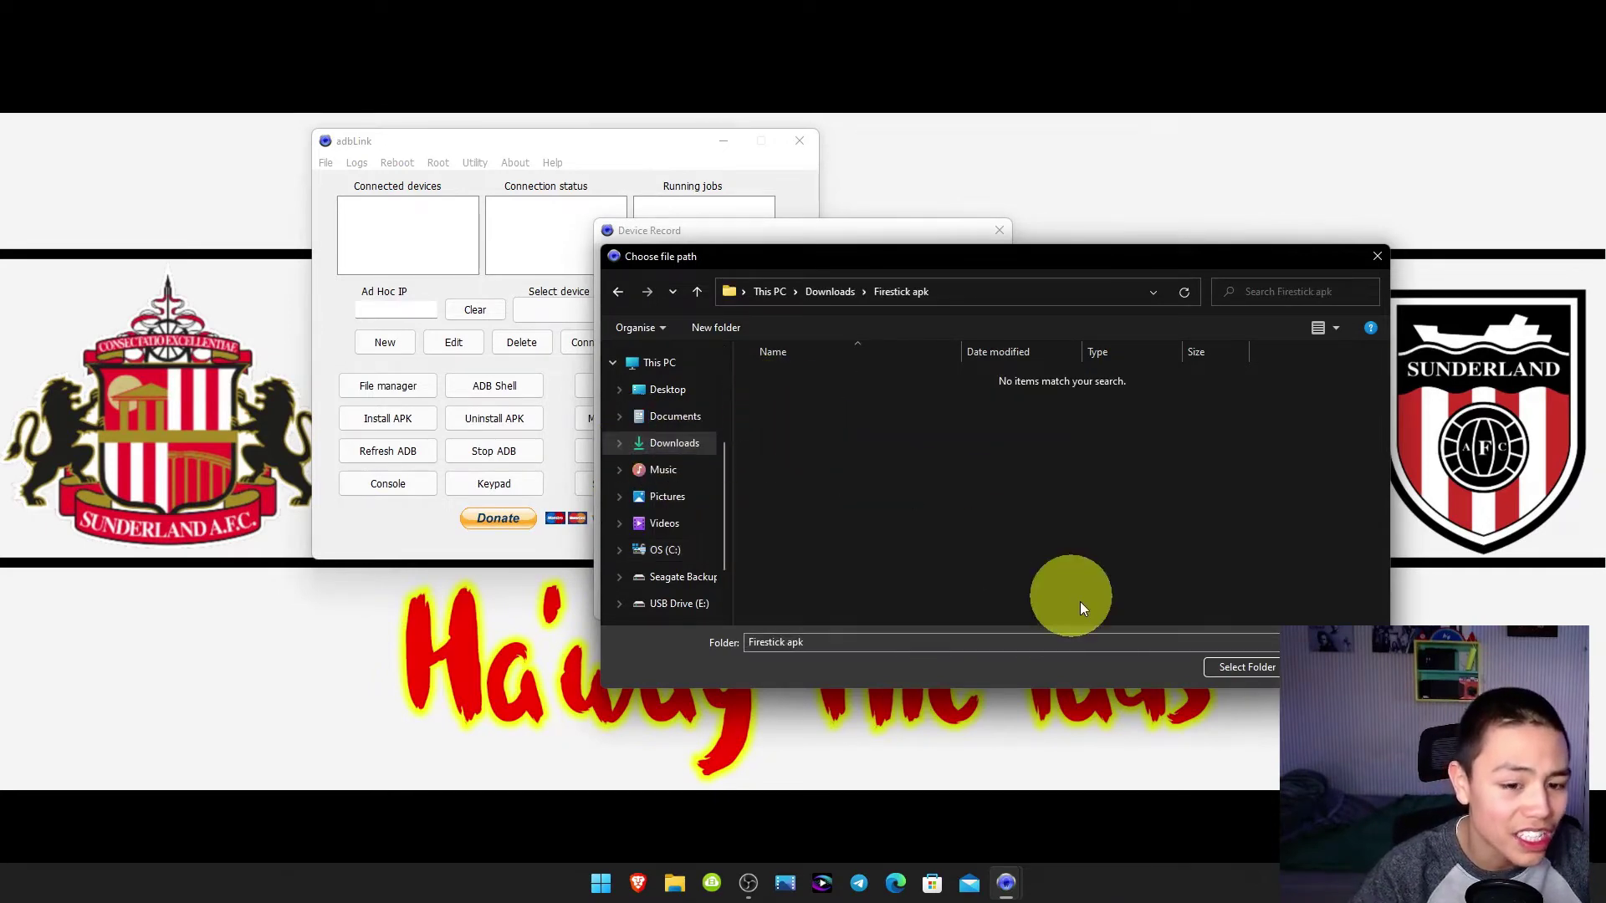
click(1245, 668)
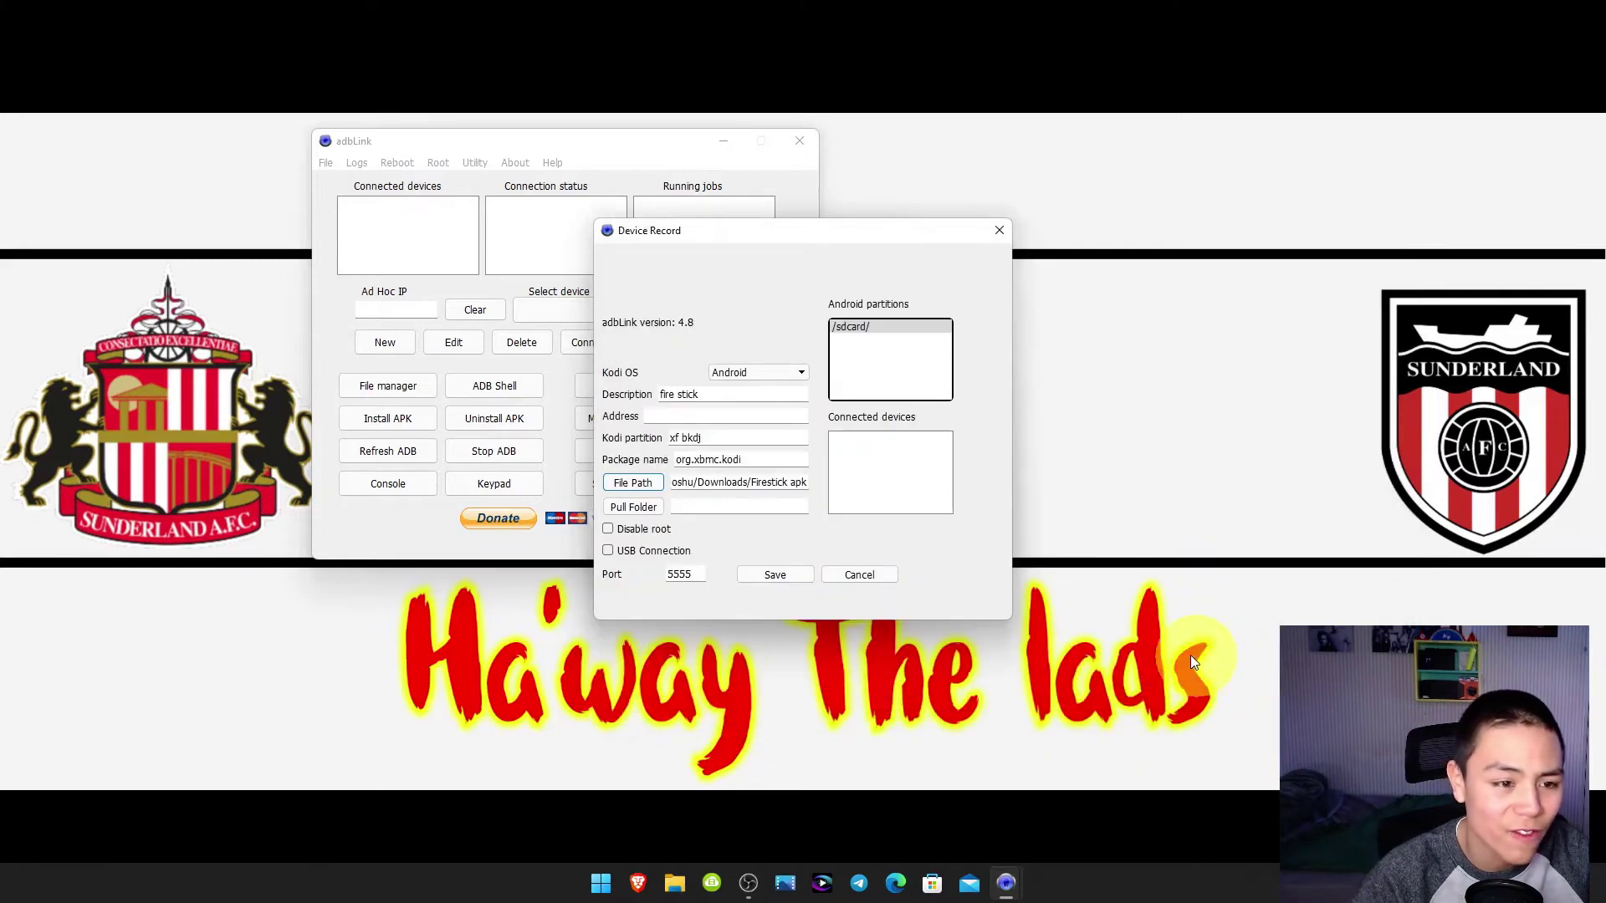
click(627, 506)
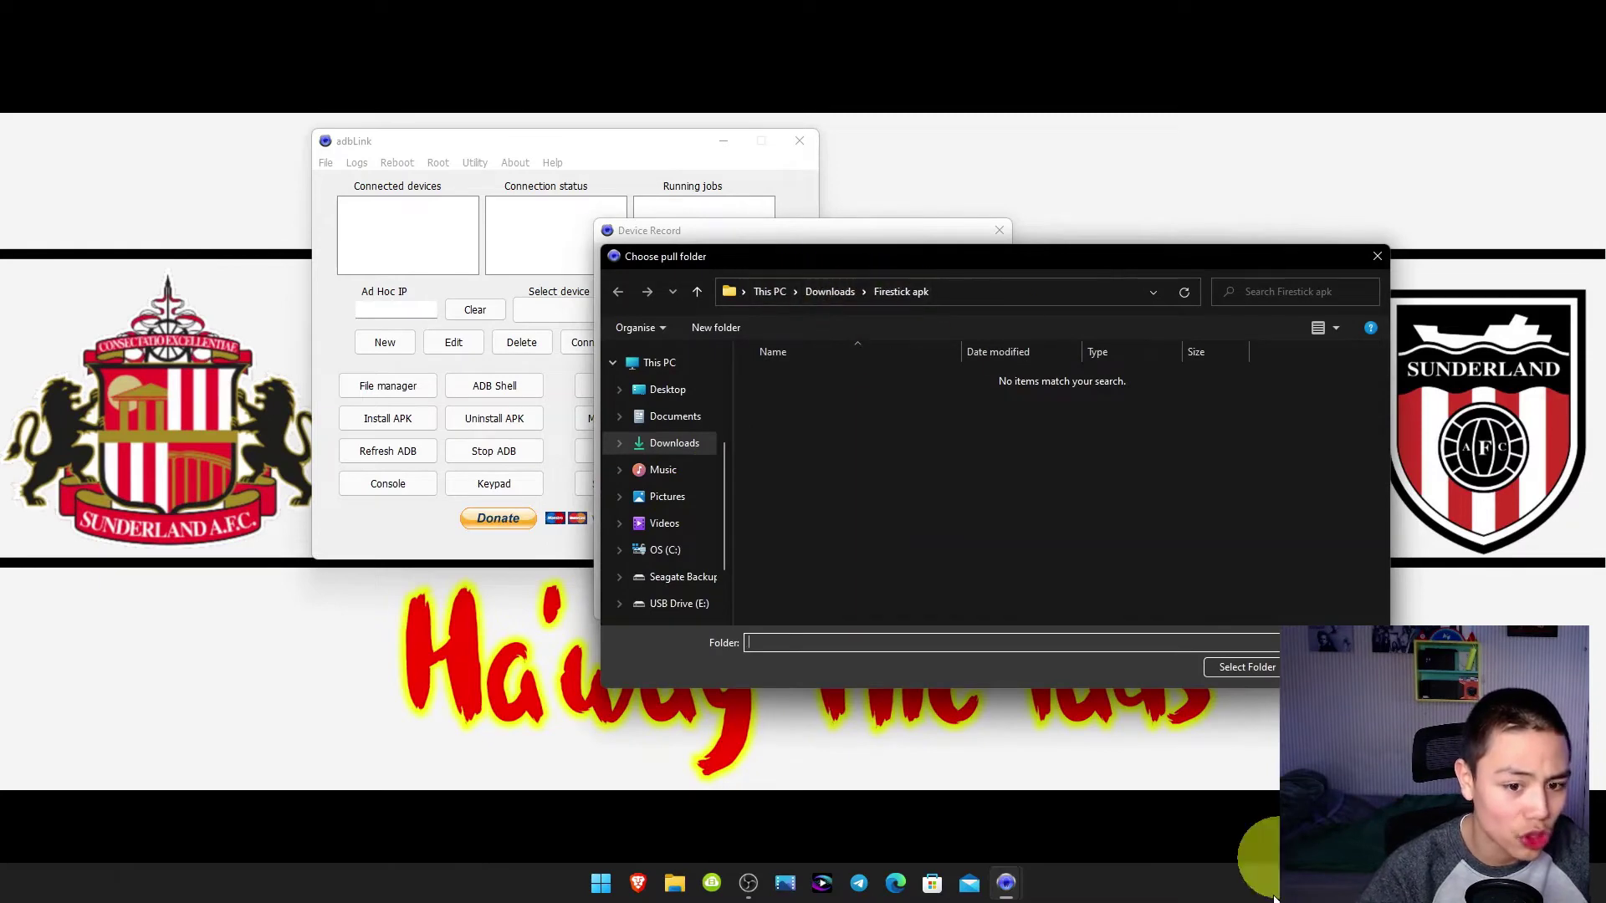
click(1235, 666)
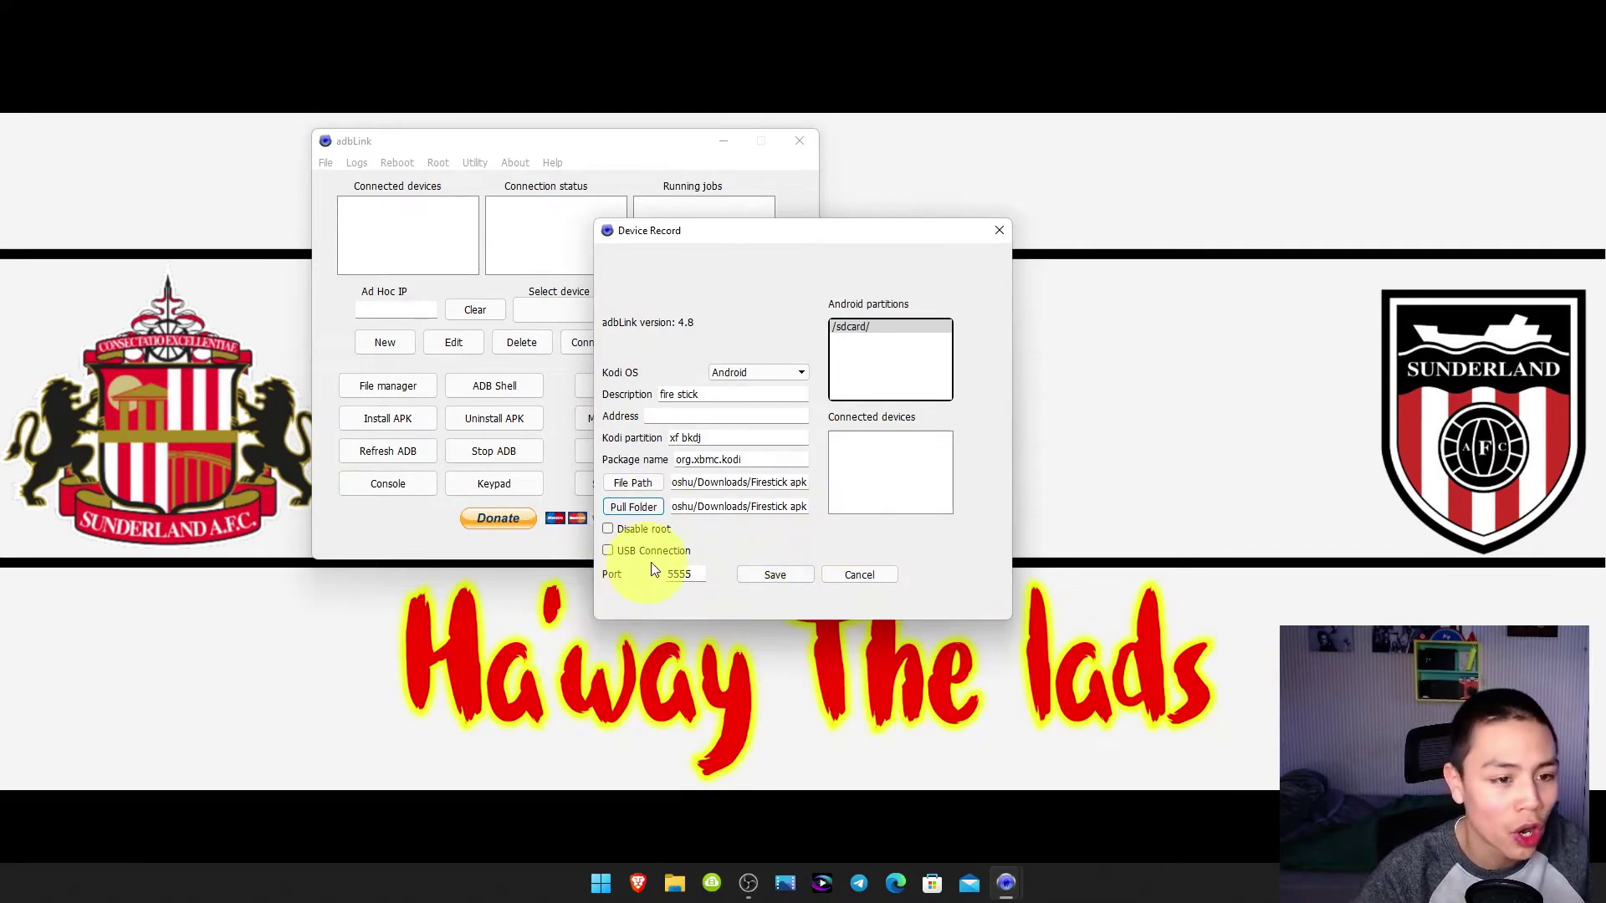
Step: Enter 192.168.0.13 as the address and save the fire stick record
click(663, 417)
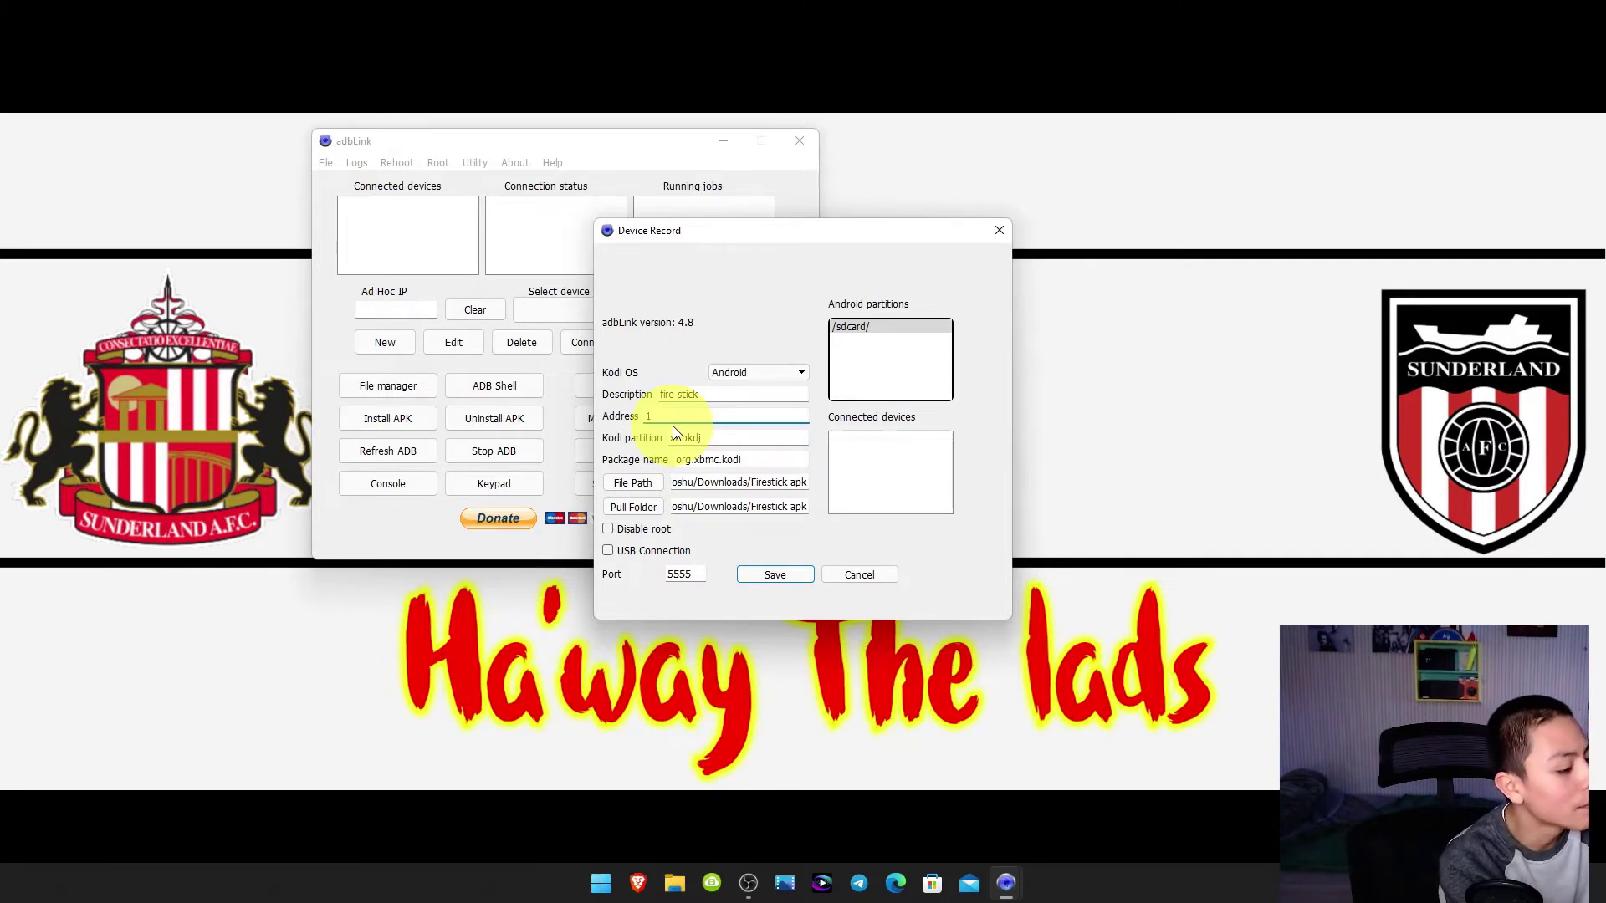
text(192.168)
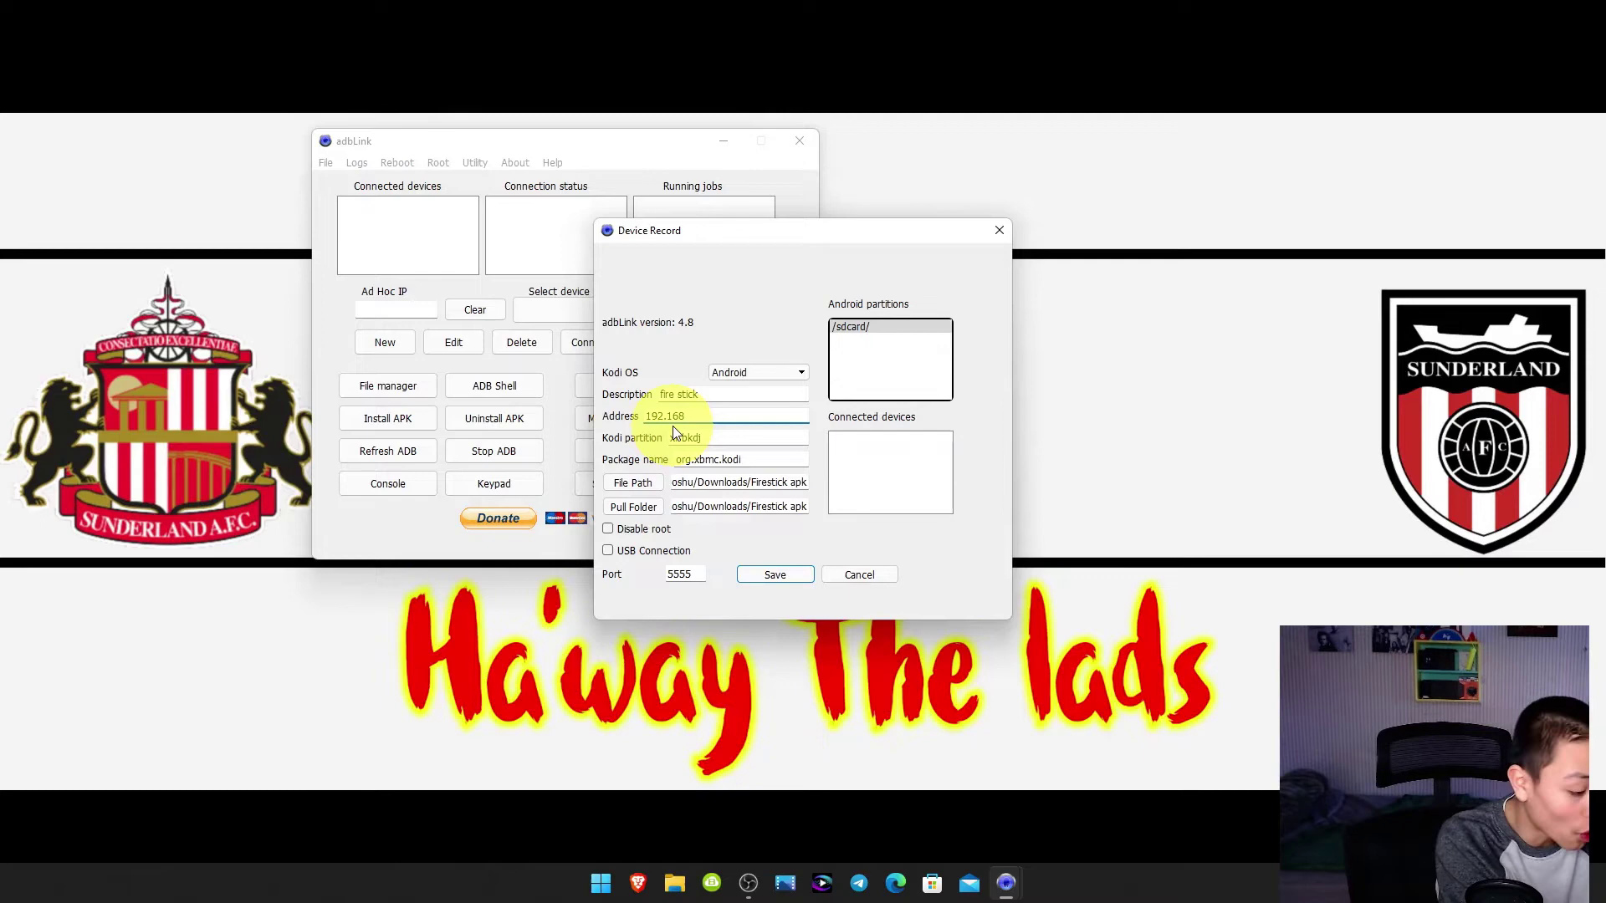
text(.0)
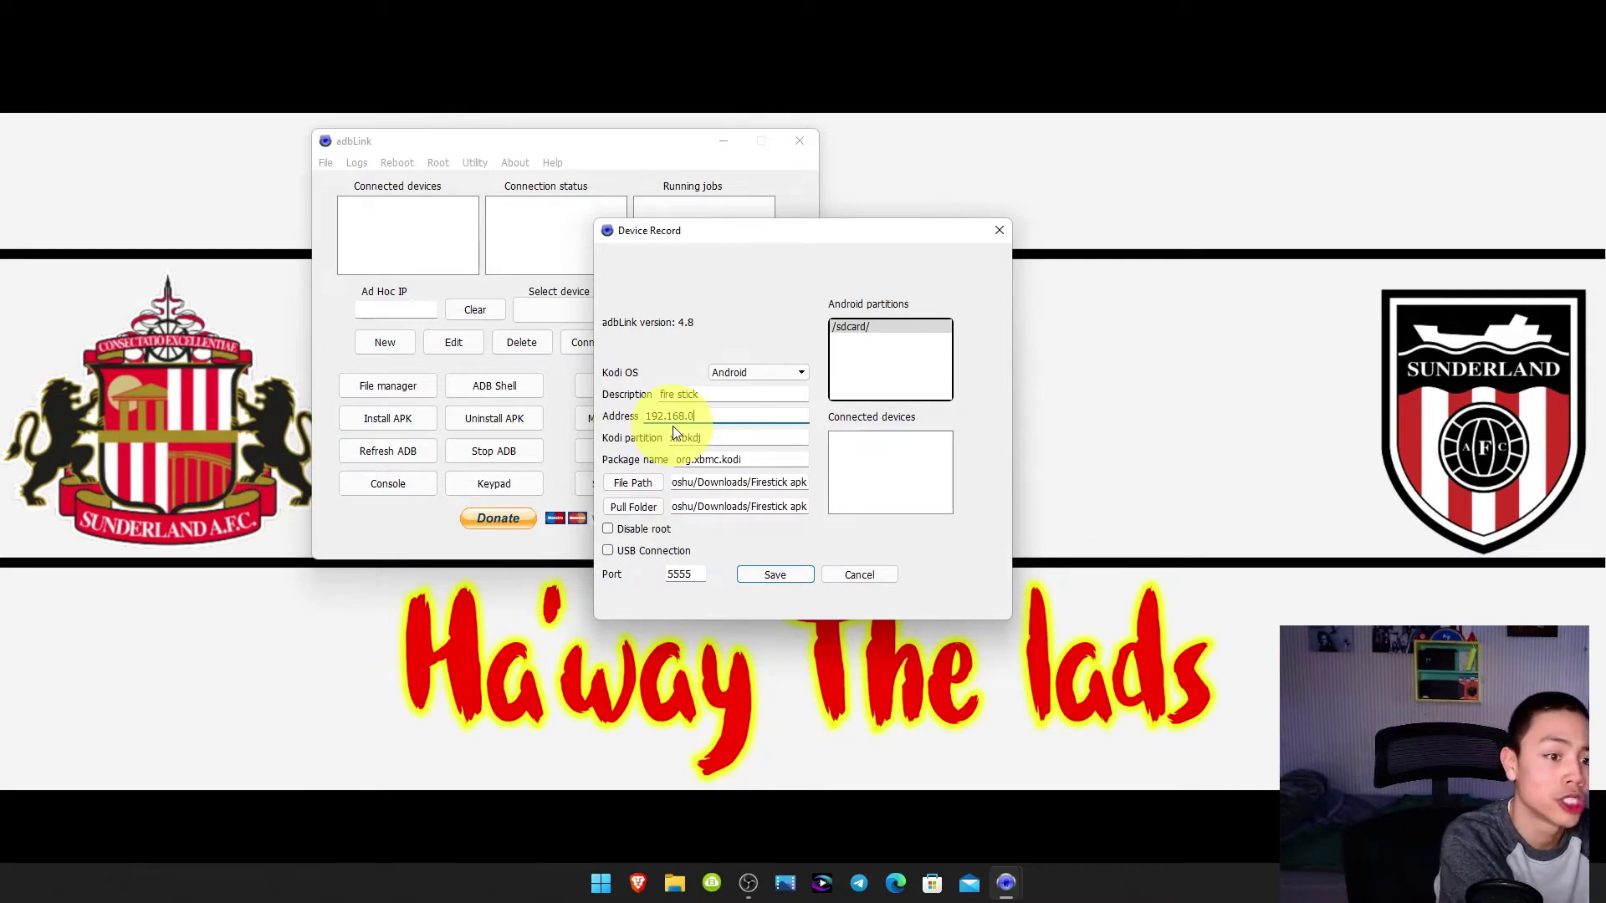
text(.1)
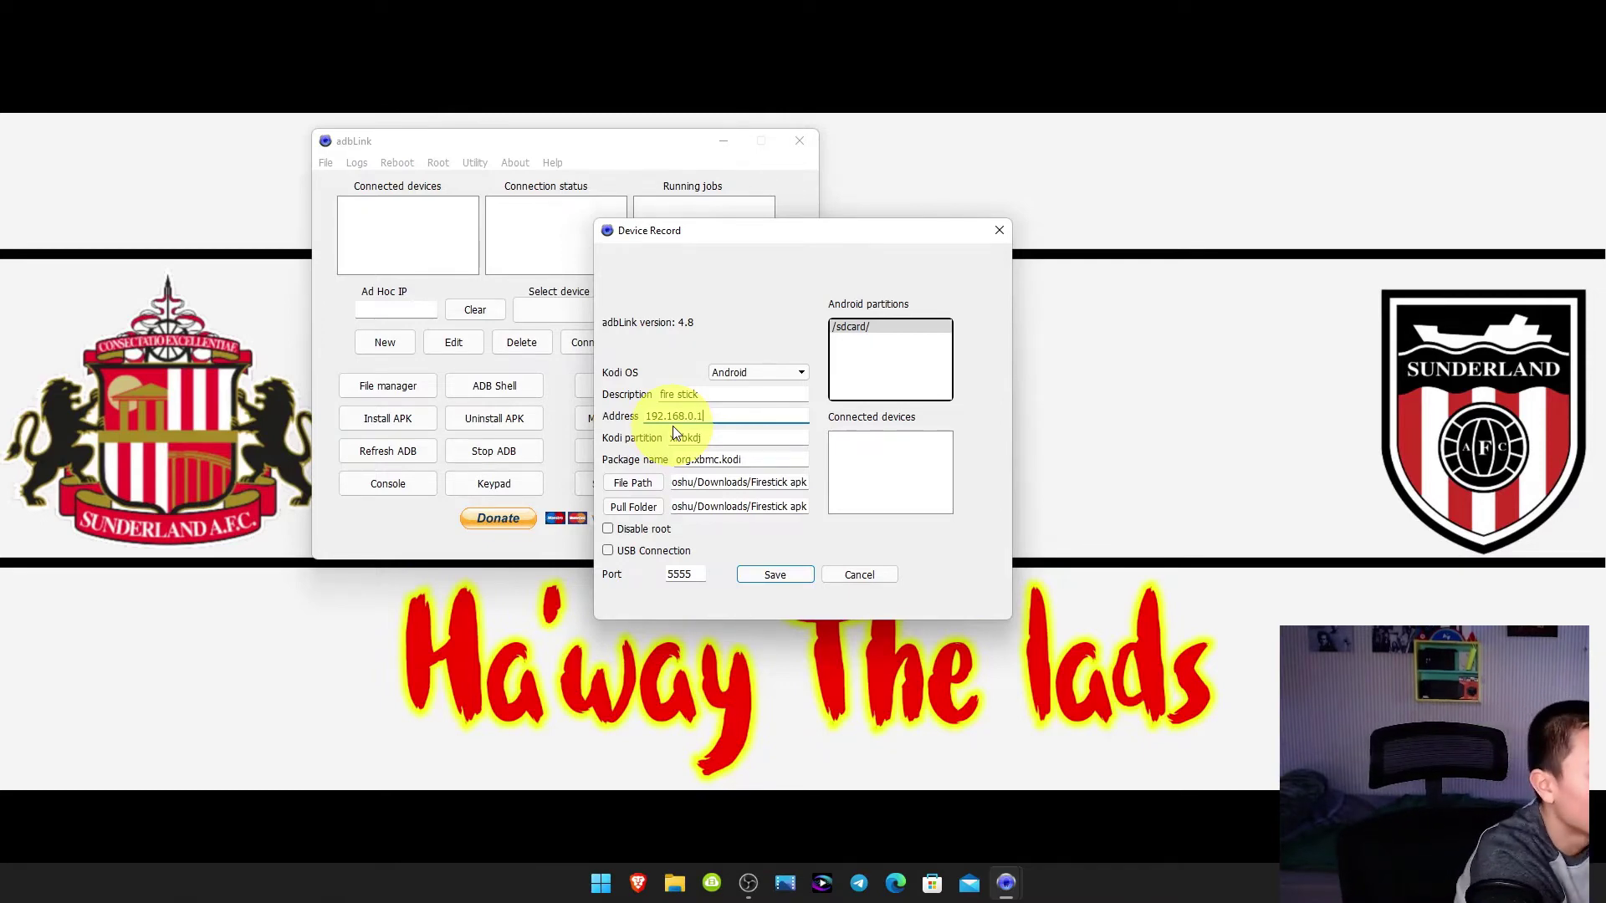
text(3)
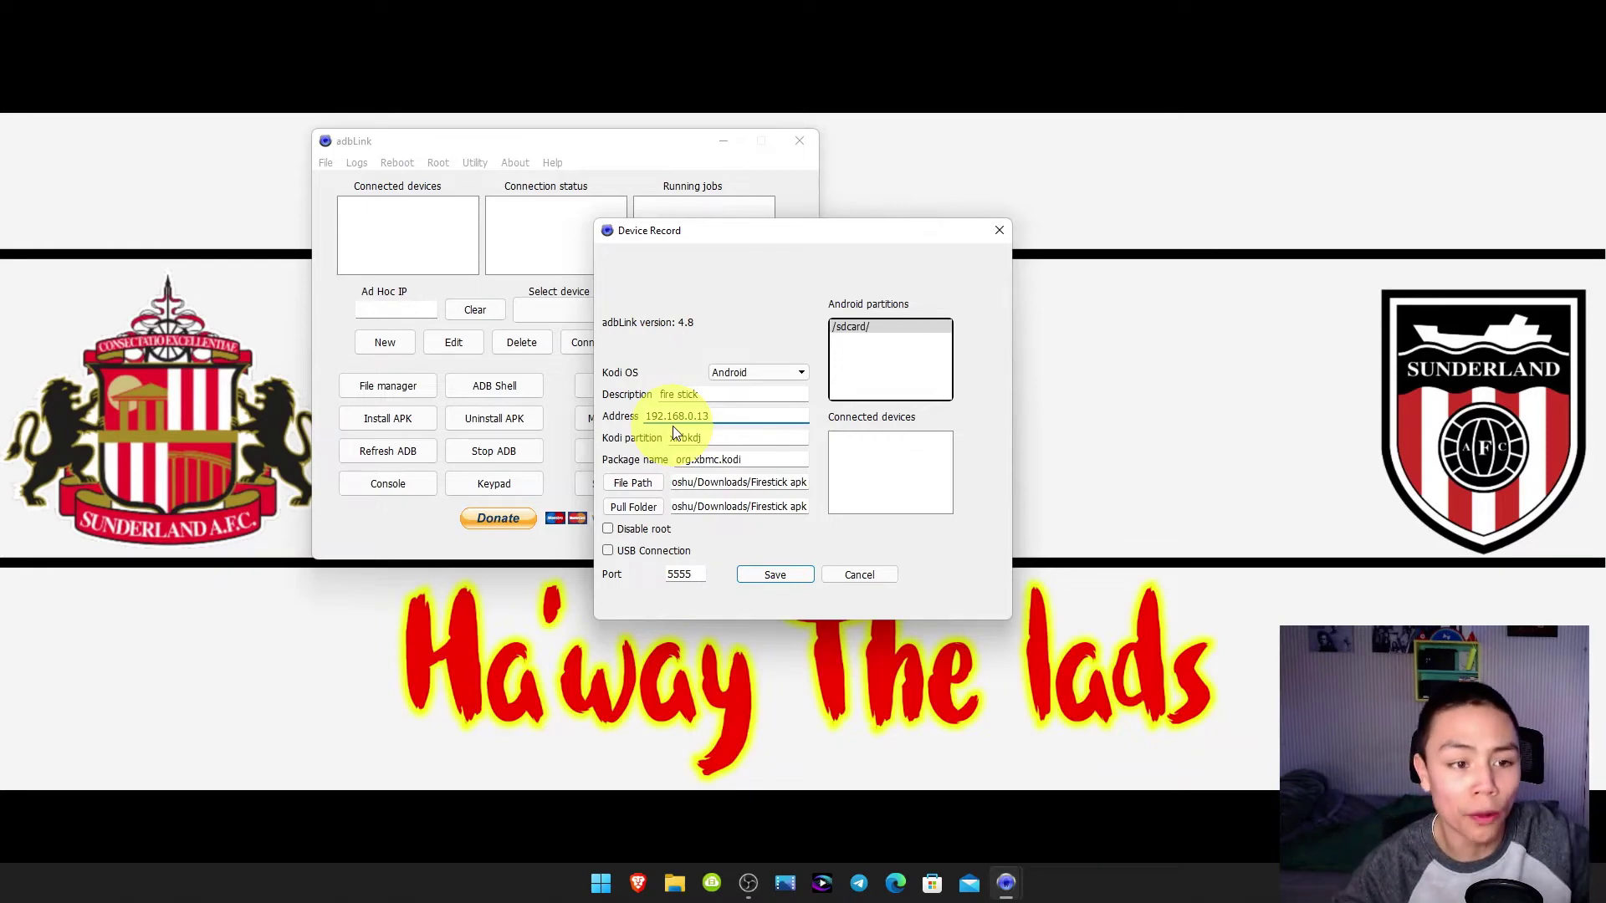
click(785, 574)
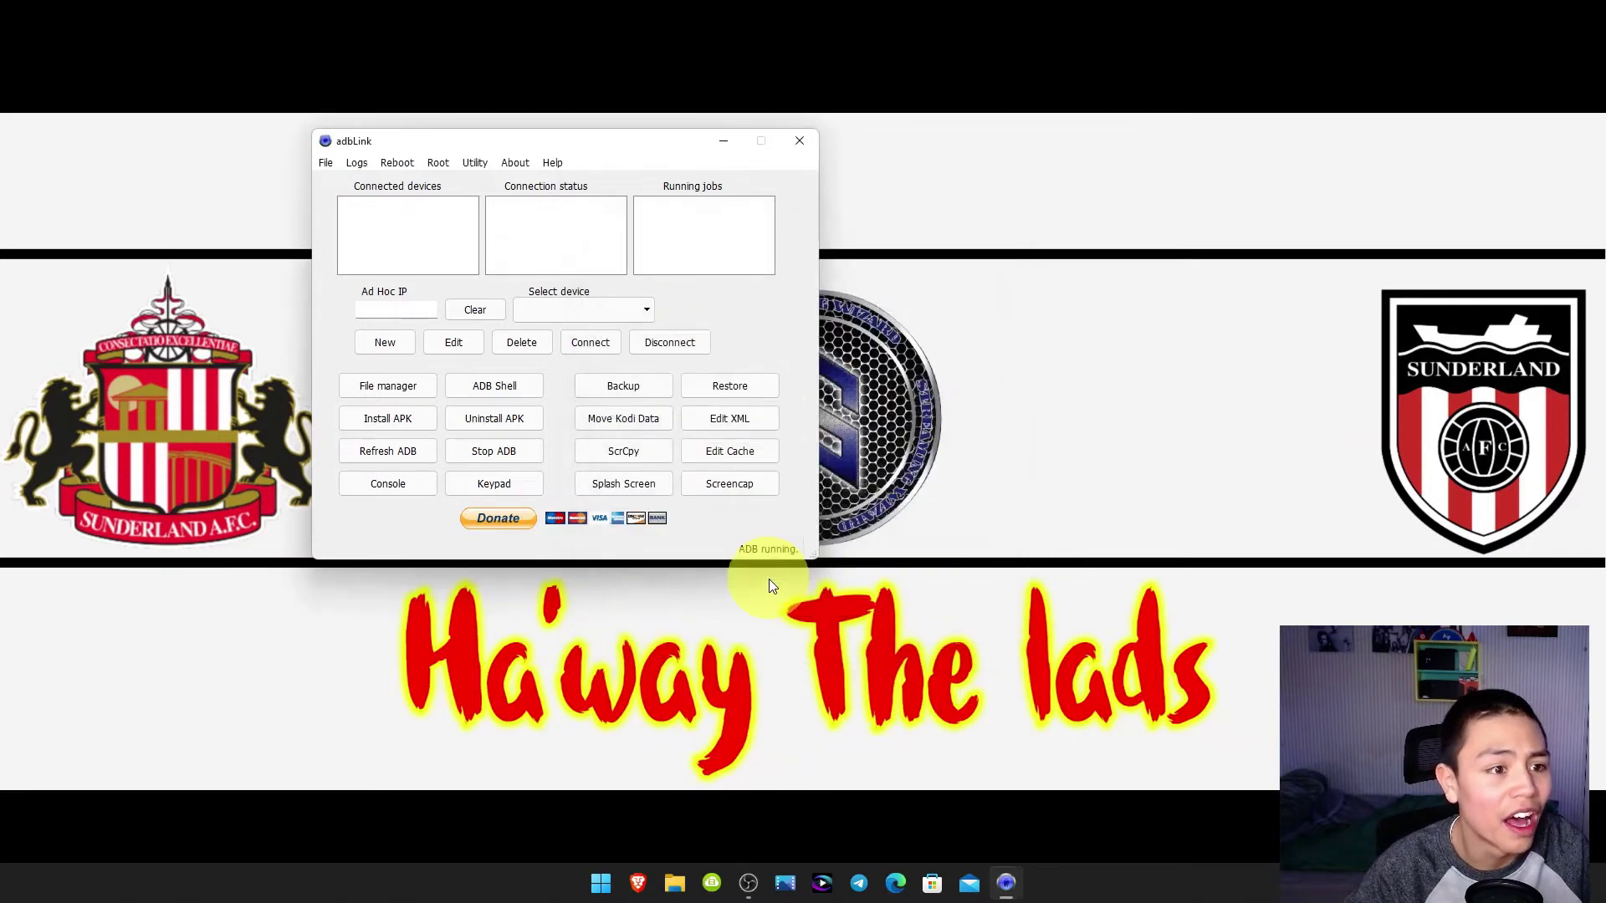
Step: Select the fire stick as the target device in adbLink
click(591, 342)
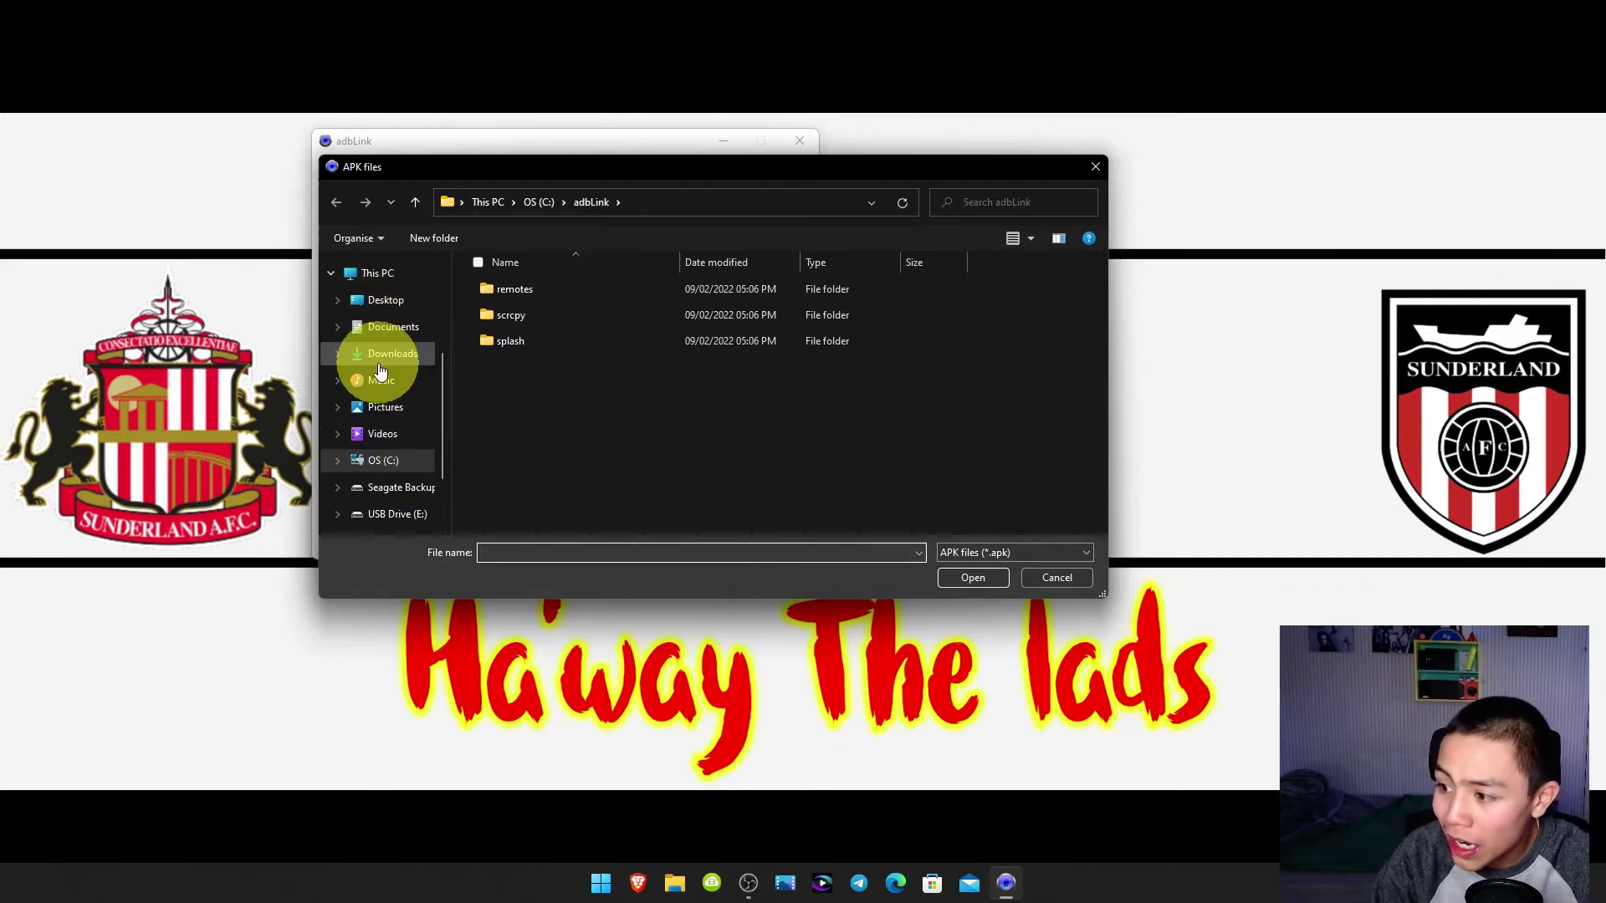
Step: Open the Downloads folder in the APK file picker
click(392, 352)
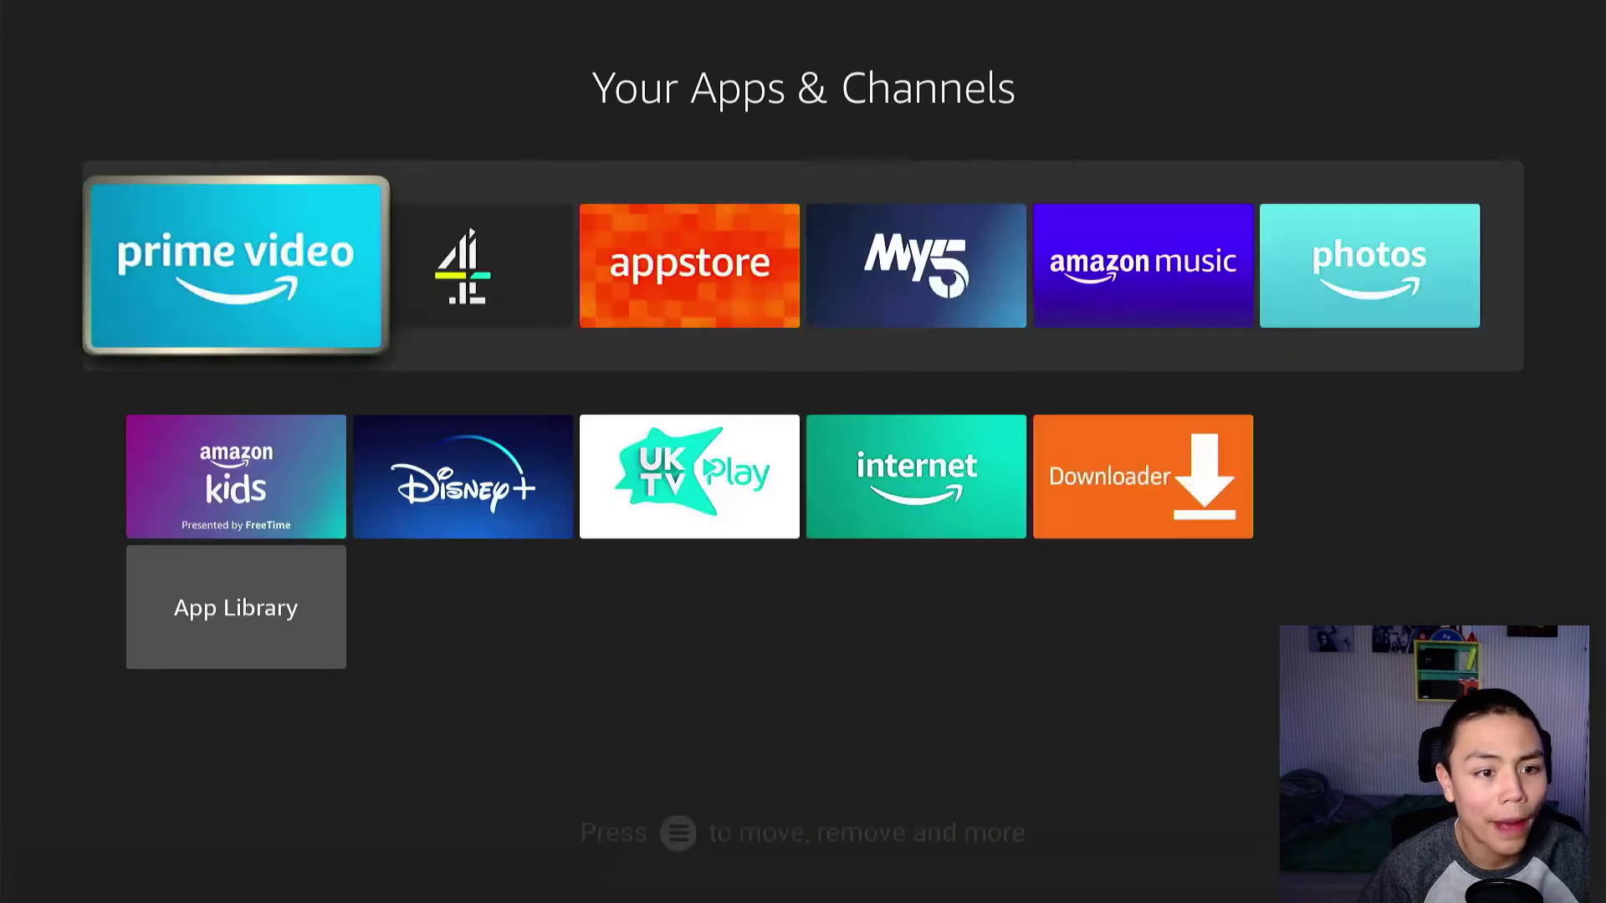
Step: Browse the Fire TV app grid, then return to the home screen
key(Right)
key(Right)
key(Right)
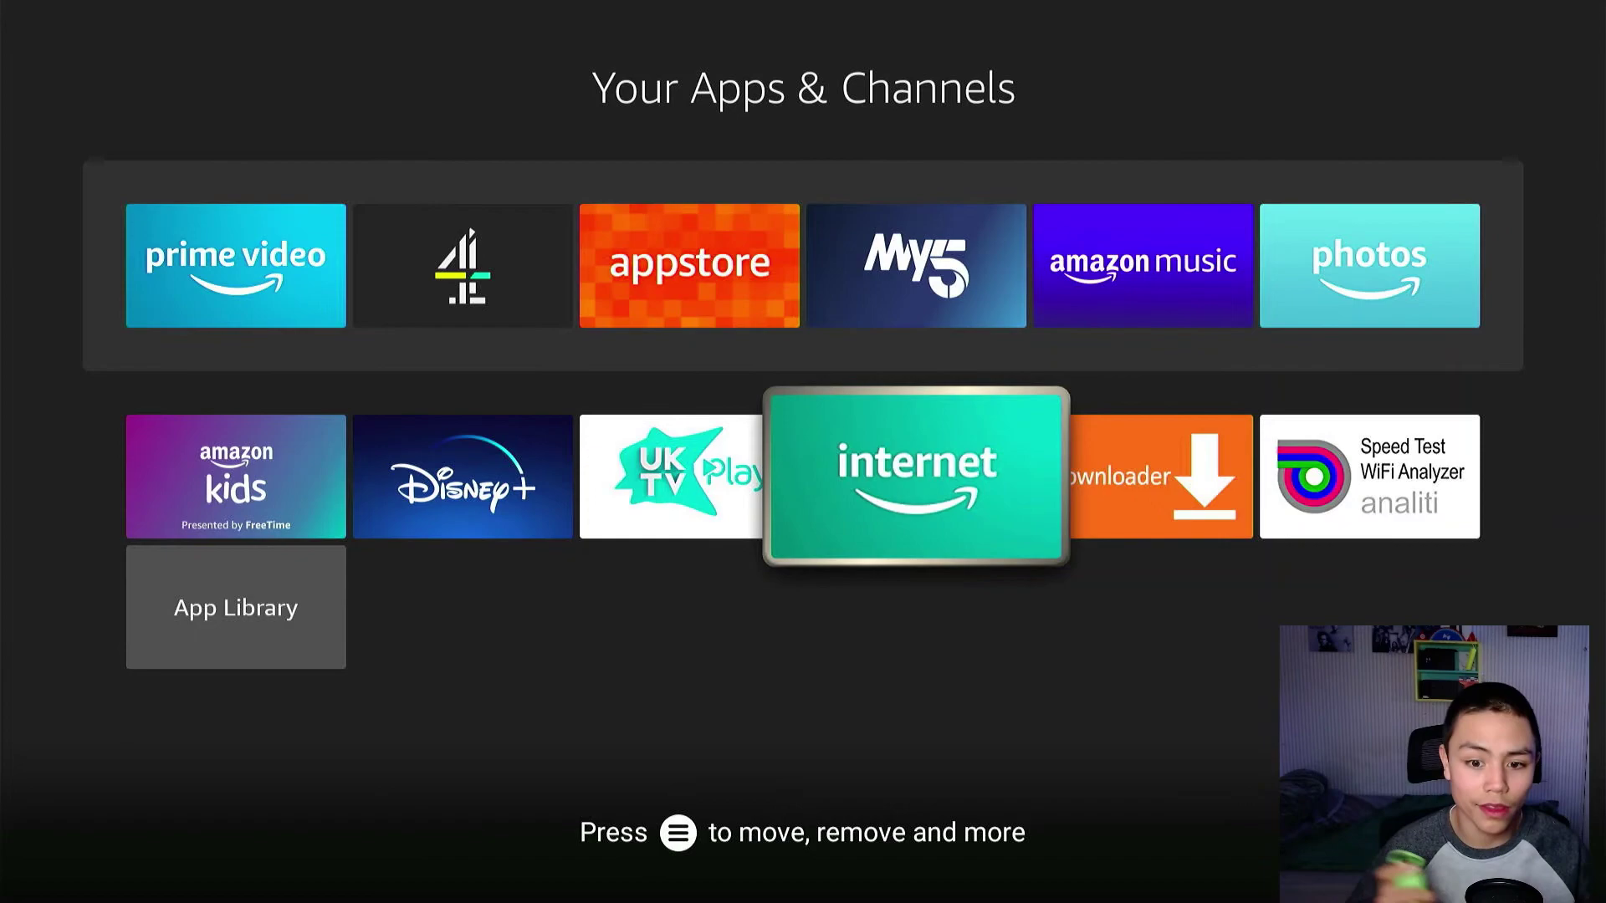
key(Home)
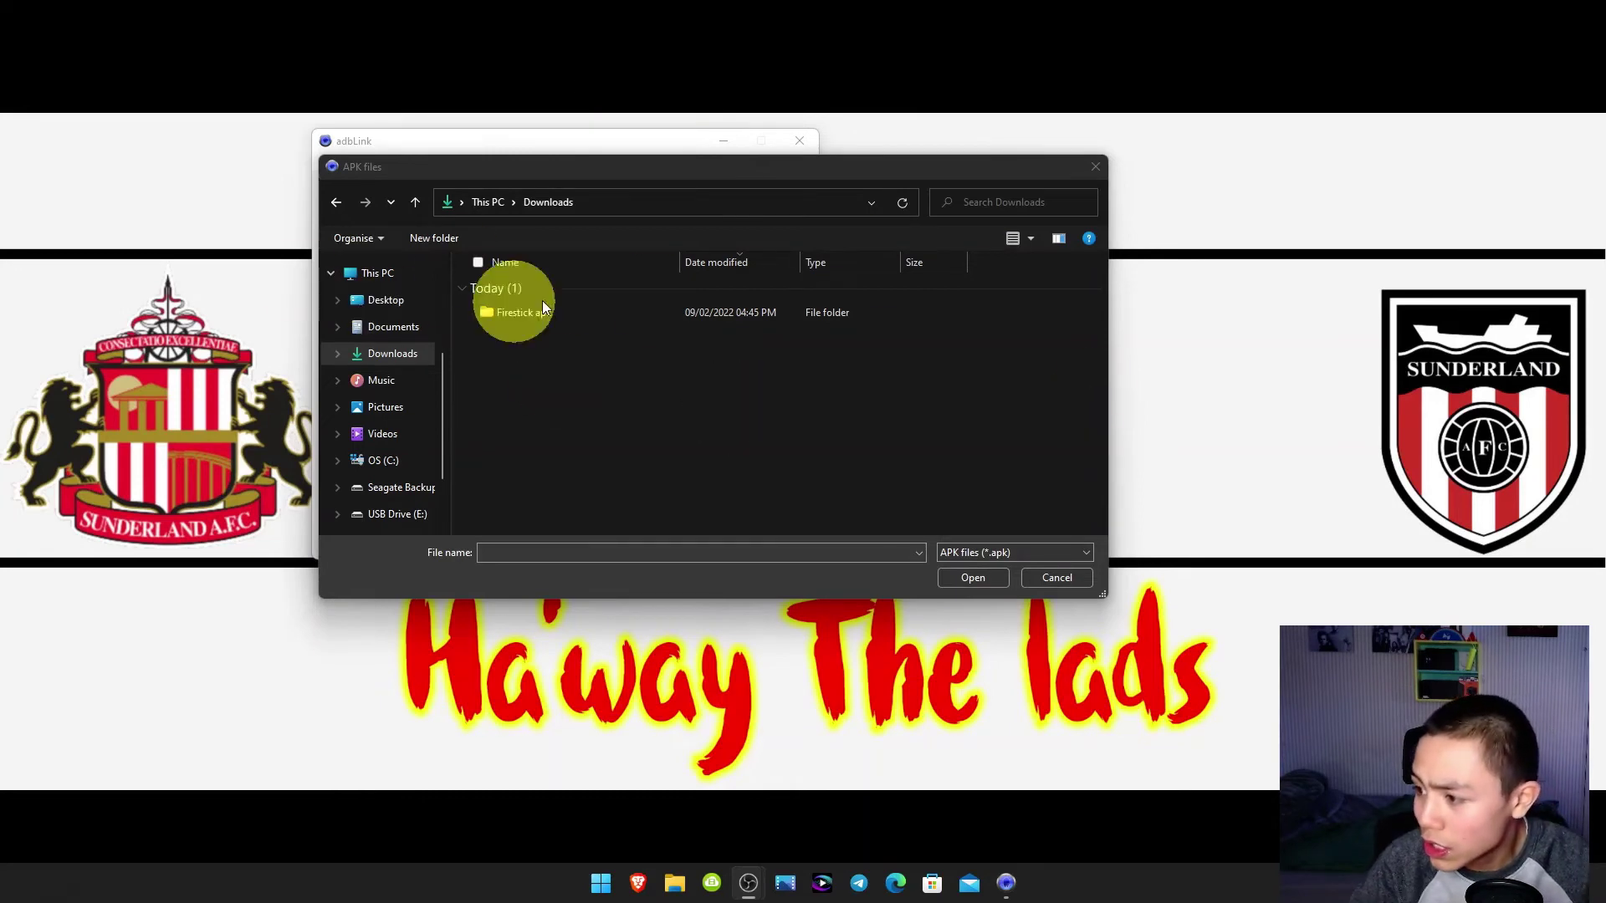
Step: Pick all four .apk files from the Firestick apk folder for installation
double_click(617, 311)
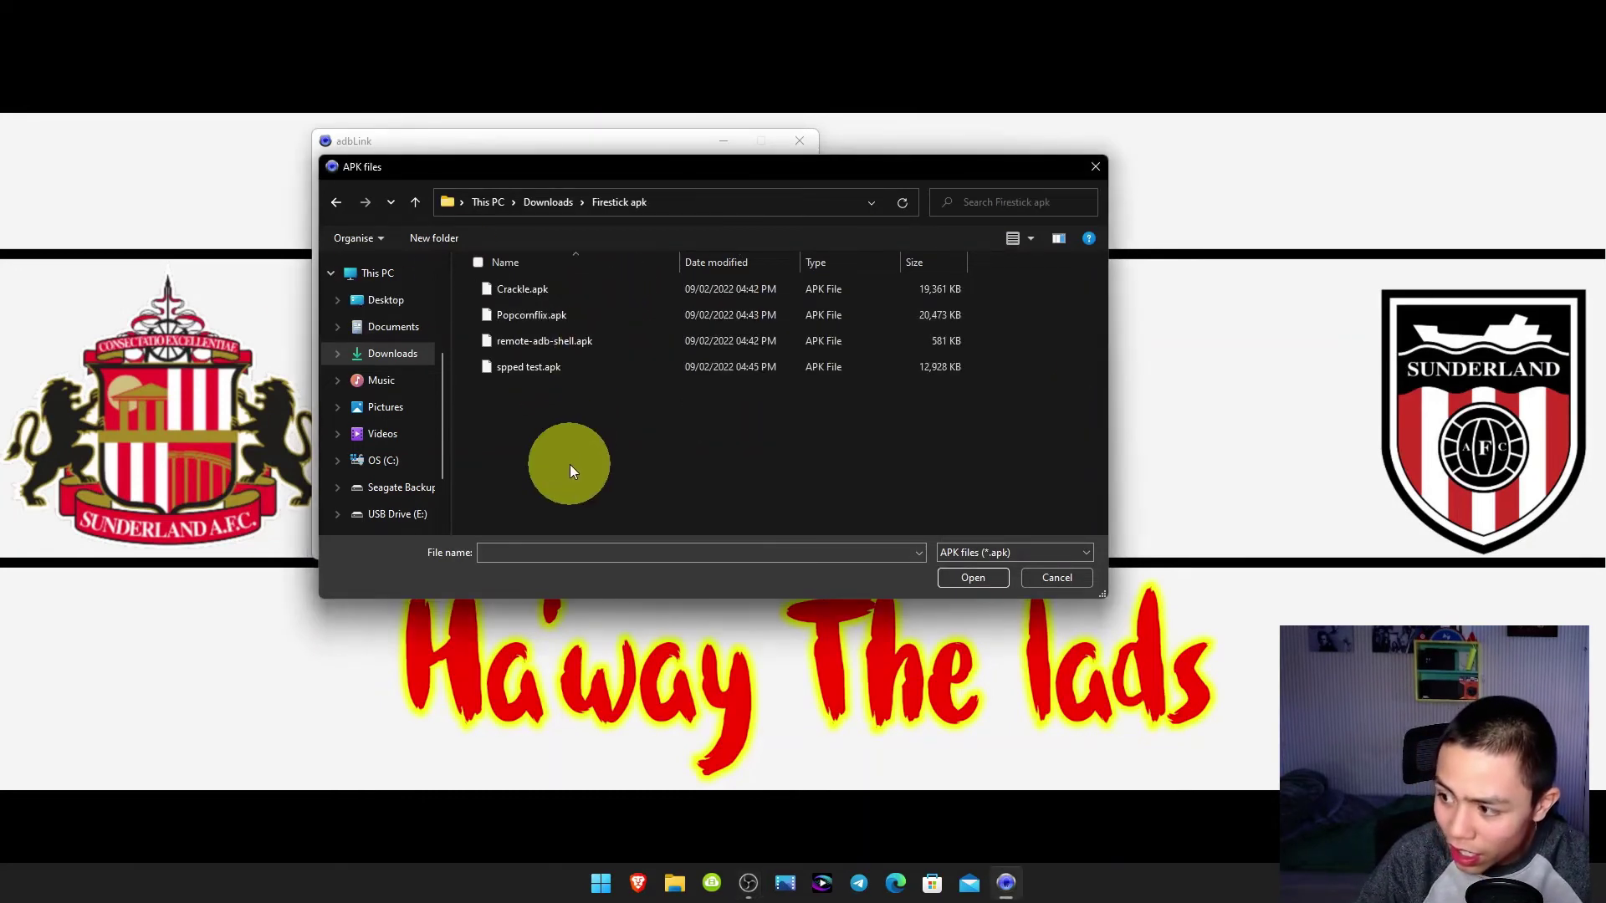
drag(569, 464, 577, 202)
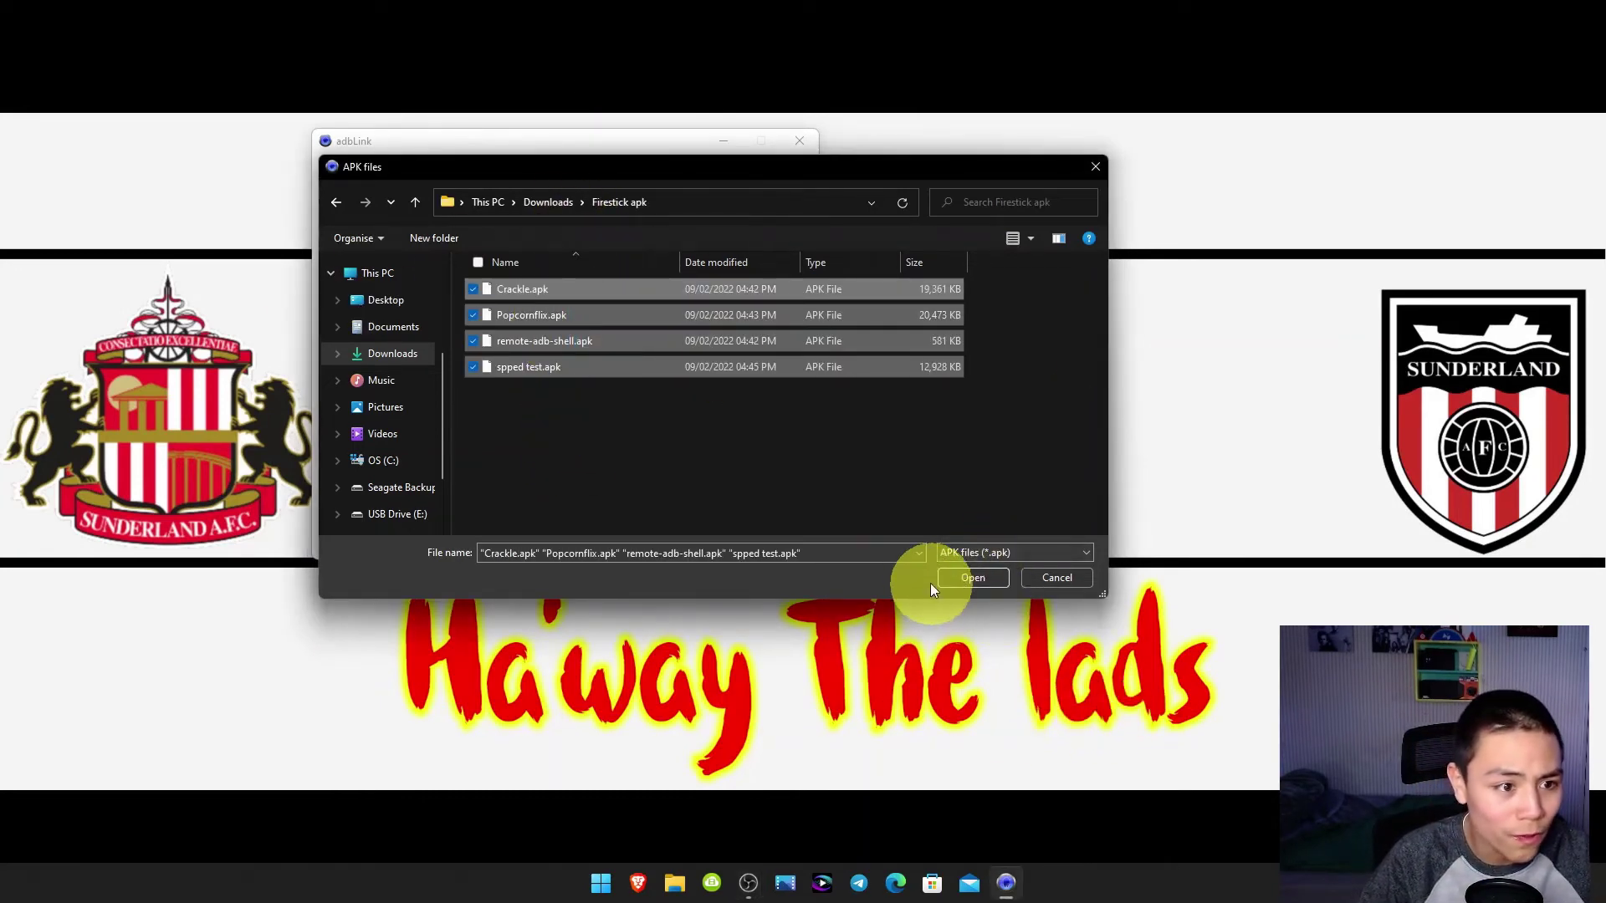
click(980, 578)
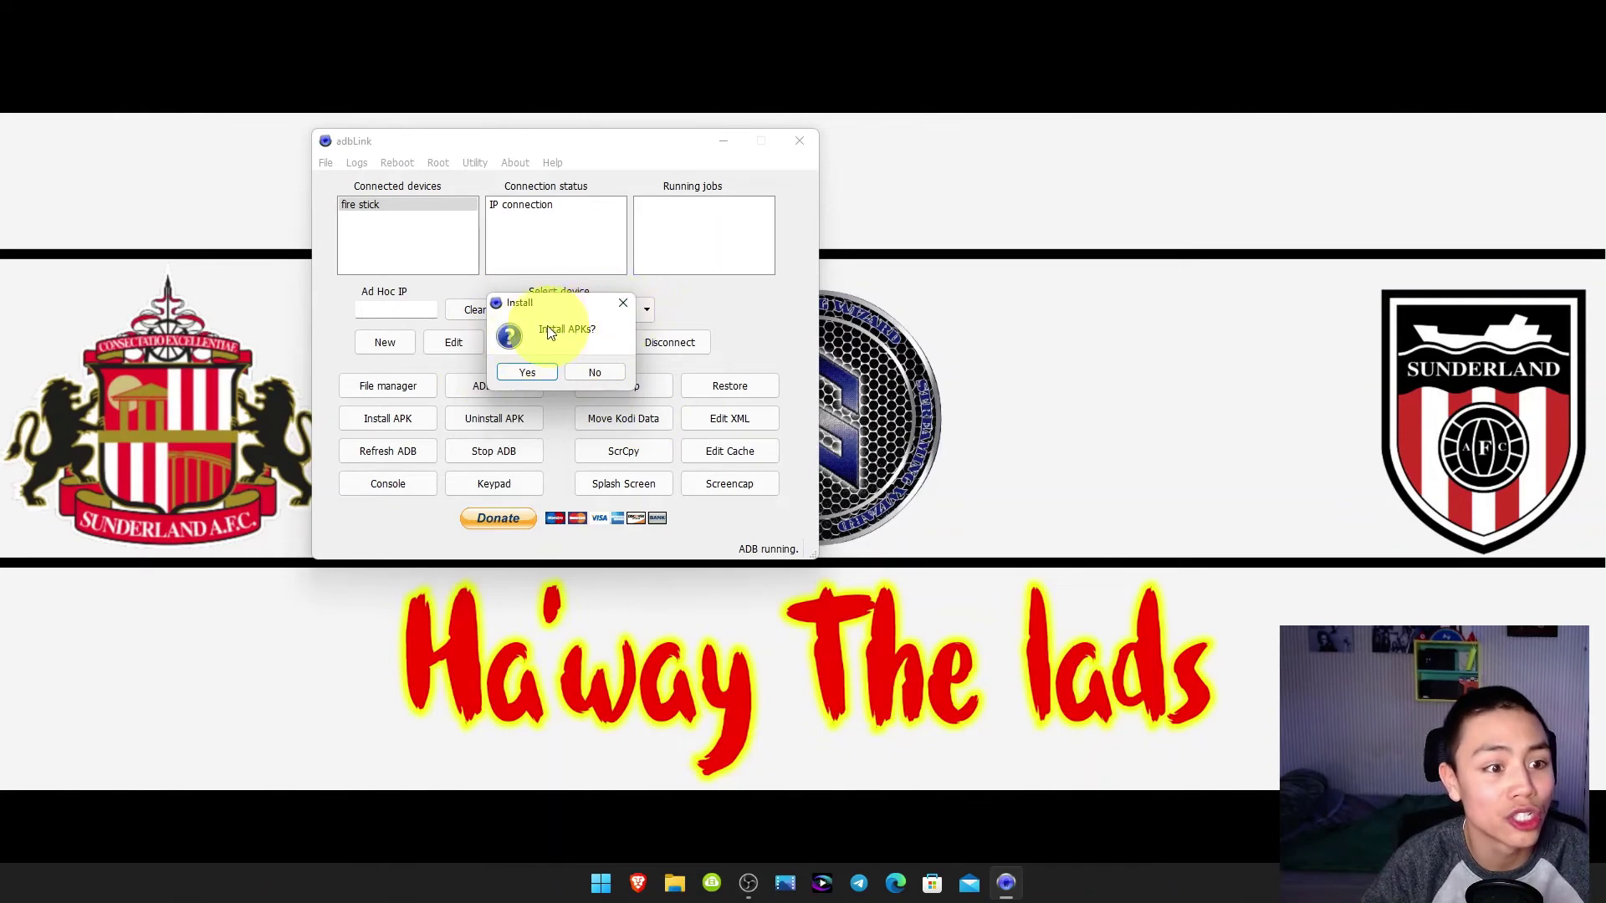
Step: Confirm installing the four APKs and acknowledge the installed message
click(538, 373)
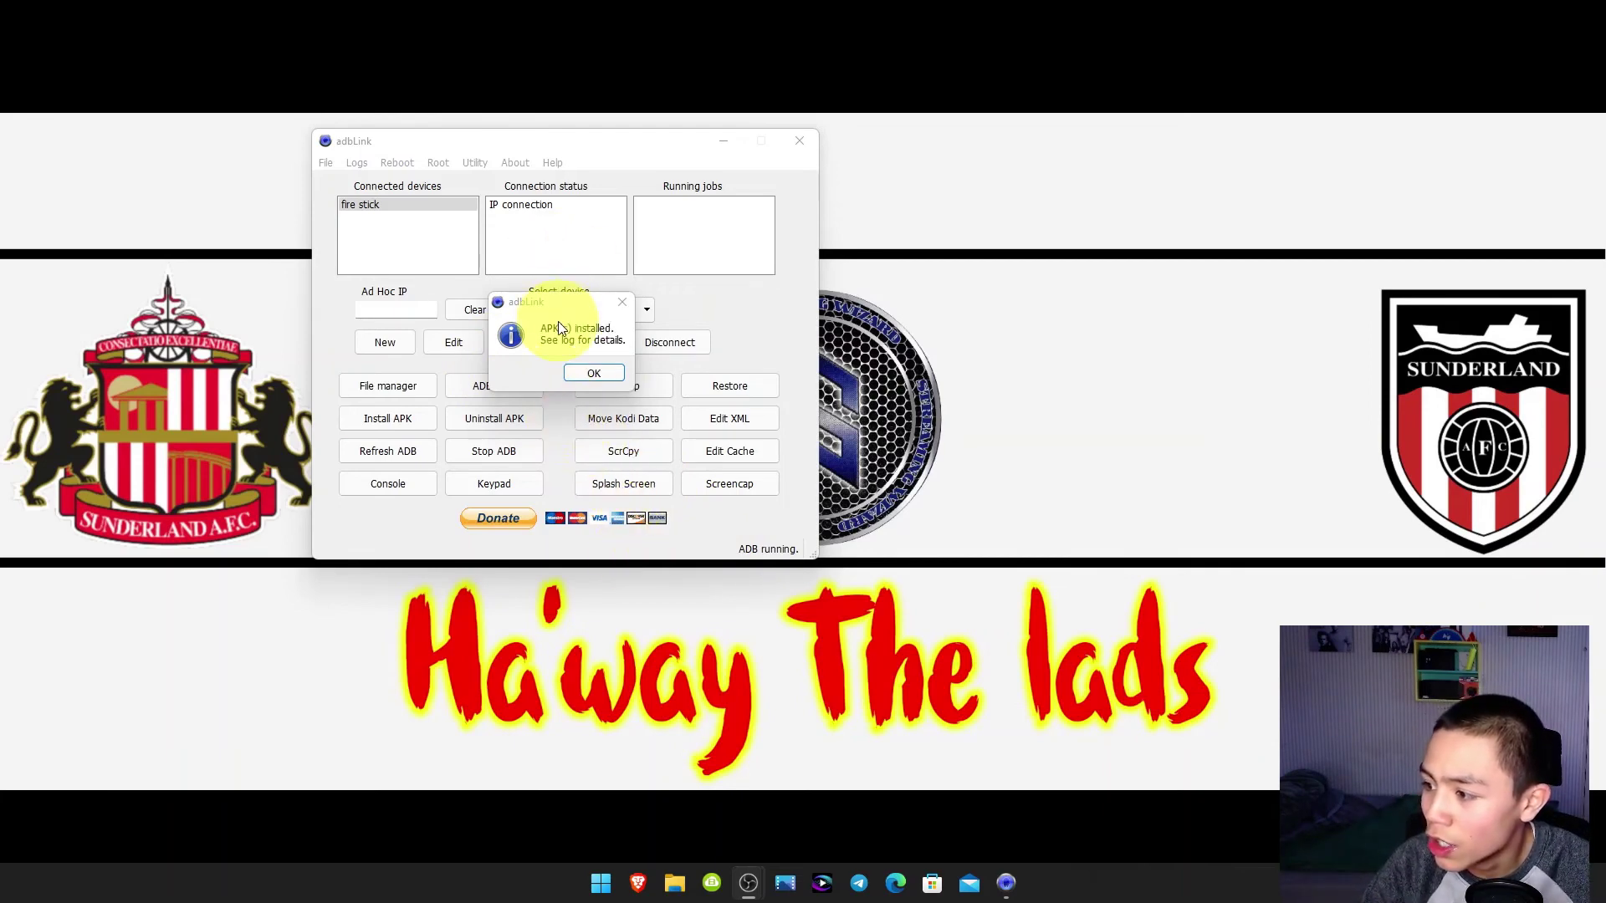
click(605, 370)
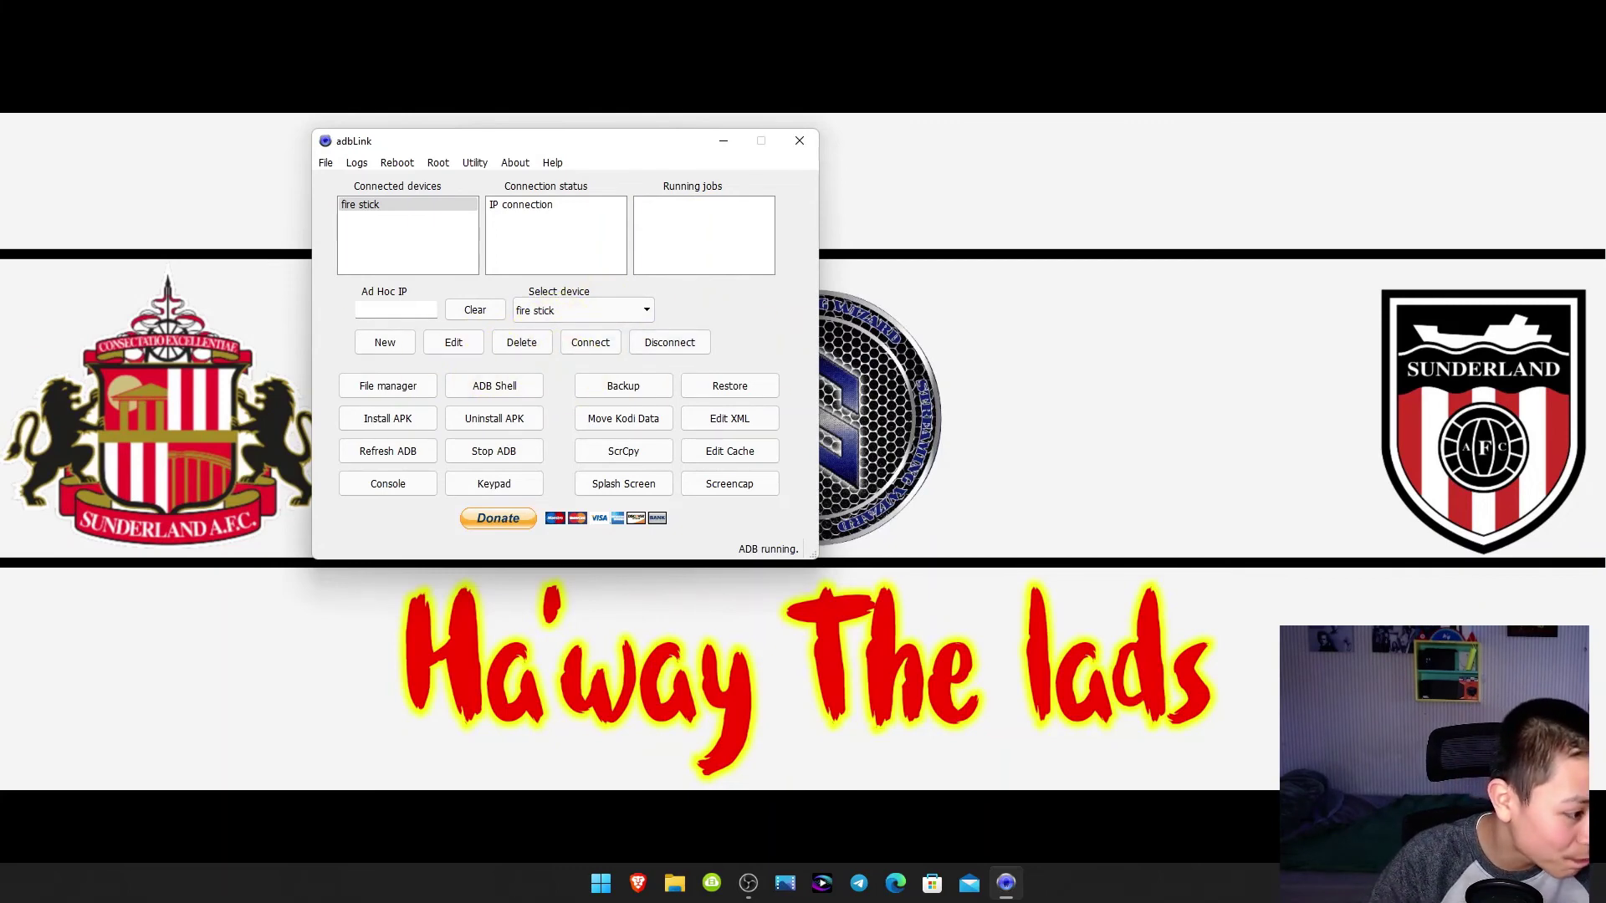
click(748, 884)
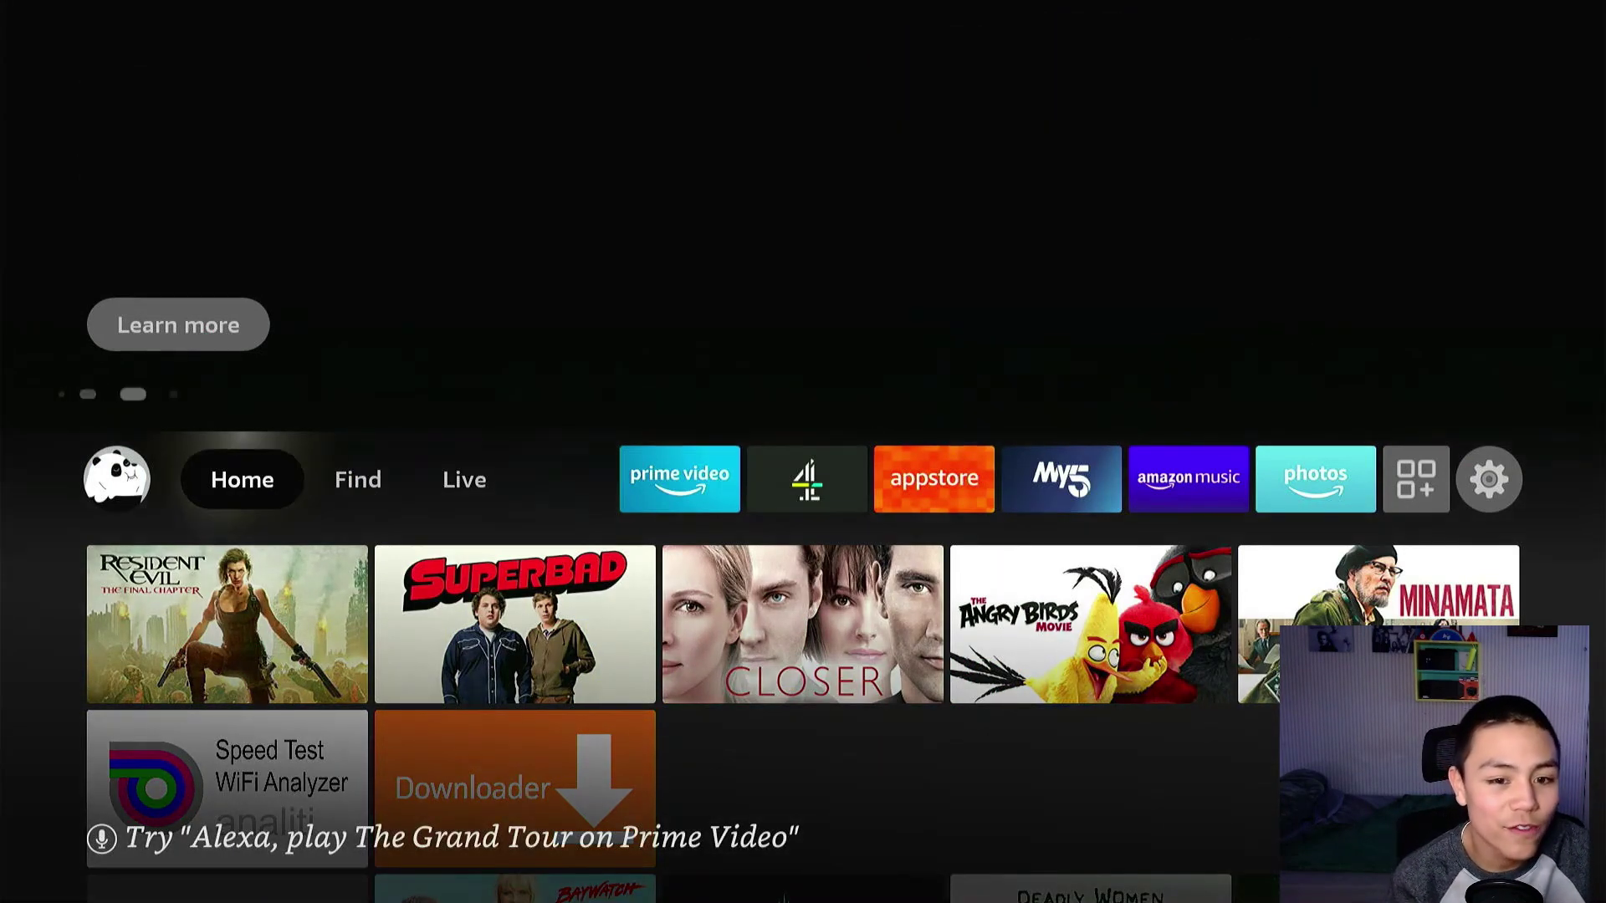
key(Right)
key(Right)
key(Right)
key(Right)
key(Right)
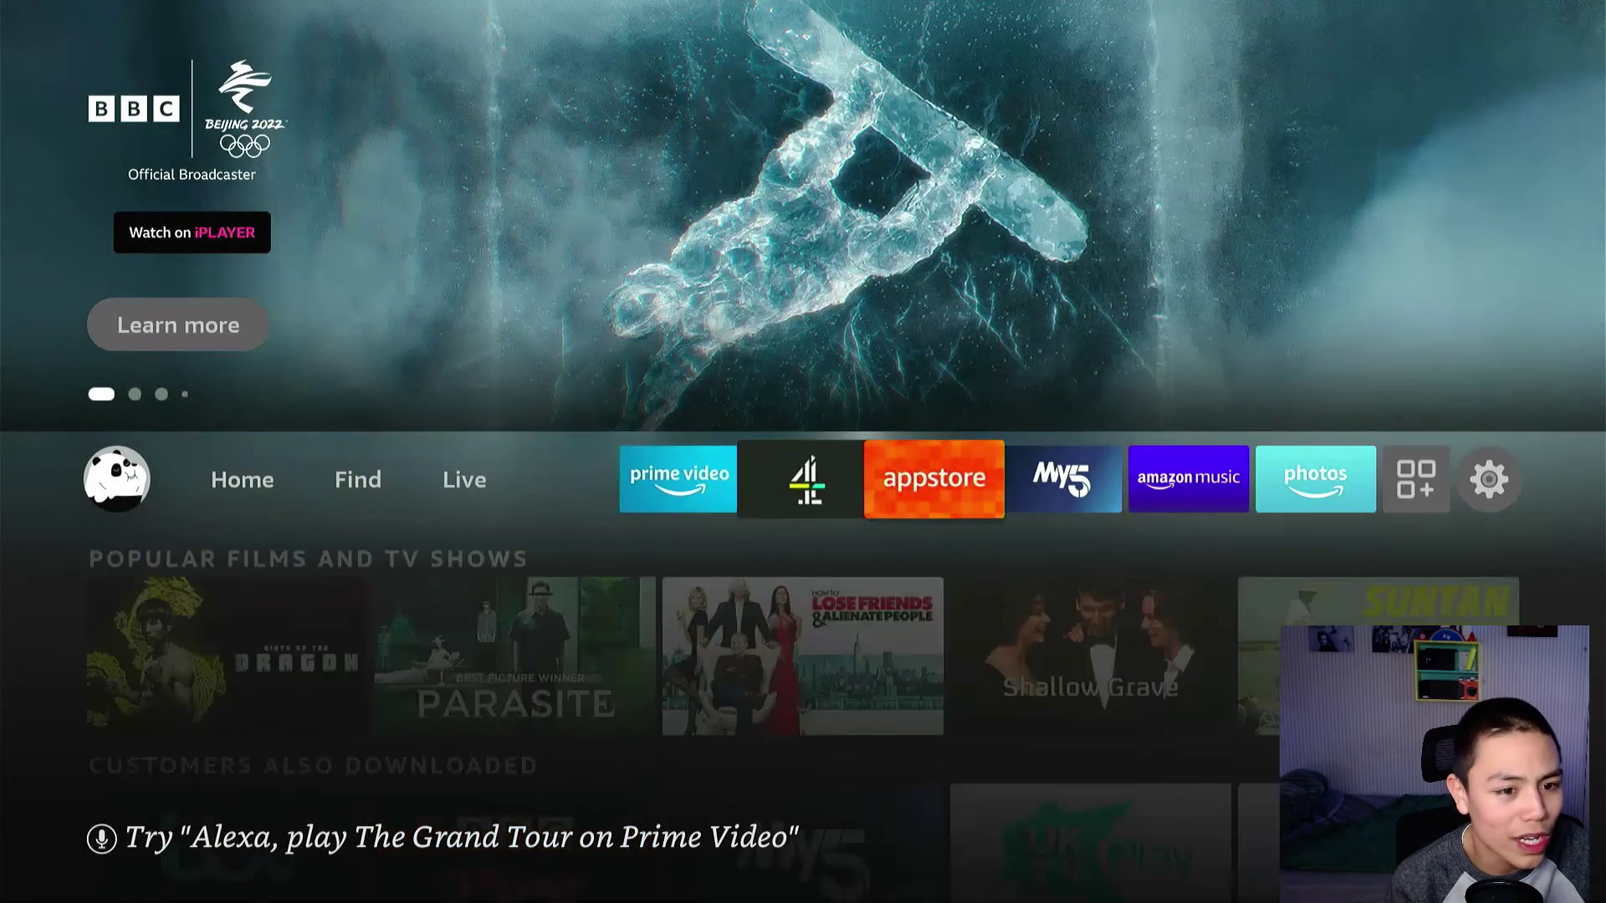
key(Right)
key(Right)
key(Right)
key(Right)
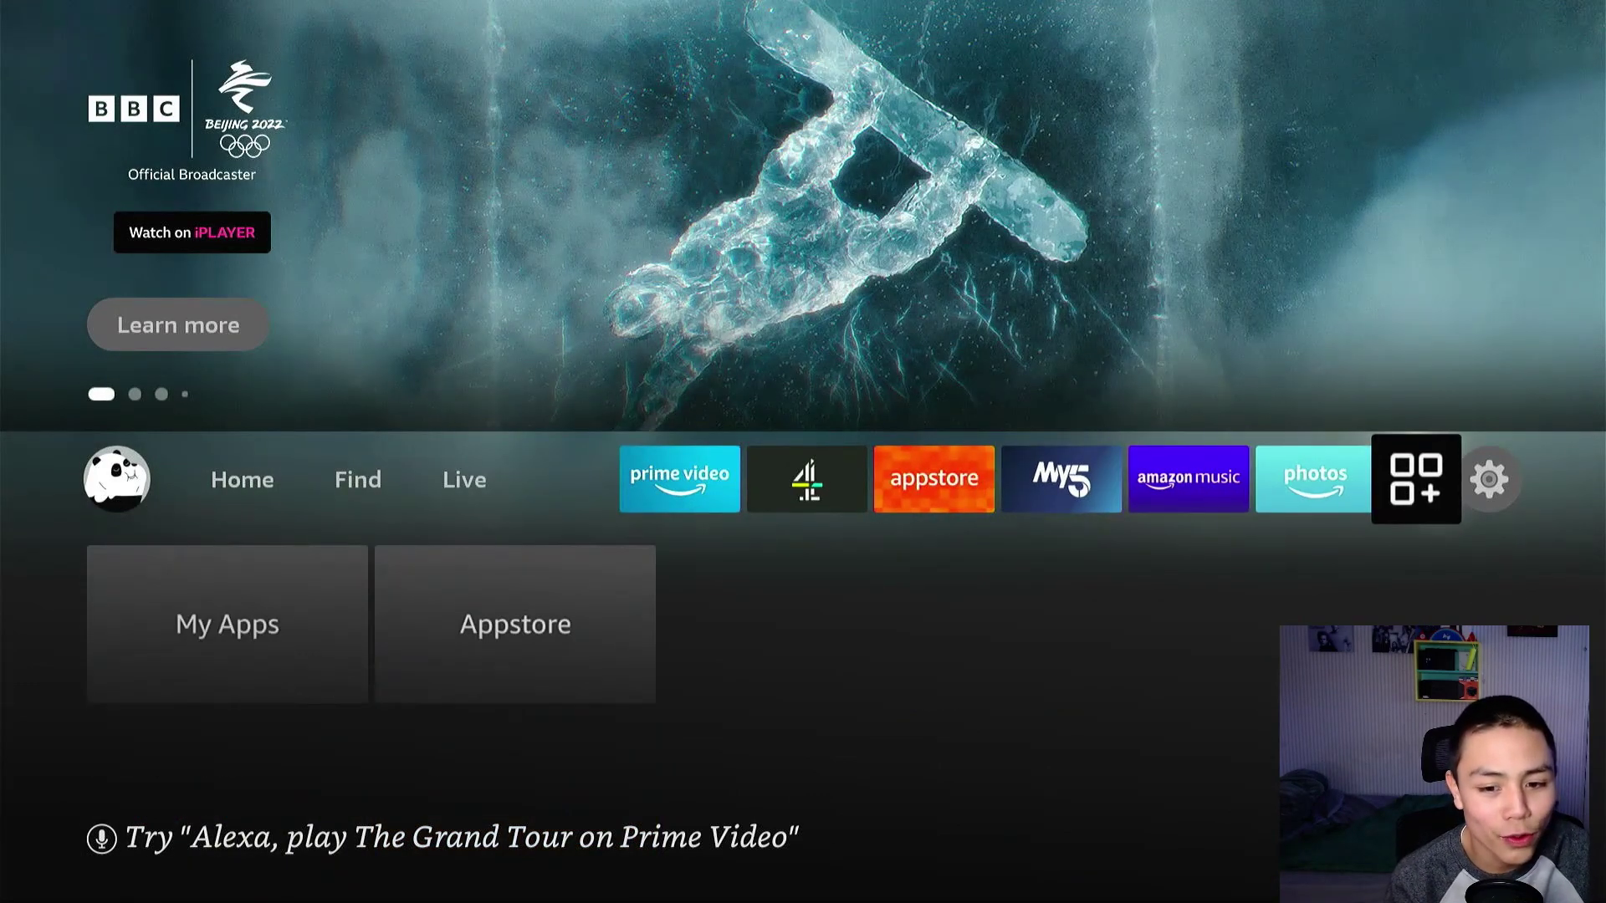
key(Return)
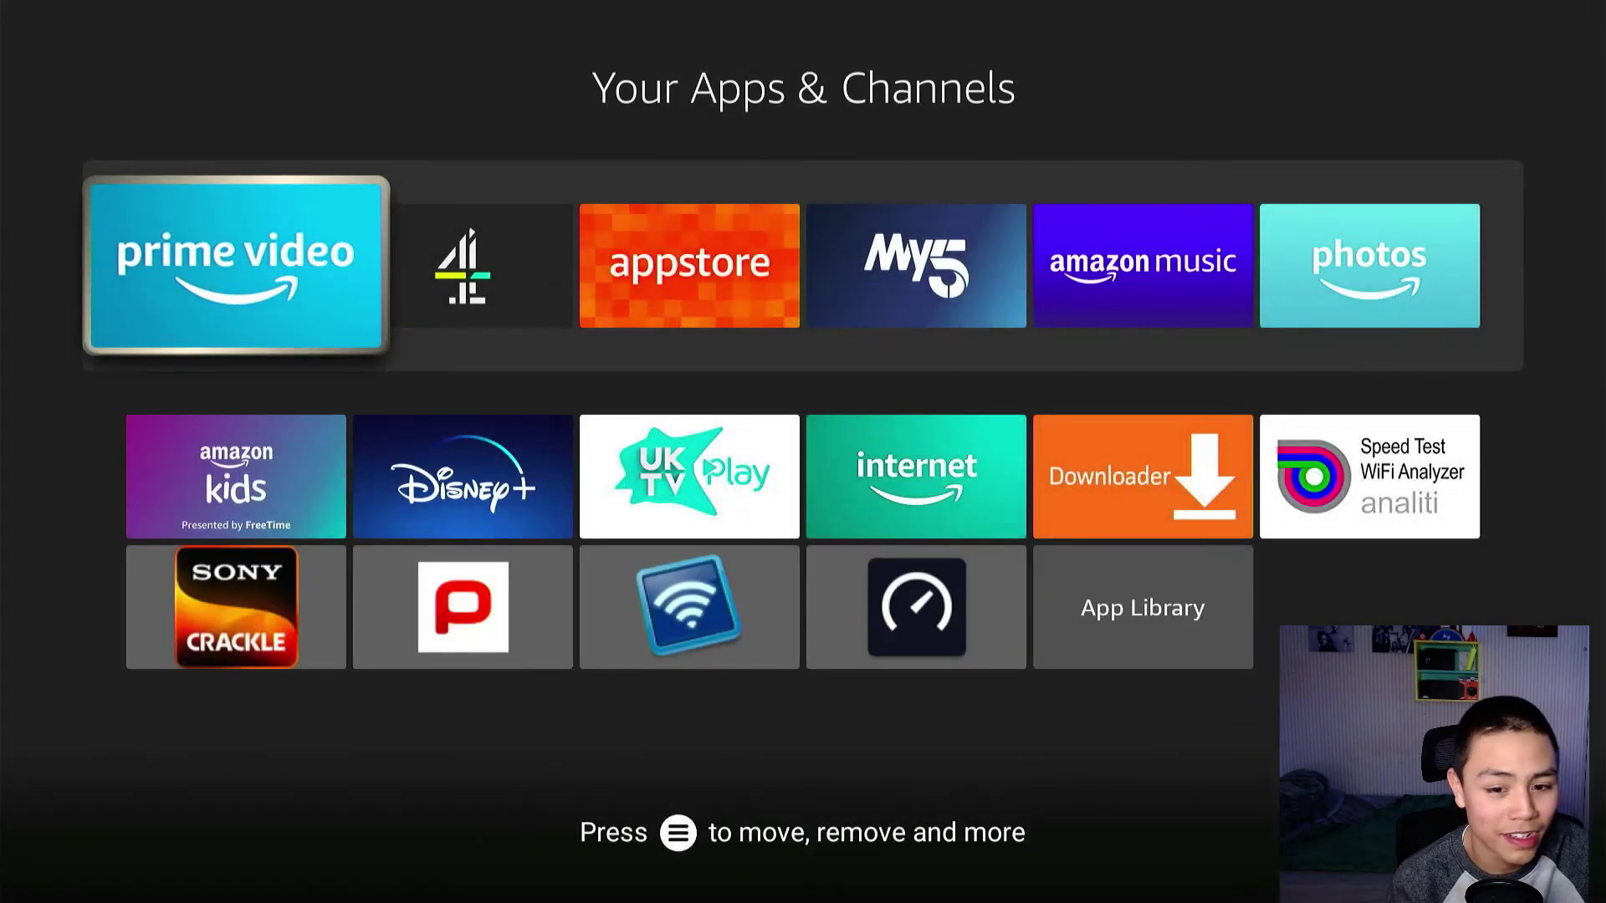
key(Down)
key(Down)
key(Right)
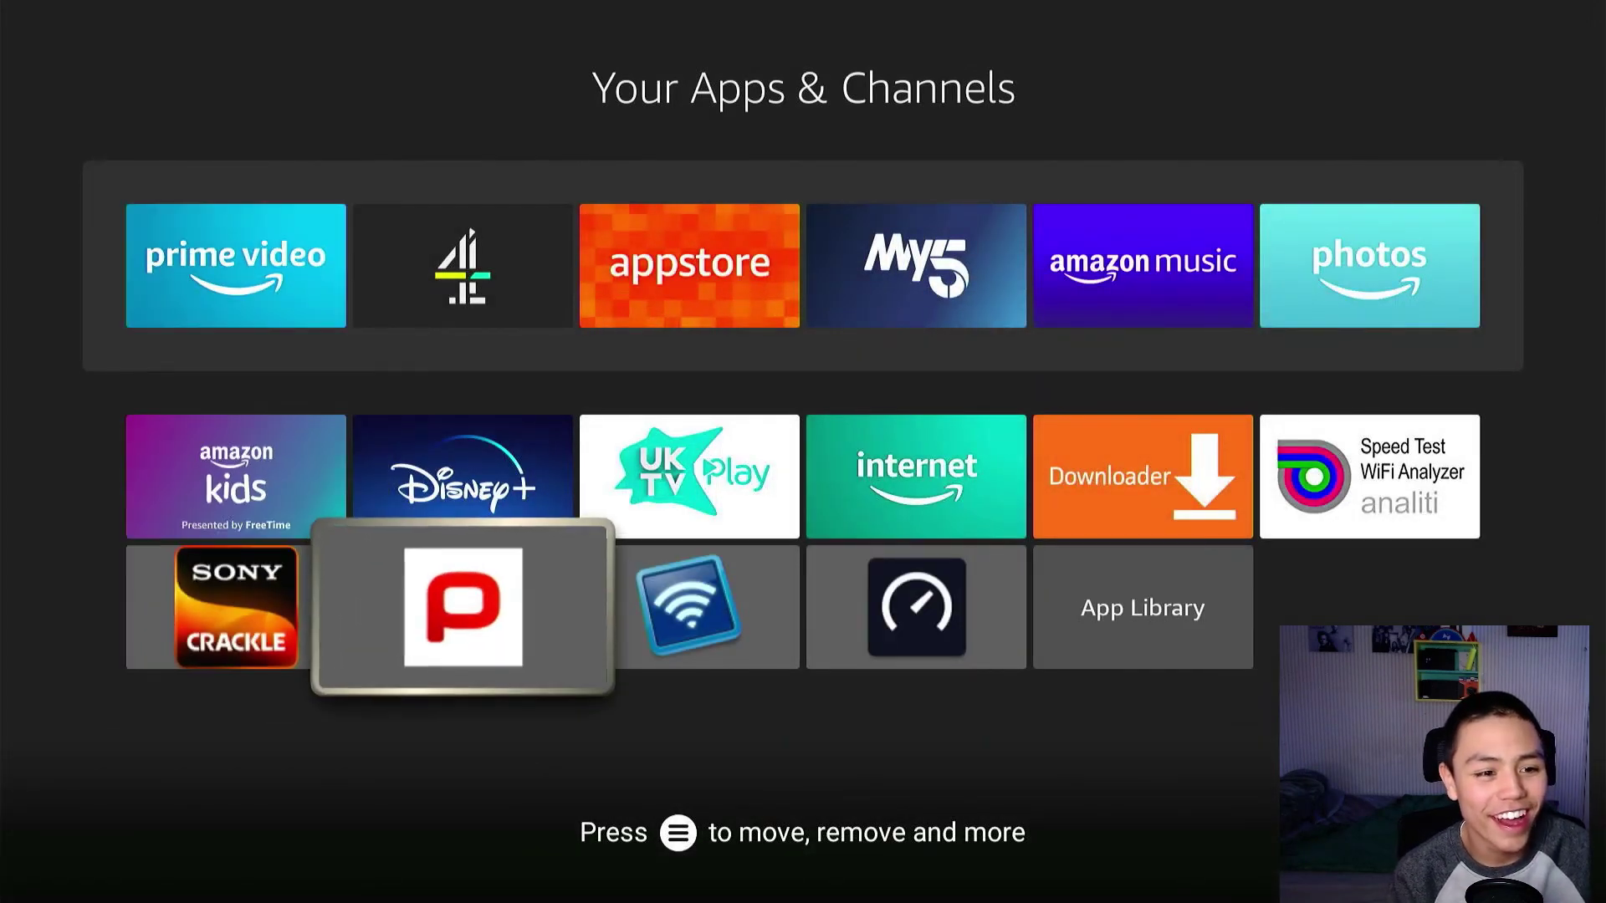
key(Right)
key(Right)
key(Left)
key(Left)
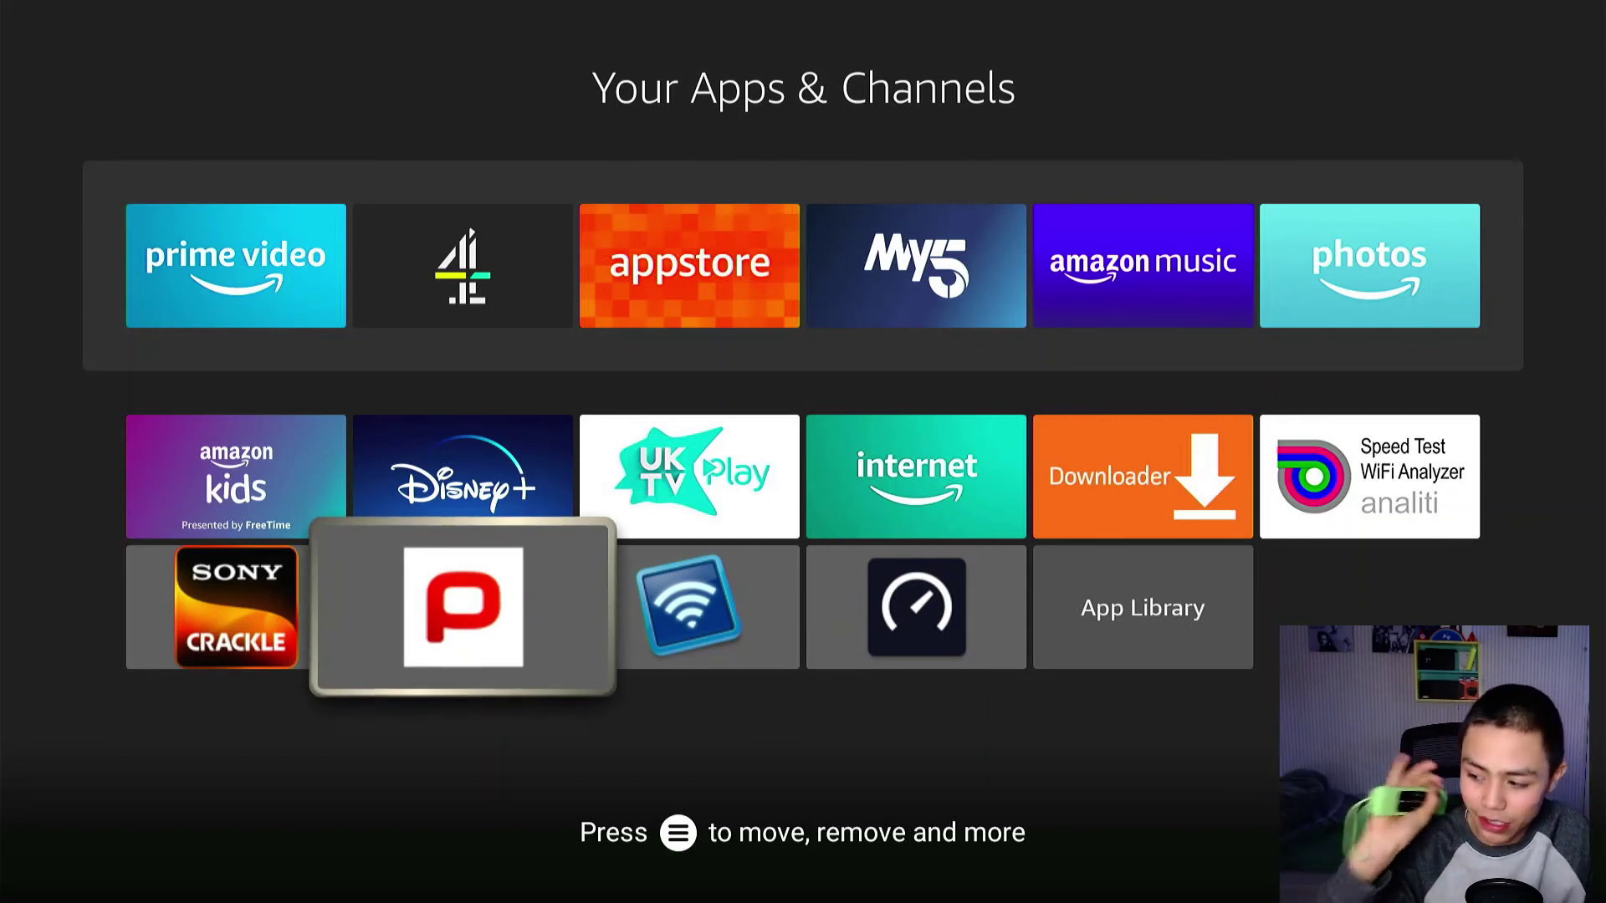
key(Home)
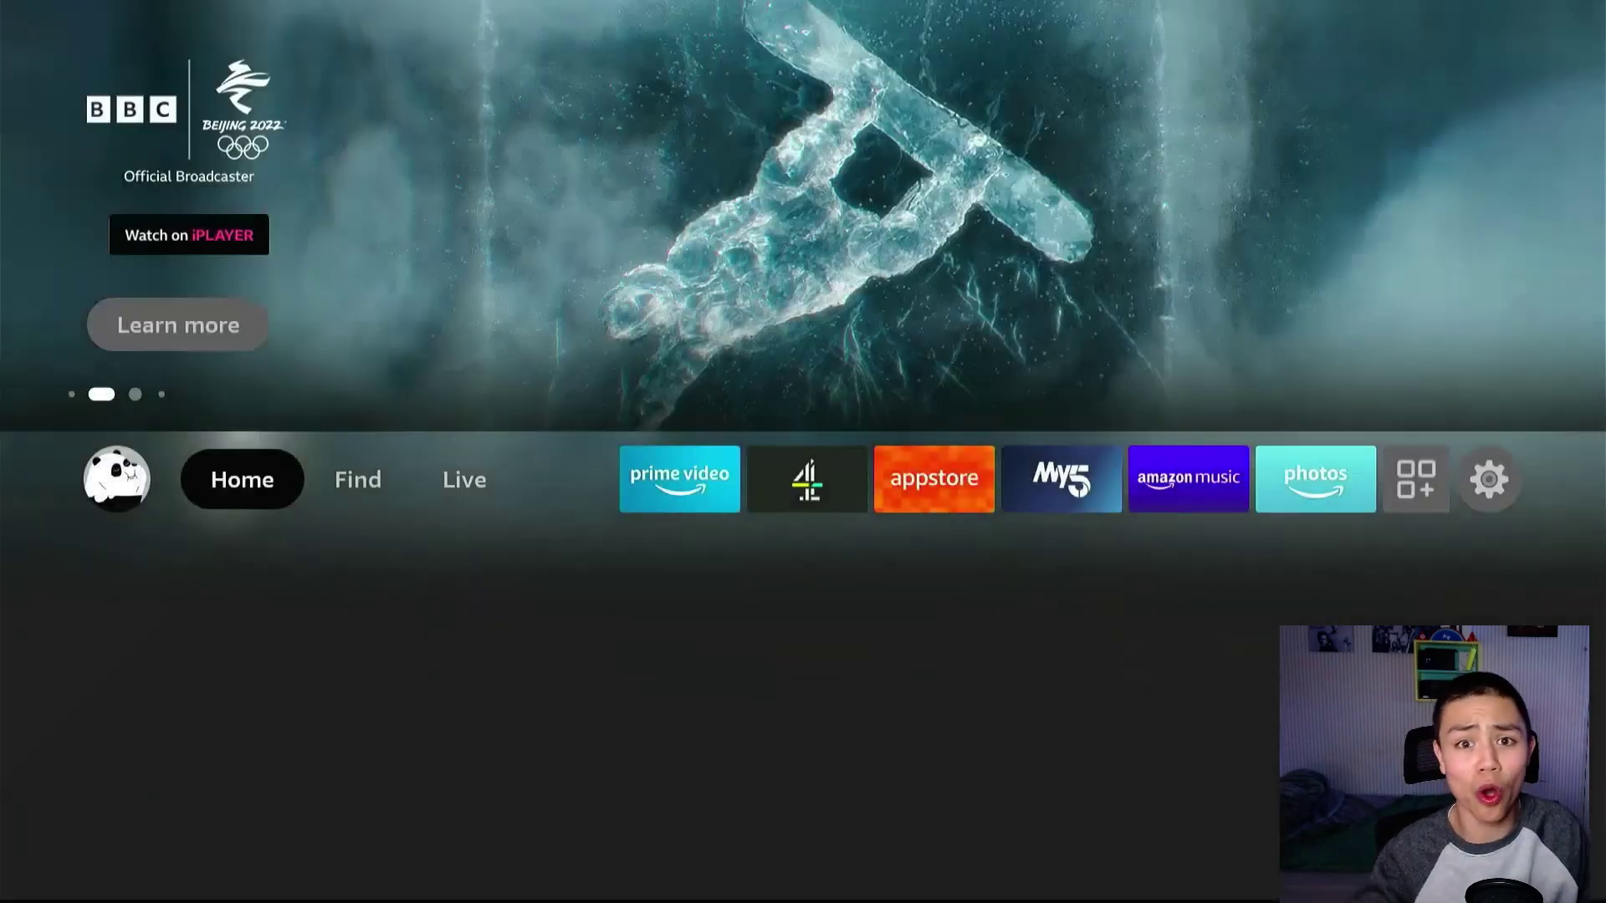